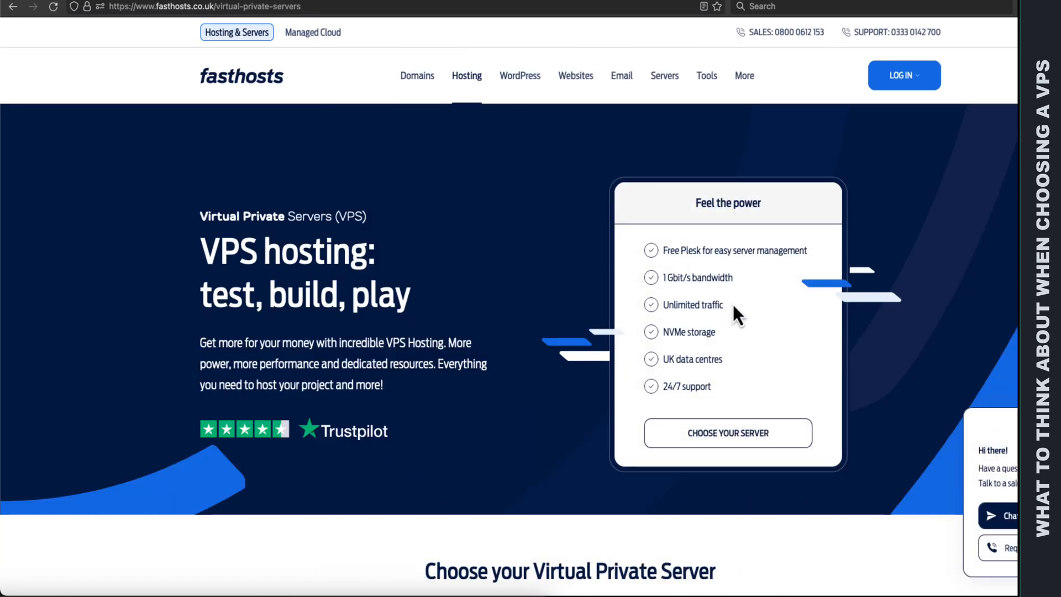
# Step: Review the unlimited traffic and UK data centres entries in the VPS hosting feature list
pyautogui.moveTo(733, 305); pyautogui.dragTo(670, 303)
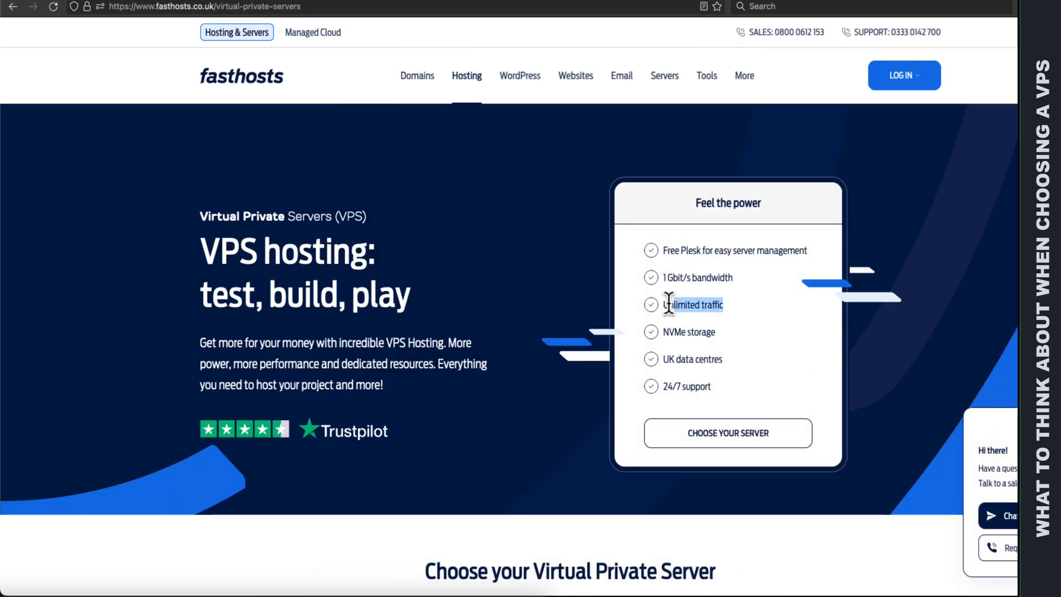
pyautogui.click(794, 308)
pyautogui.moveTo(742, 360); pyautogui.dragTo(677, 359)
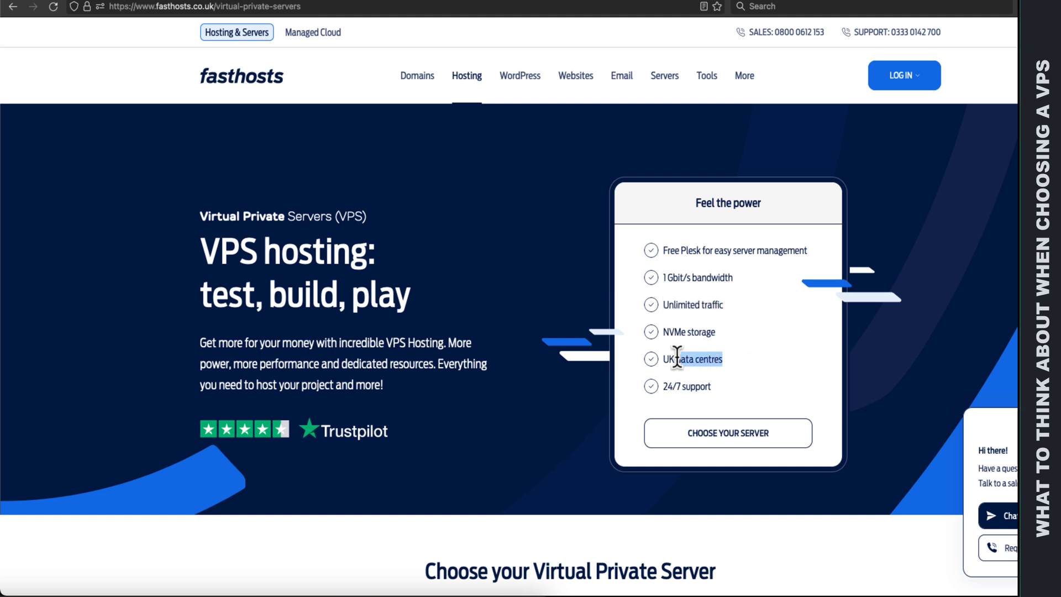
pyautogui.click(770, 367)
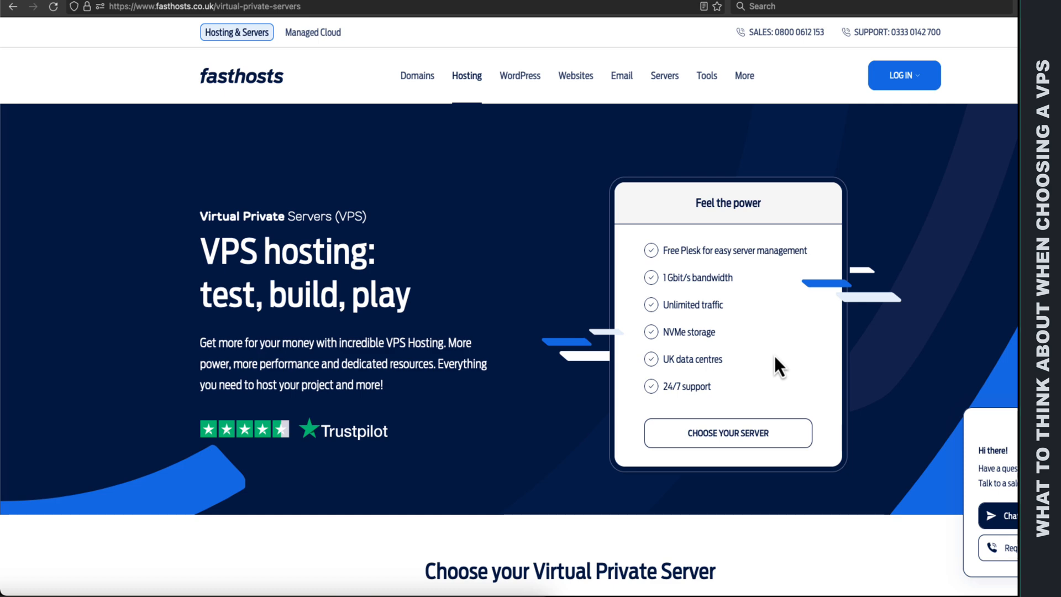
# Step: Go to the list of virtual private servers, check the VPS 1 price and open the configuration of VPS 1
pyautogui.click(753, 430)
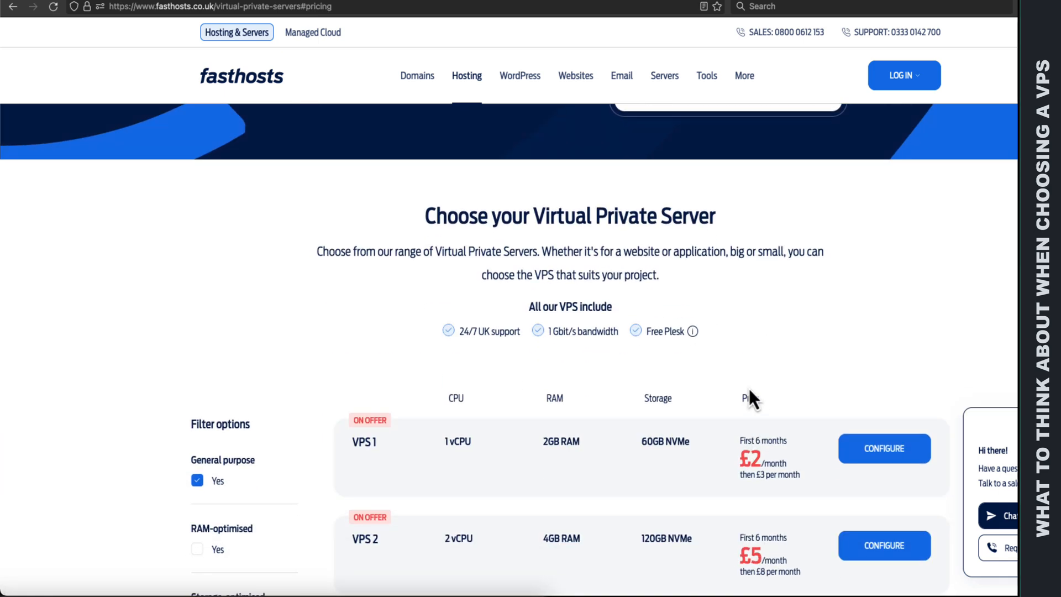
pyautogui.scroll(-2, 748, 385)
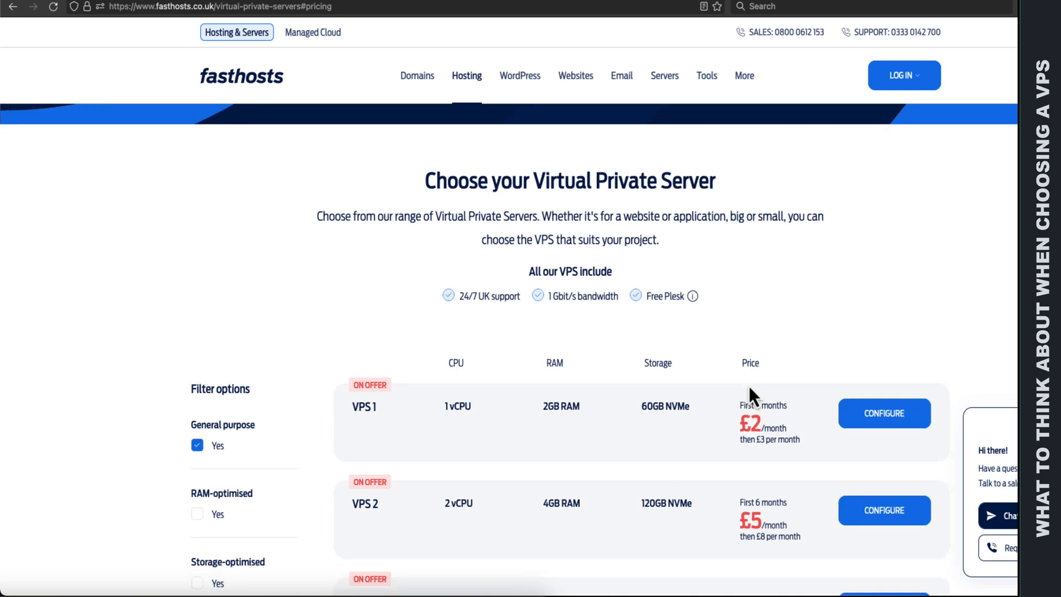
pyautogui.scroll(-2, 748, 385)
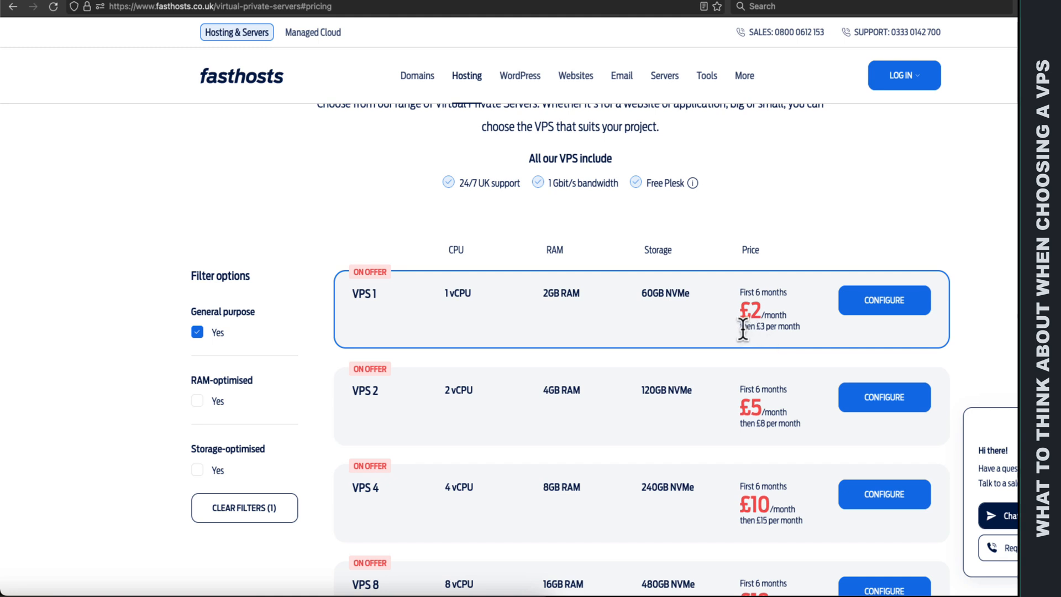
pyautogui.moveTo(741, 329); pyautogui.dragTo(803, 334)
pyautogui.click(873, 307)
# Step: Look through the available data centre countries for VPS 1 and leave the choice unchanged
pyautogui.click(614, 303)
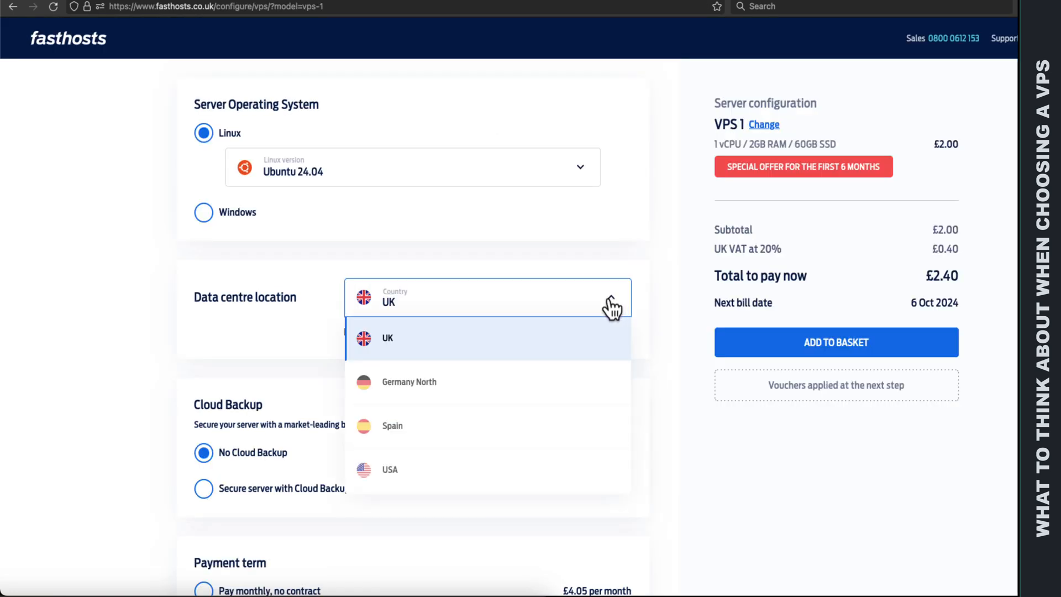
pyautogui.scroll(-1, 577, 334)
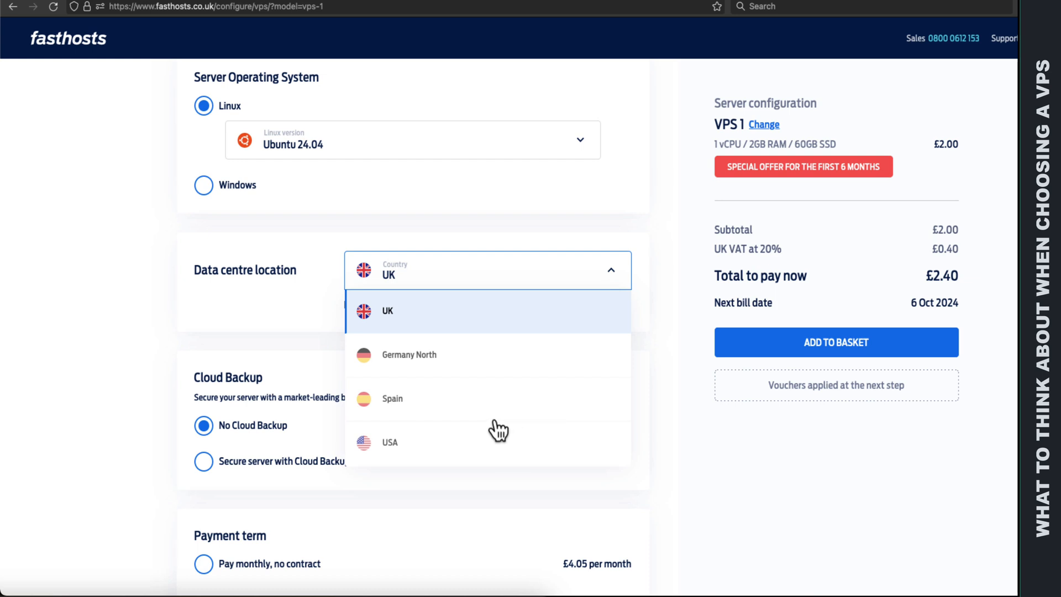
pyautogui.scroll(-1, 401, 457)
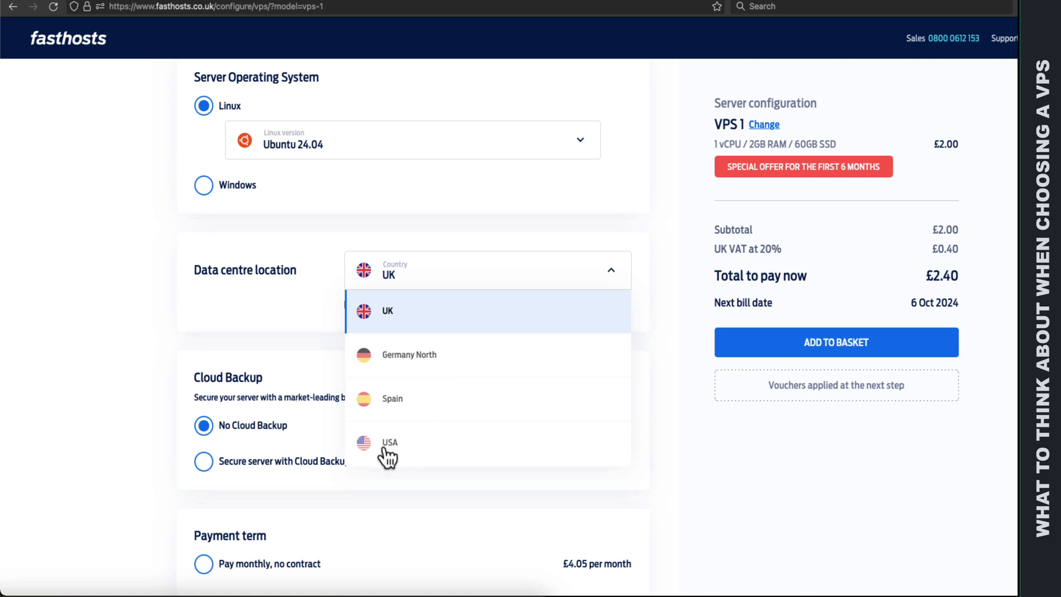
pyautogui.click(658, 431)
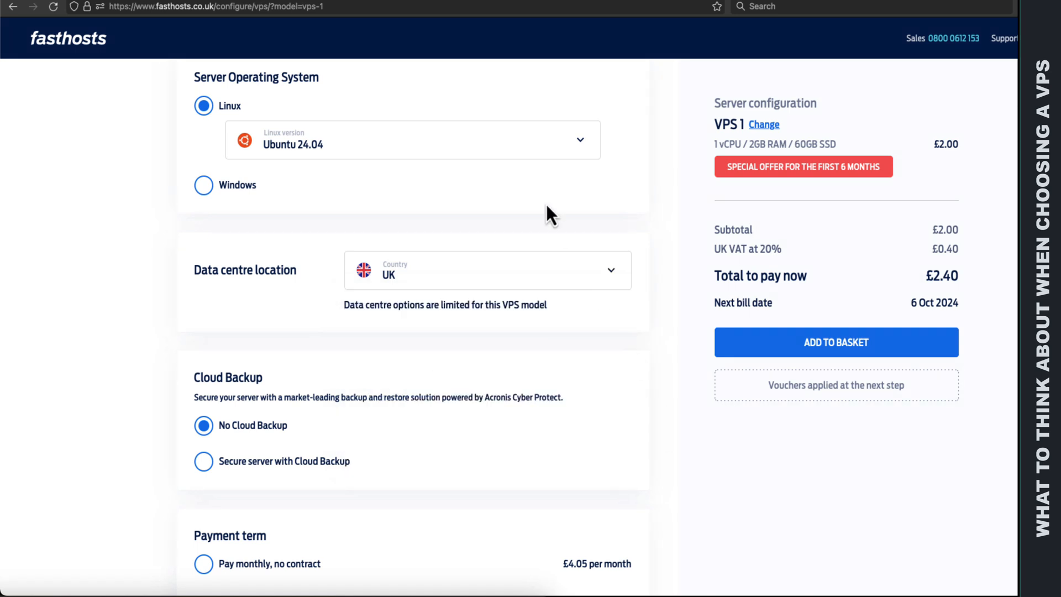
# Step: Compare the monthly prices of the 12 month contract and the 1-year and 2-year upfront payment terms
pyautogui.scroll(-3, 535, 211)
pyautogui.scroll(-4, 469, 291)
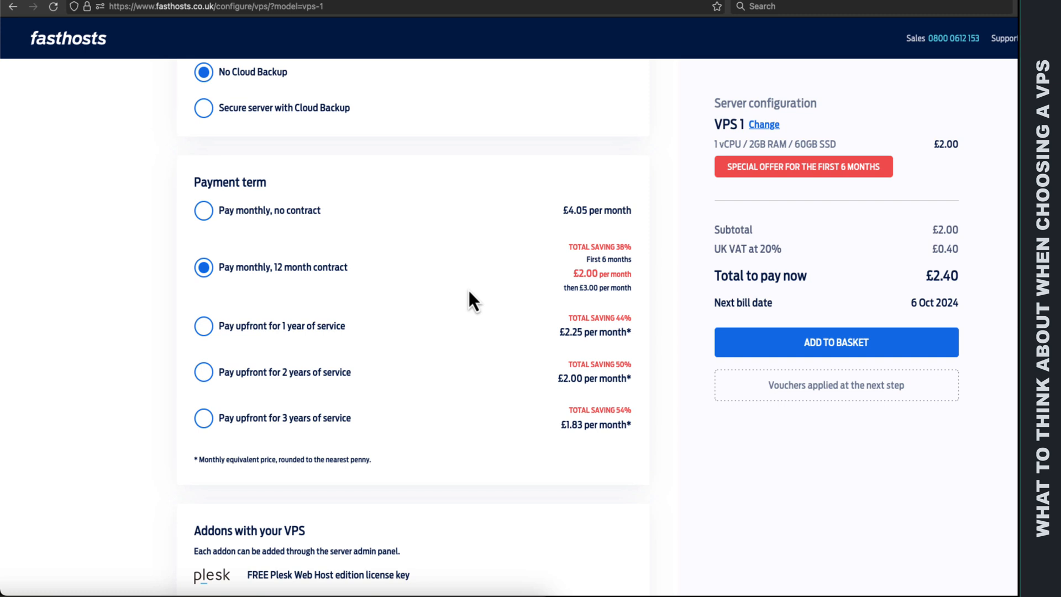
pyautogui.scroll(-1, 469, 292)
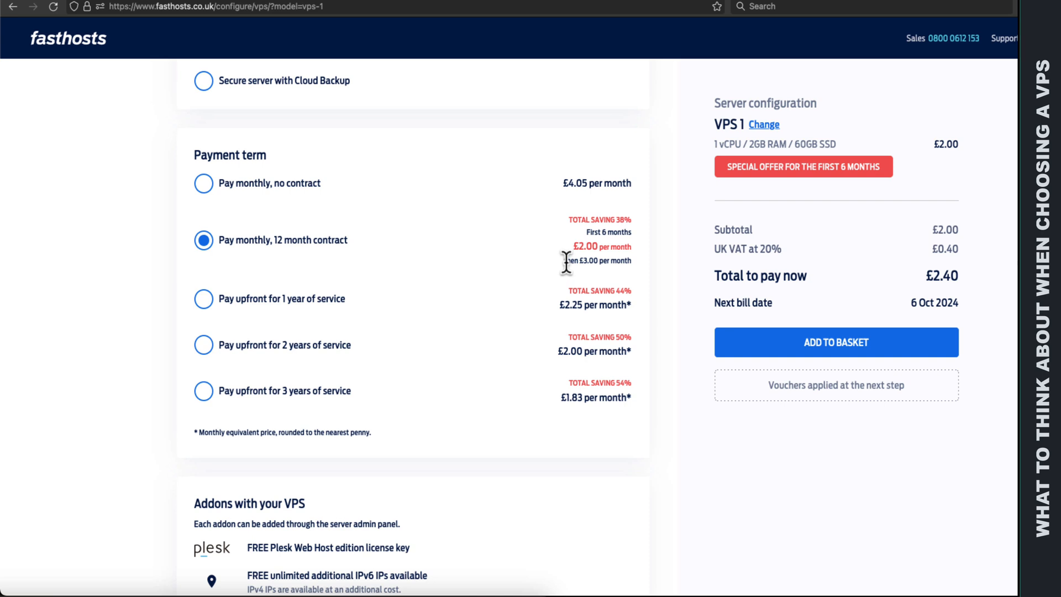
pyautogui.moveTo(566, 262); pyautogui.dragTo(623, 263)
pyautogui.moveTo(558, 307); pyautogui.dragTo(631, 305)
pyautogui.moveTo(557, 353); pyautogui.dragTo(631, 353)
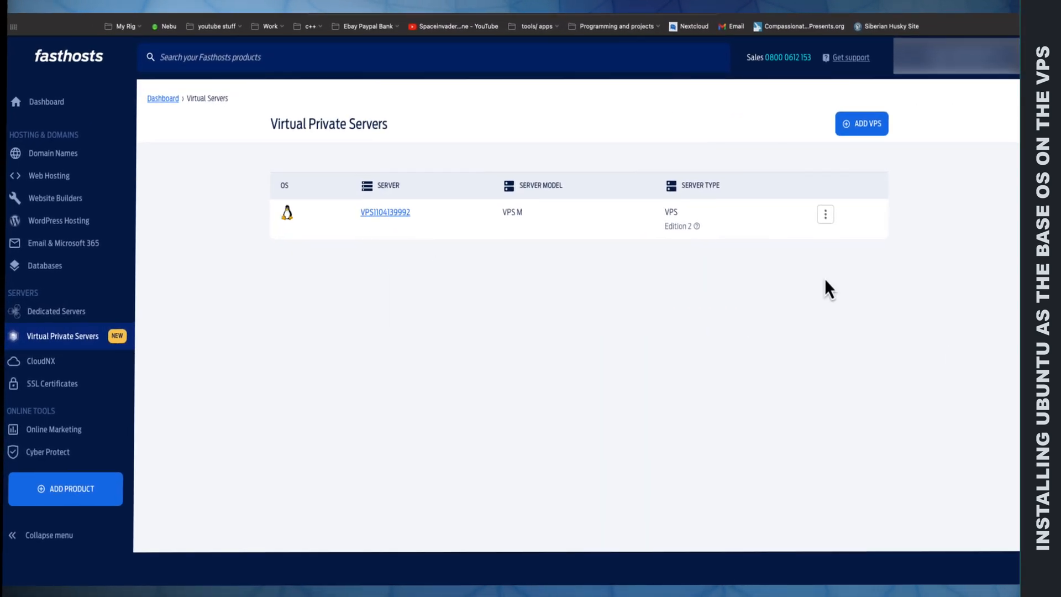
# Step: Access the Cloud Panel of the VPS and reinstall its server with the Ubuntu 22.04 image
pyautogui.click(825, 215)
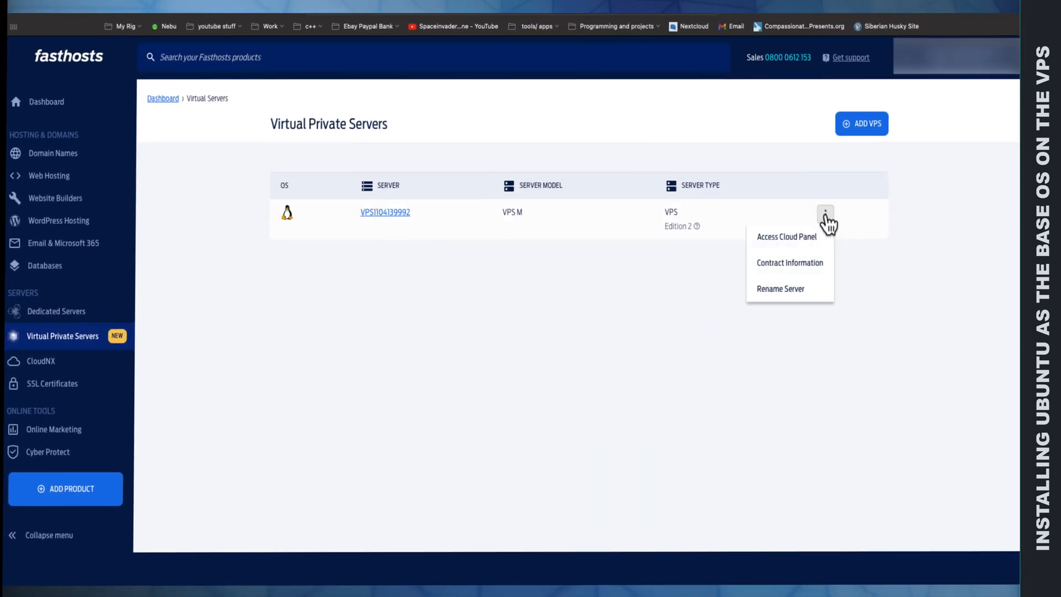
pyautogui.click(804, 238)
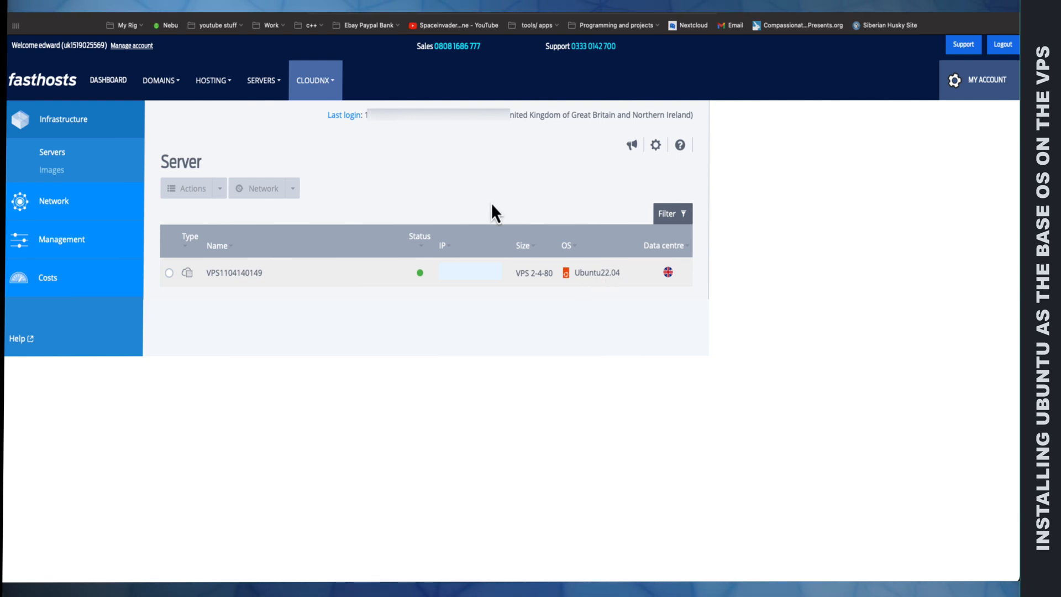
pyautogui.click(221, 273)
pyautogui.click(219, 189)
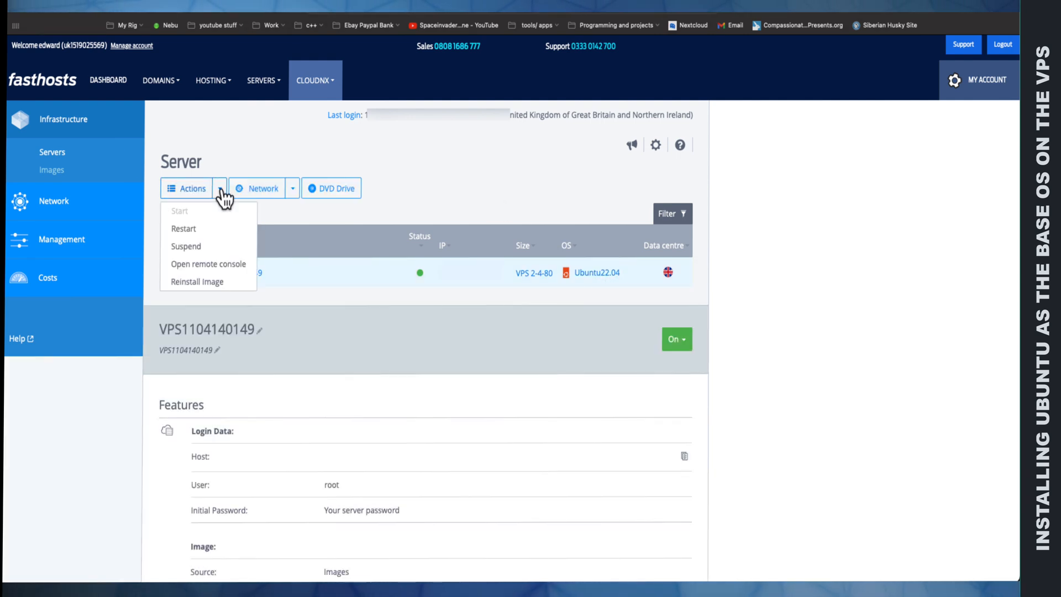
pyautogui.click(211, 280)
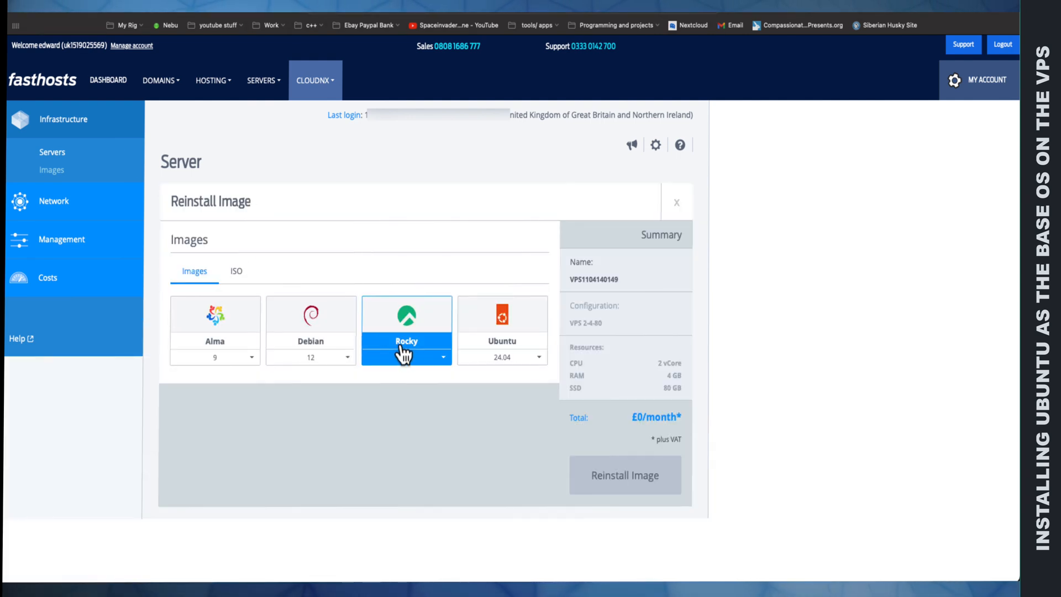
pyautogui.click(504, 359)
pyautogui.click(503, 398)
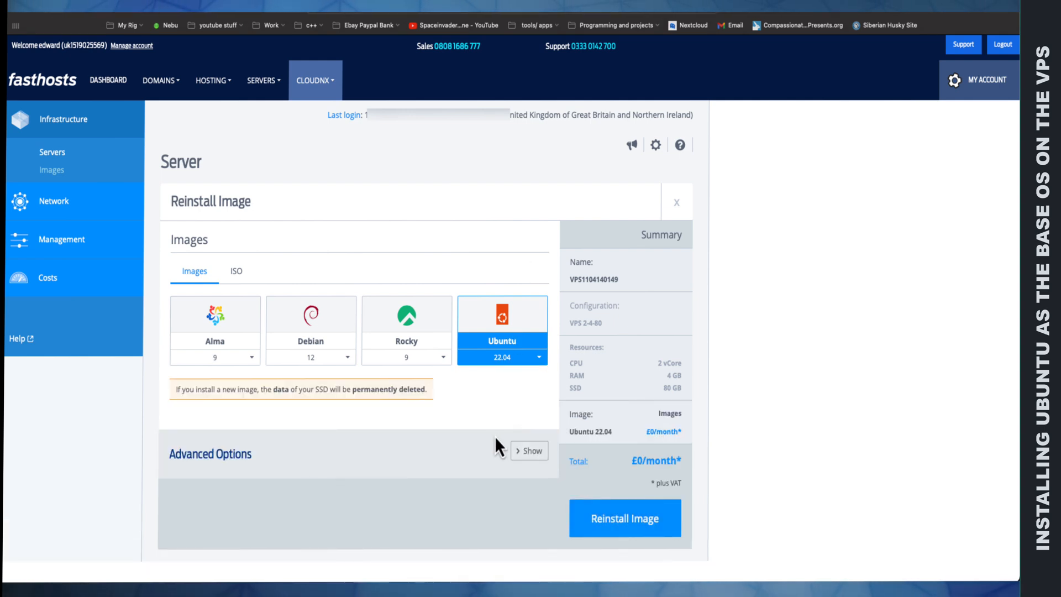
pyautogui.click(607, 520)
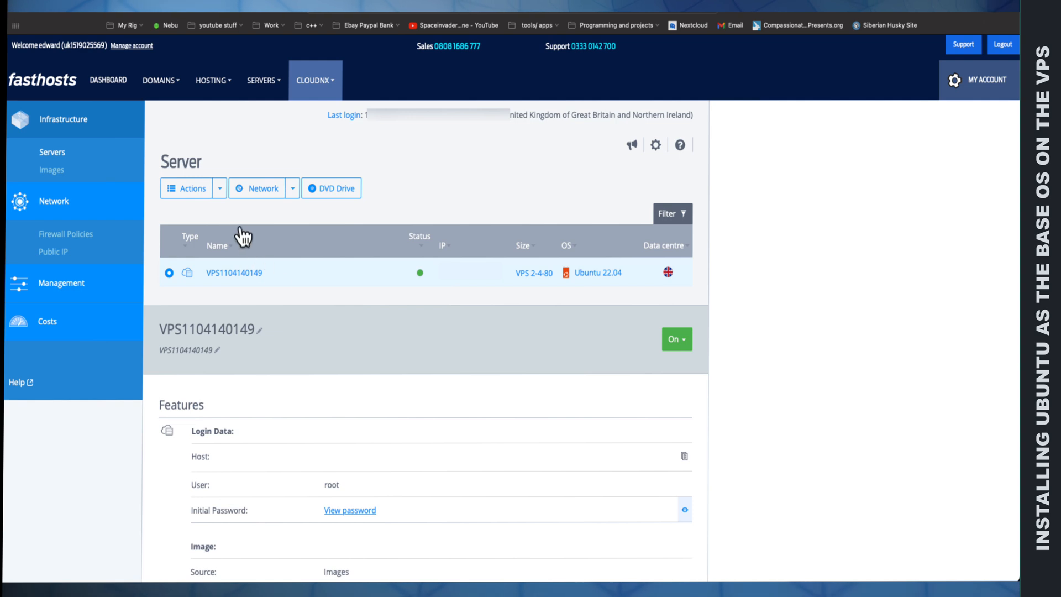
# Step: Open the server's remote console to check the Ubuntu login screen, and close it again
pyautogui.click(220, 188)
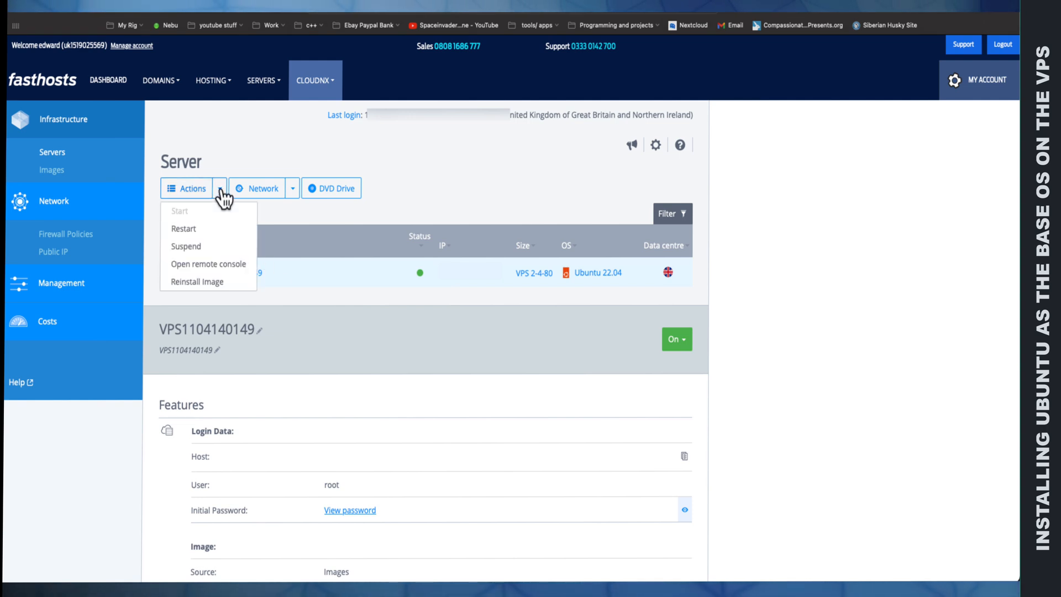
pyautogui.click(216, 266)
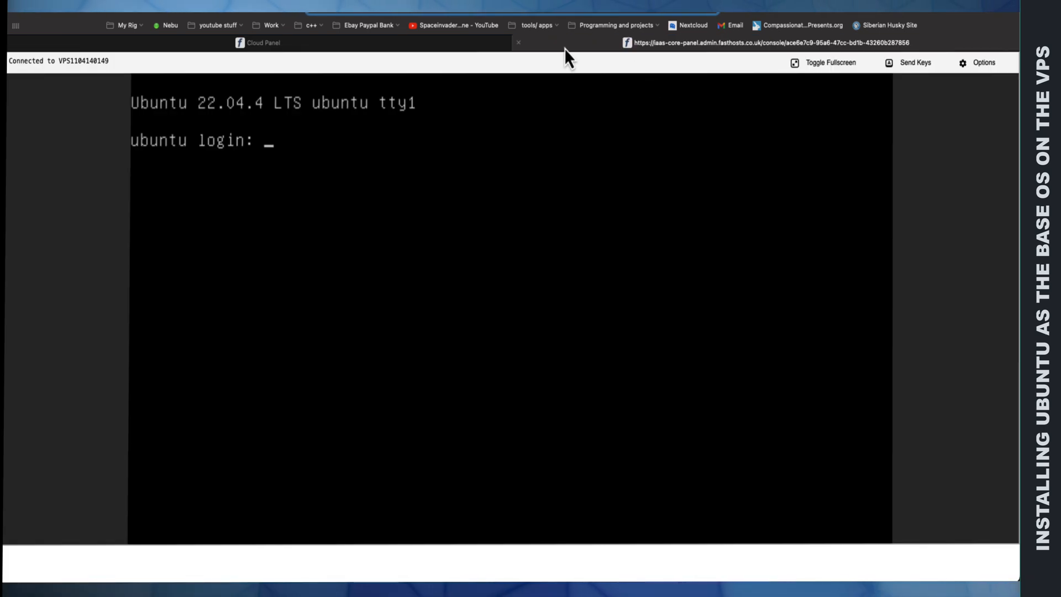
pyautogui.click(519, 43)
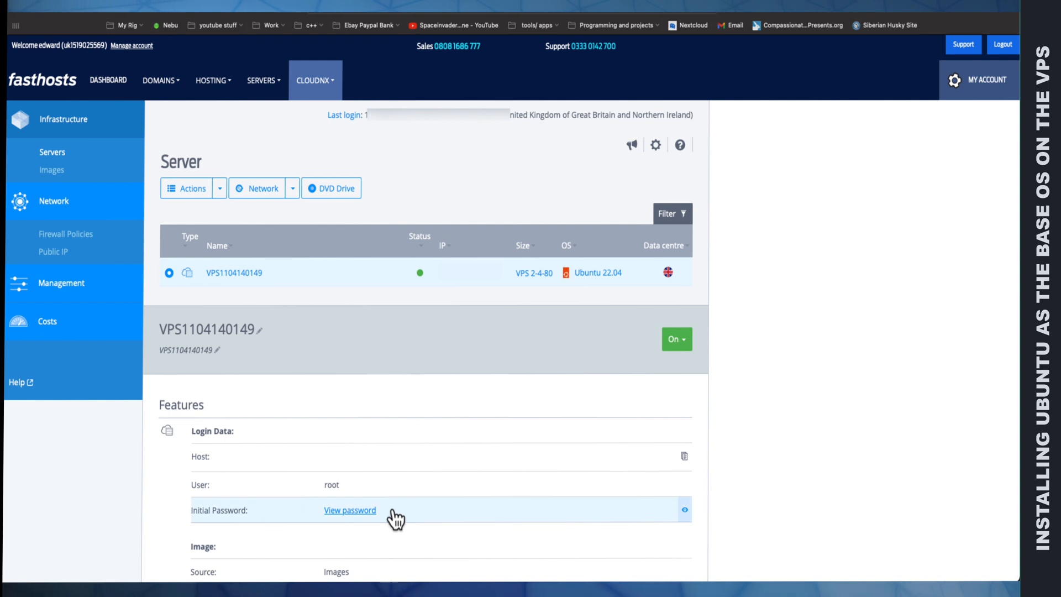
# Step: Reveal the server's initial root password and copy it to the clipboard
pyautogui.scroll(-1, 339, 519)
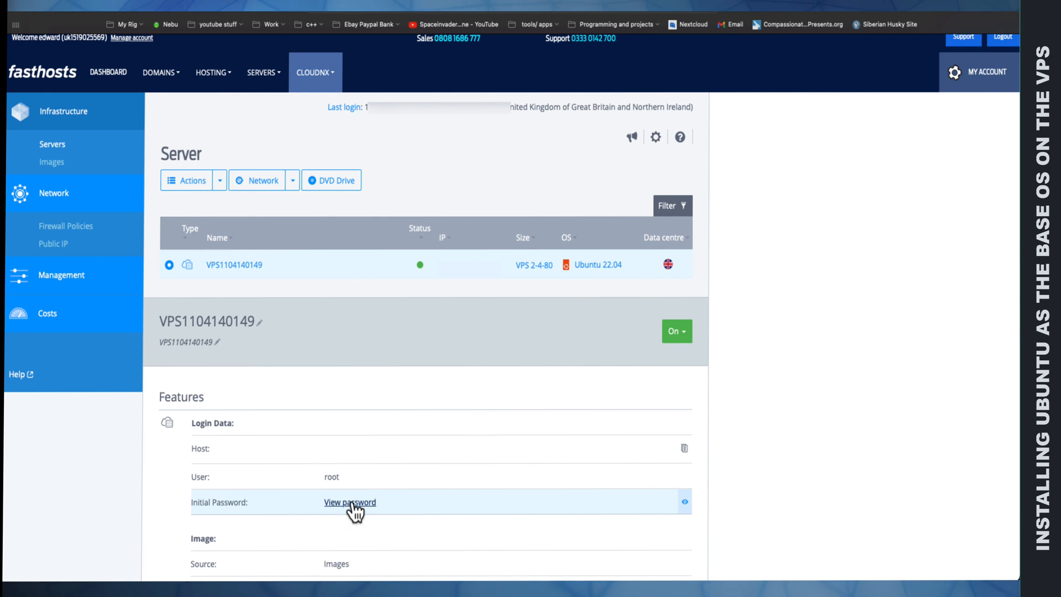
pyautogui.click(351, 503)
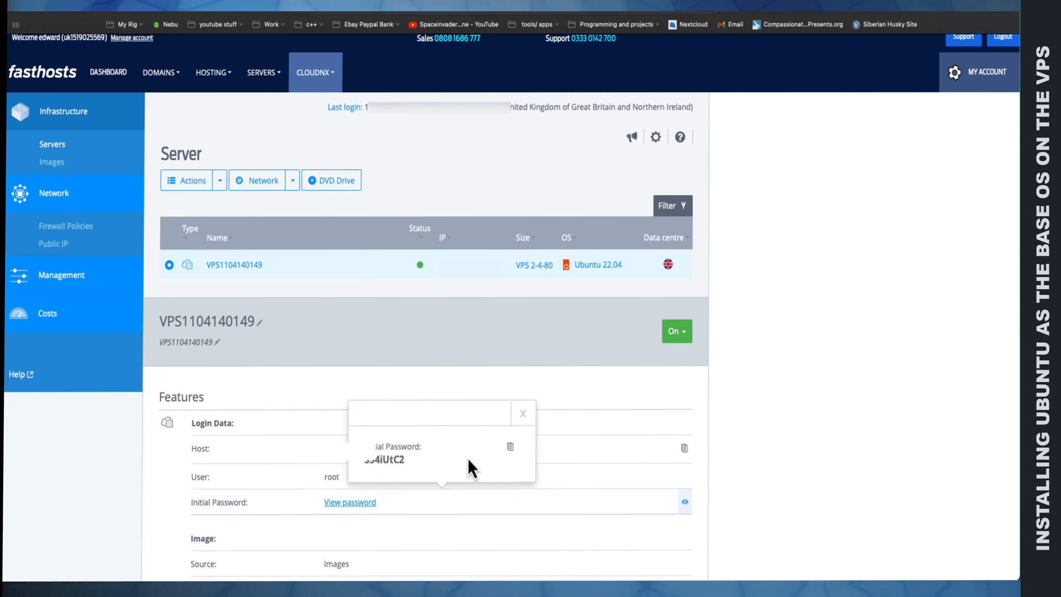
pyautogui.click(510, 447)
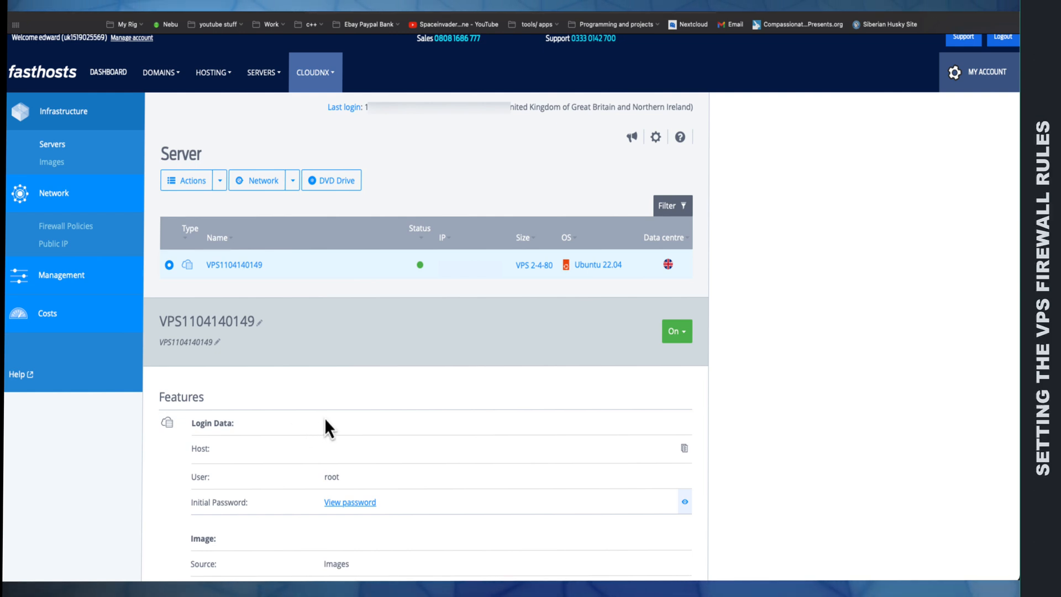
# Step: Open the server's firewall policy and add an incoming rule allowing TCP port 22 from all IPs, described as "ssh"
pyautogui.click(79, 231)
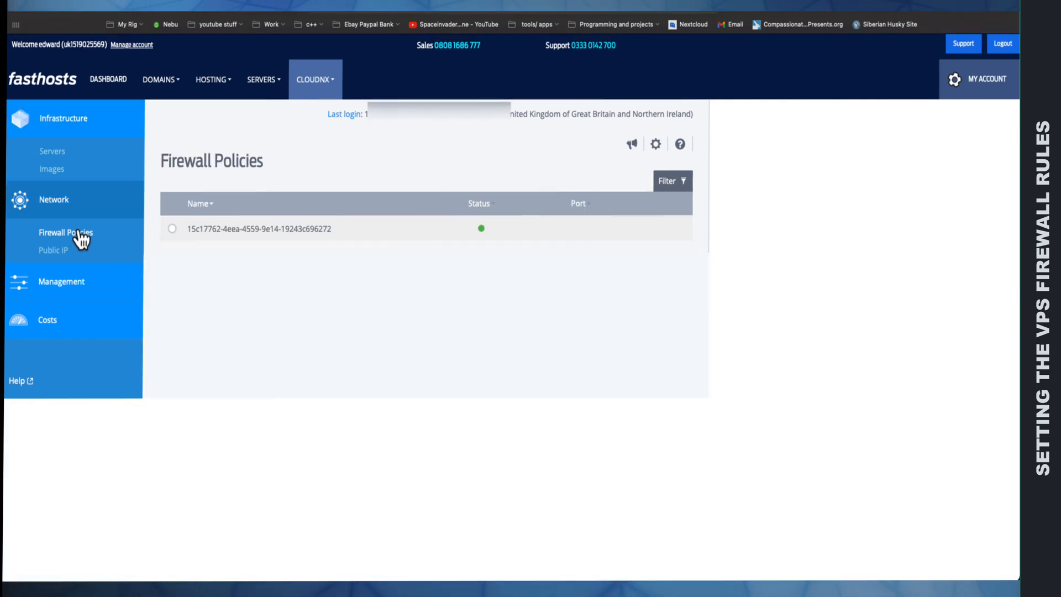
pyautogui.click(172, 229)
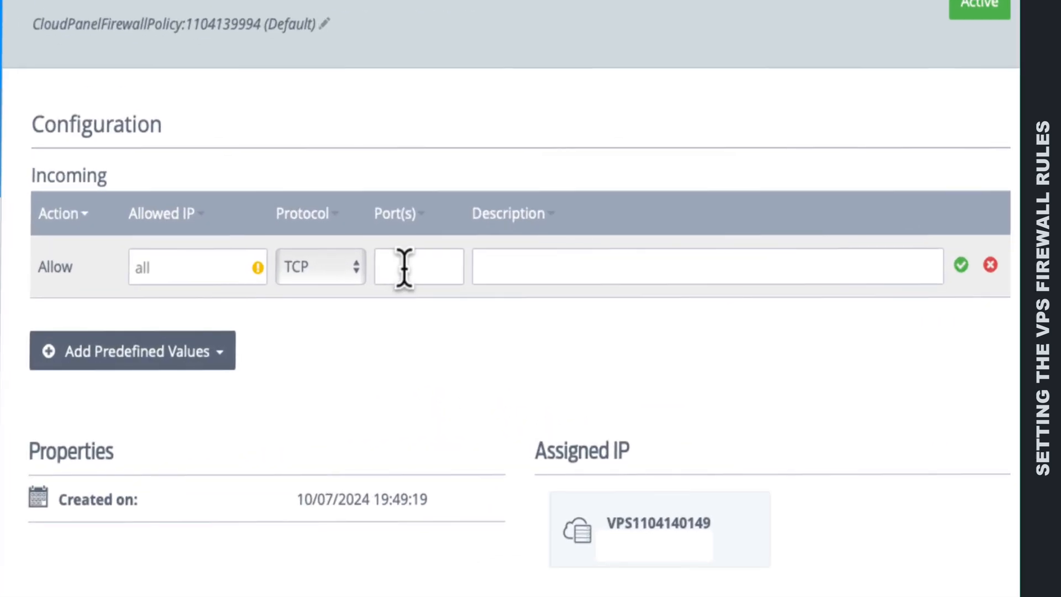
pyautogui.click(404, 267)
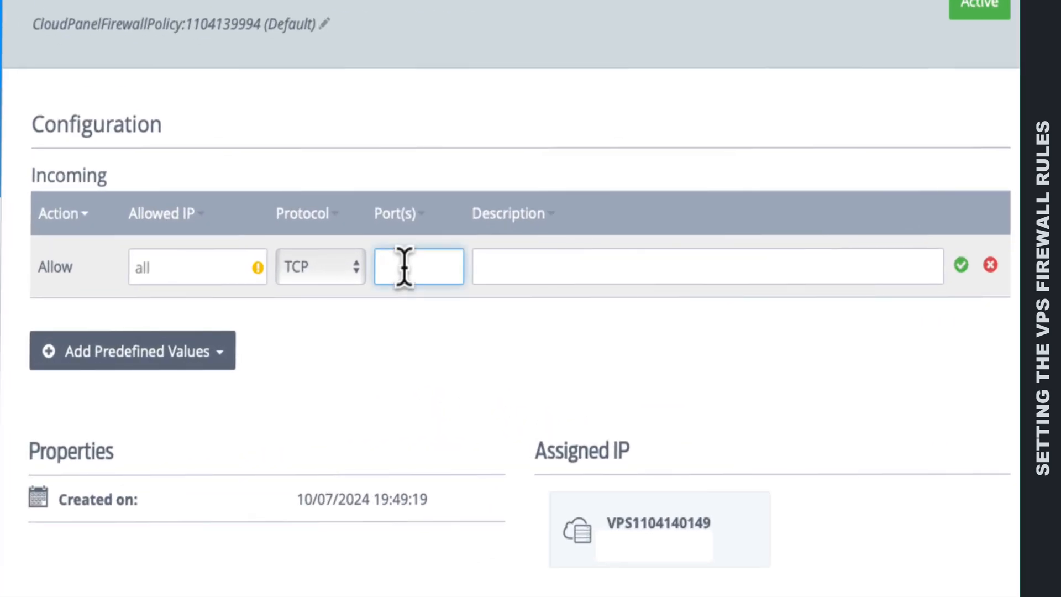
pyautogui.write('22')
pyautogui.click(507, 270)
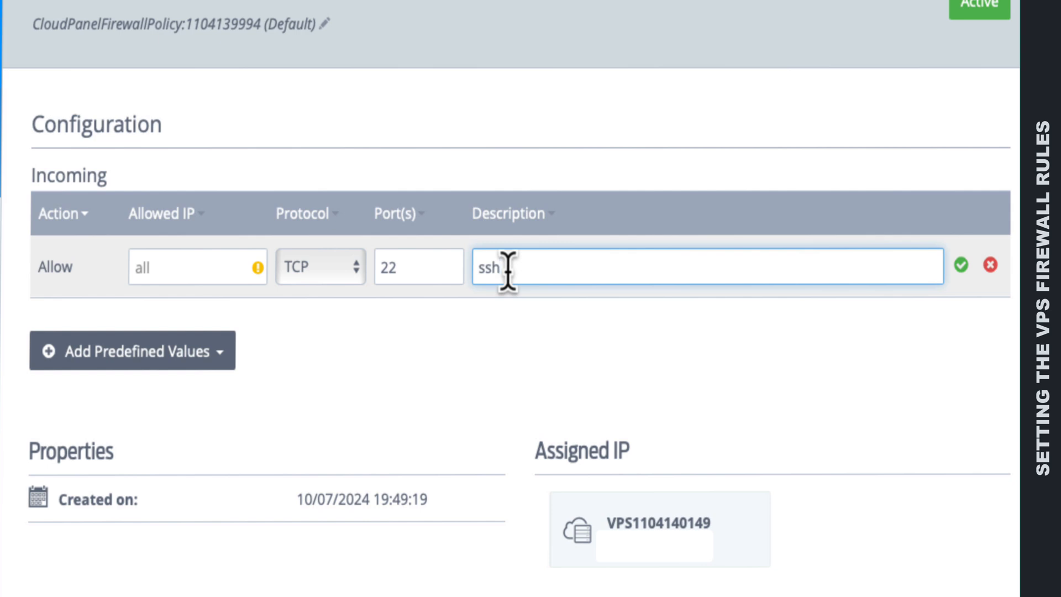
pyautogui.click(165, 268)
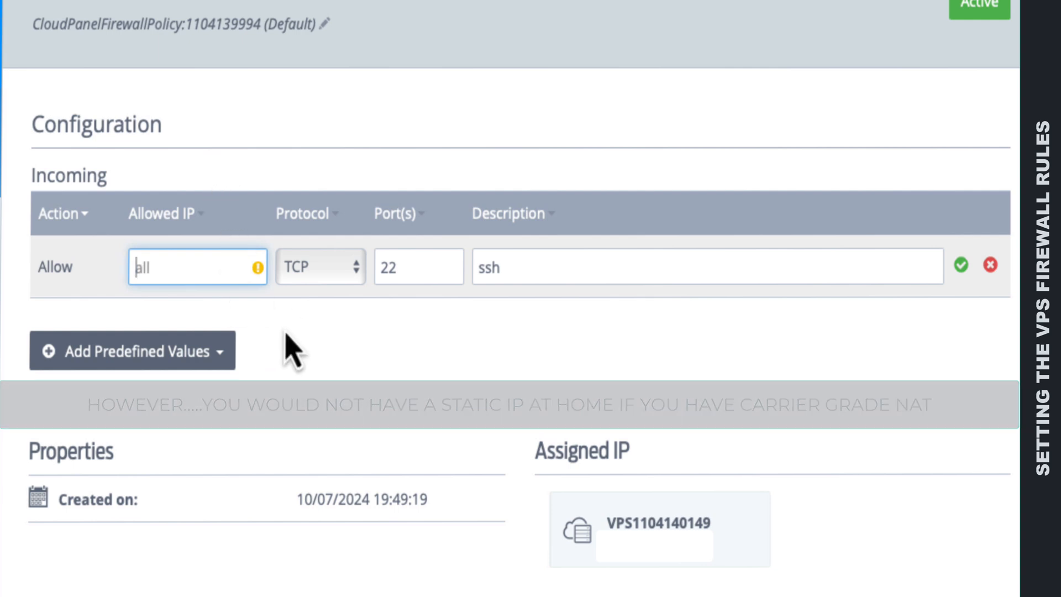
pyautogui.click(961, 266)
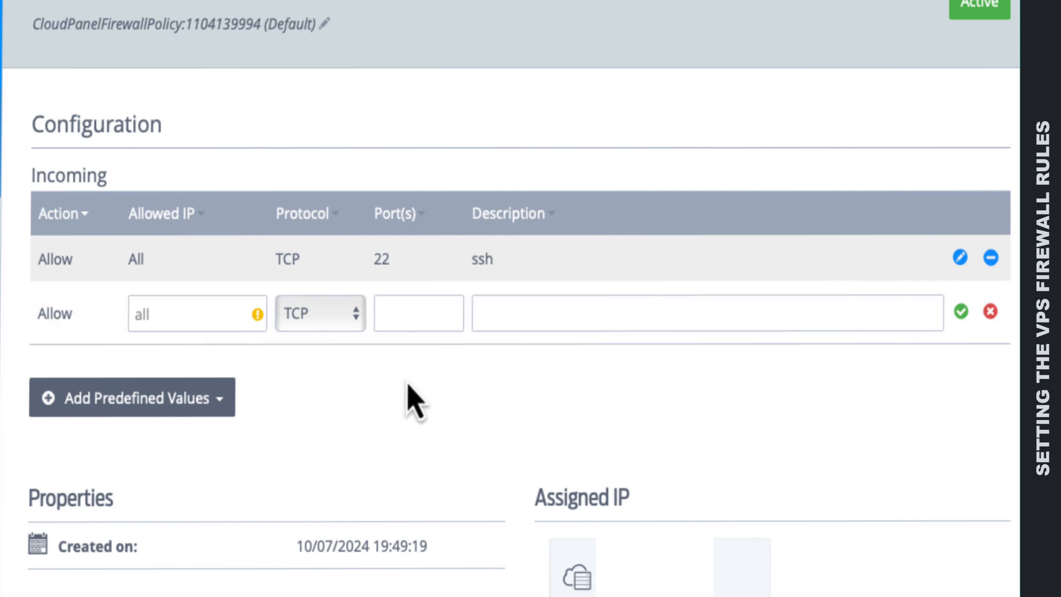
# Step: Add an incoming firewall rule allowing TCP port 443 from all IPs, described as "reverse proxy"
pyautogui.click(394, 307)
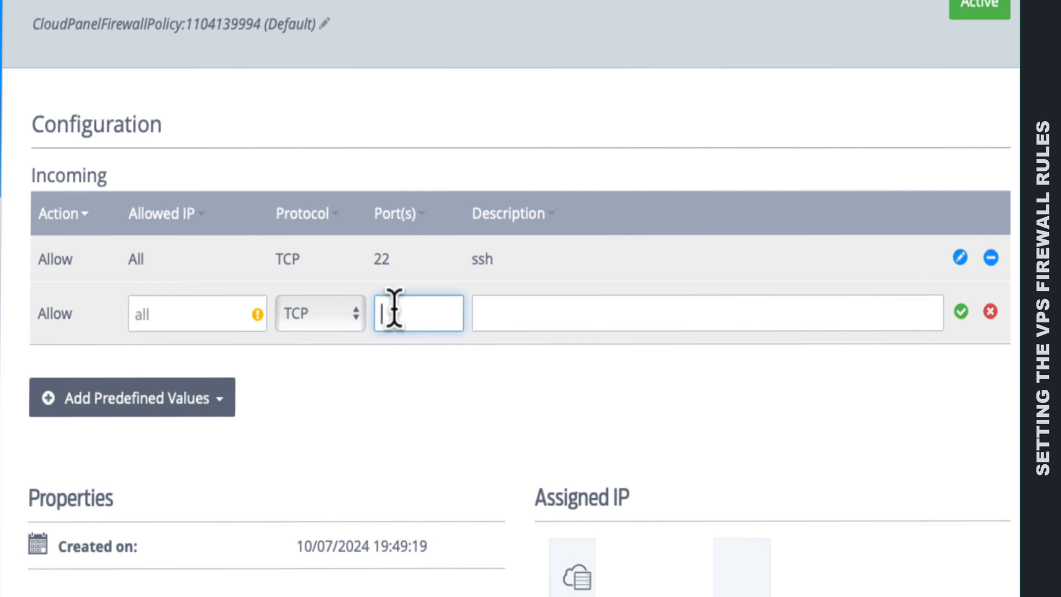
pyautogui.write('443')
pyautogui.click(514, 315)
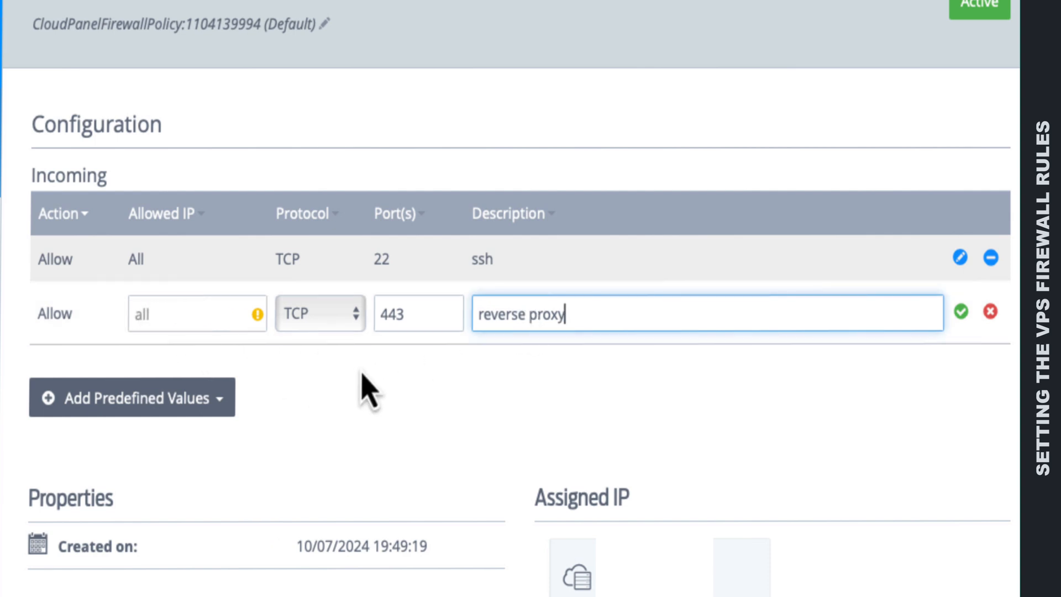
pyautogui.click(962, 311)
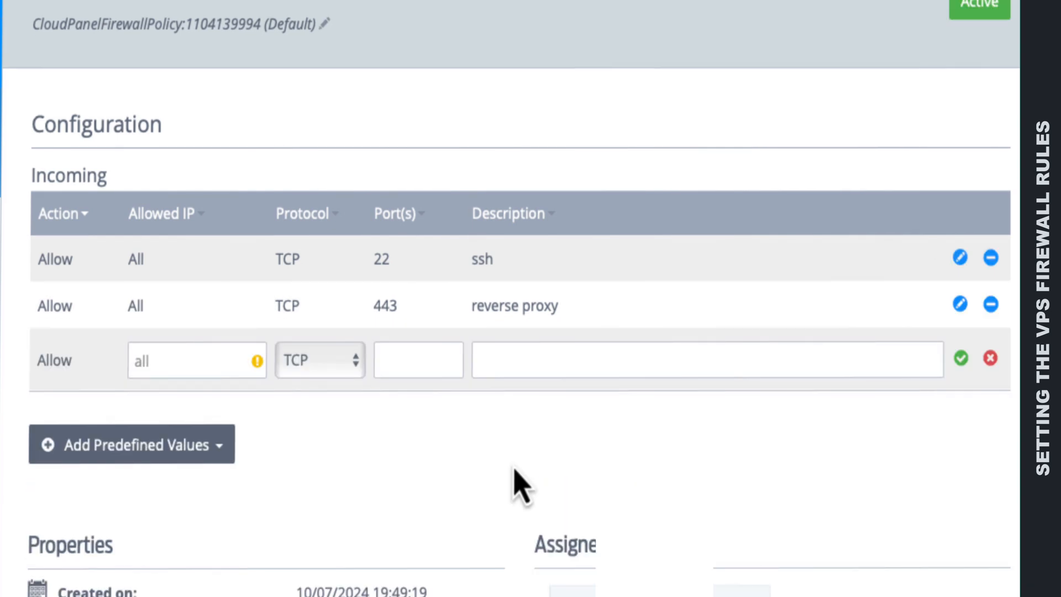
# Step: Add an incoming firewall rule allowing UDP port 41641 from all IPs, described as "tailscale"
pyautogui.click(330, 364)
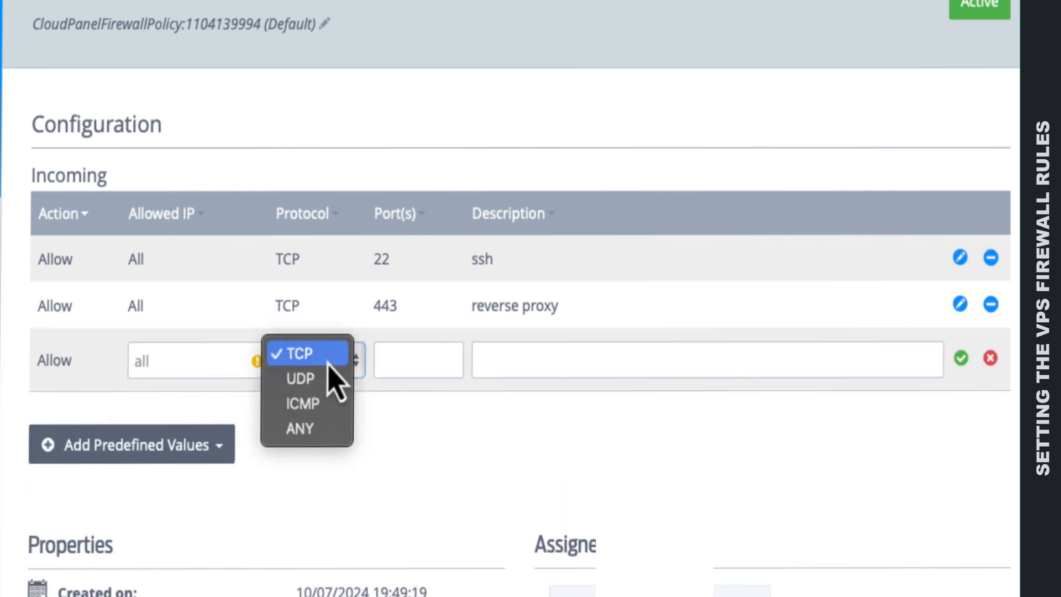
pyautogui.click(319, 398)
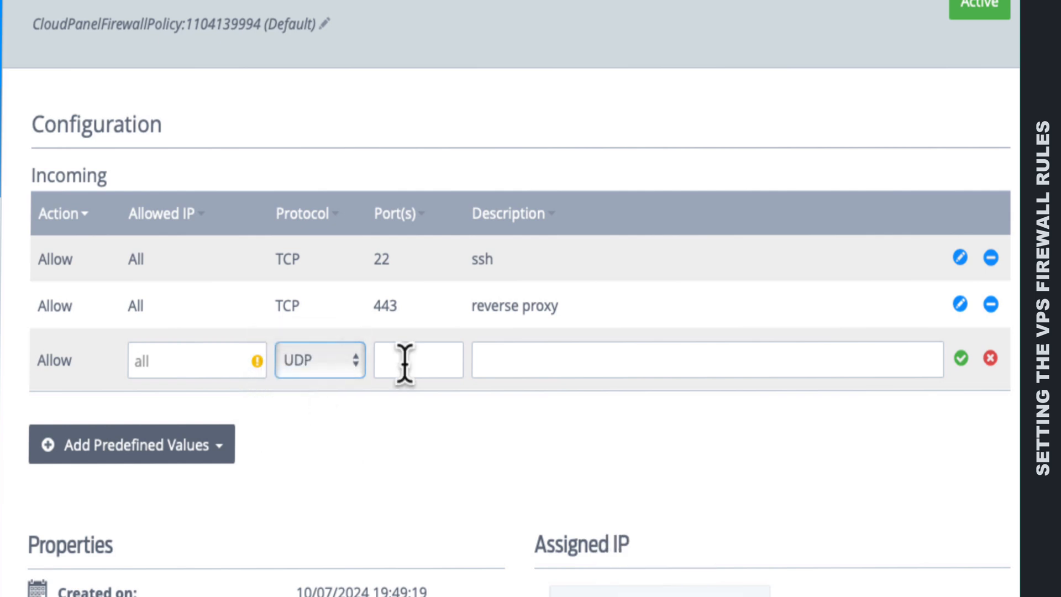
pyautogui.click(405, 363)
pyautogui.write('41641')
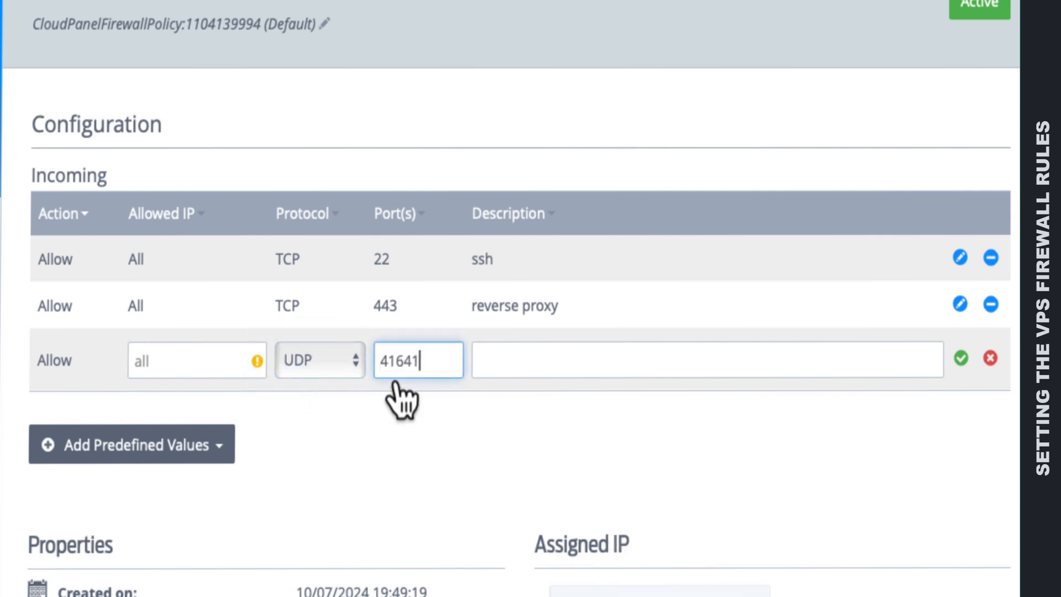
pyautogui.click(506, 365)
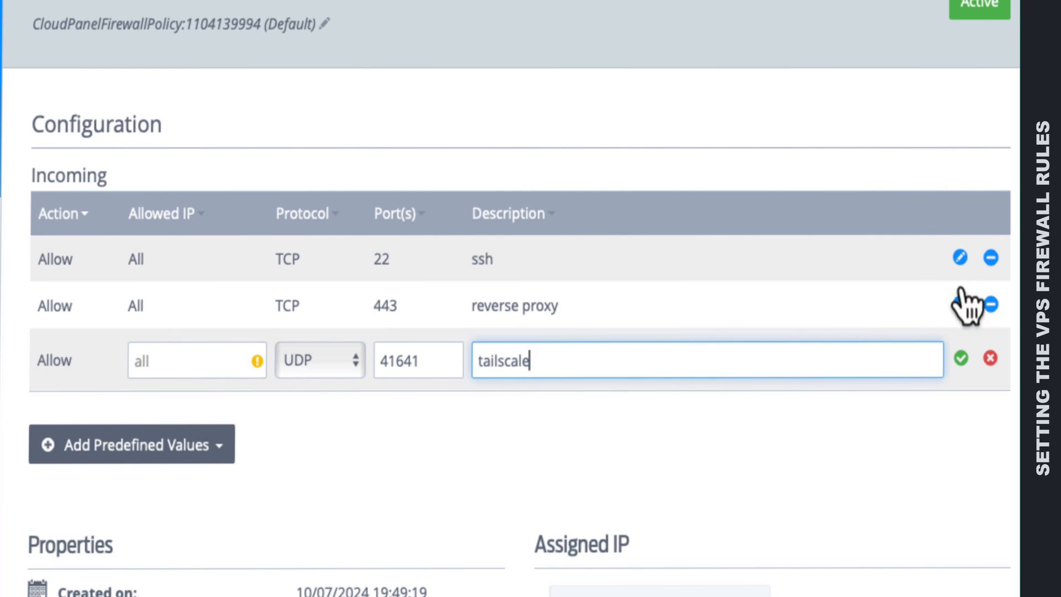
pyautogui.click(961, 358)
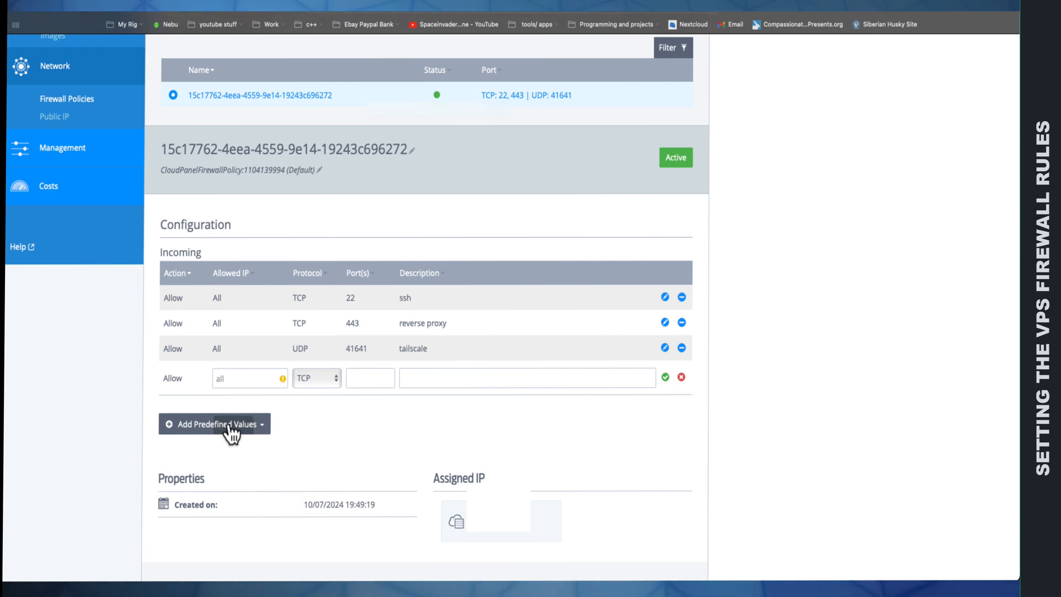
# Step: Open the Servers page, switch to the terminal and log in to the VPS over SSH as root, accepting its host key and entering the root password
pyautogui.scroll(3, 191, 390)
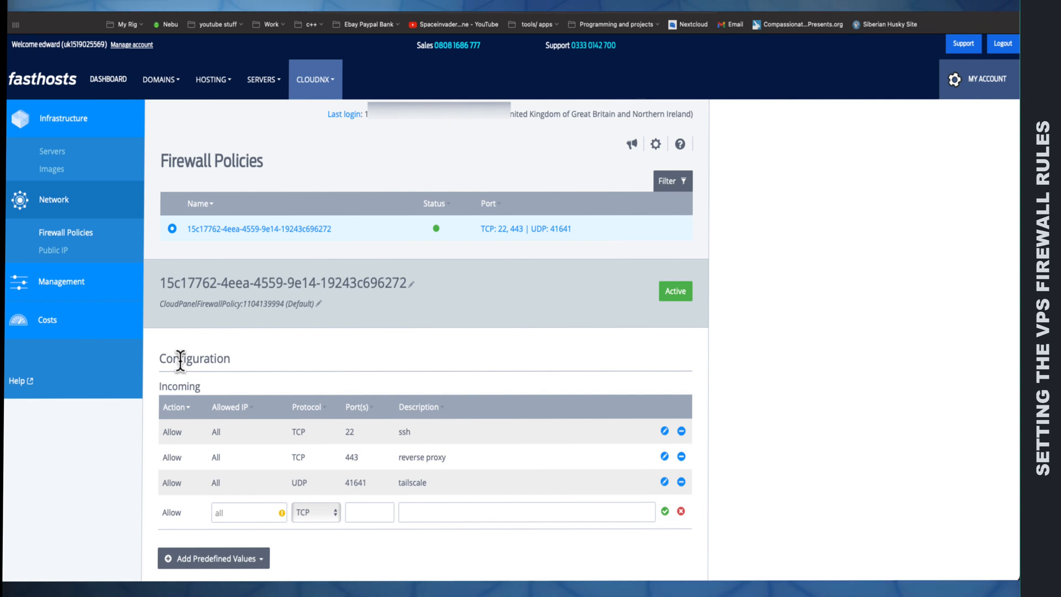
pyautogui.click(53, 152)
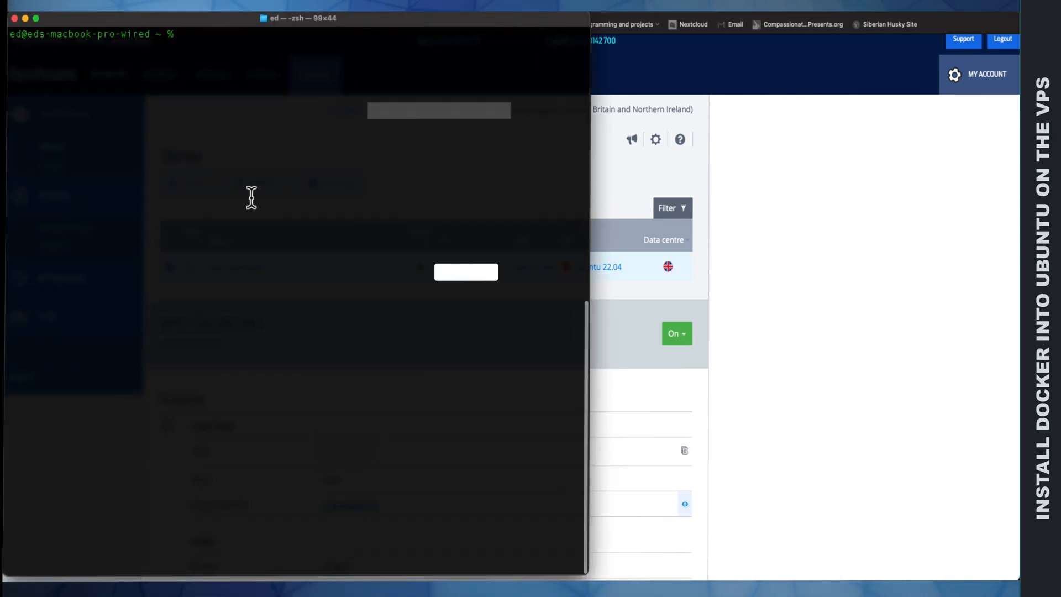
pyautogui.write('ssh r')
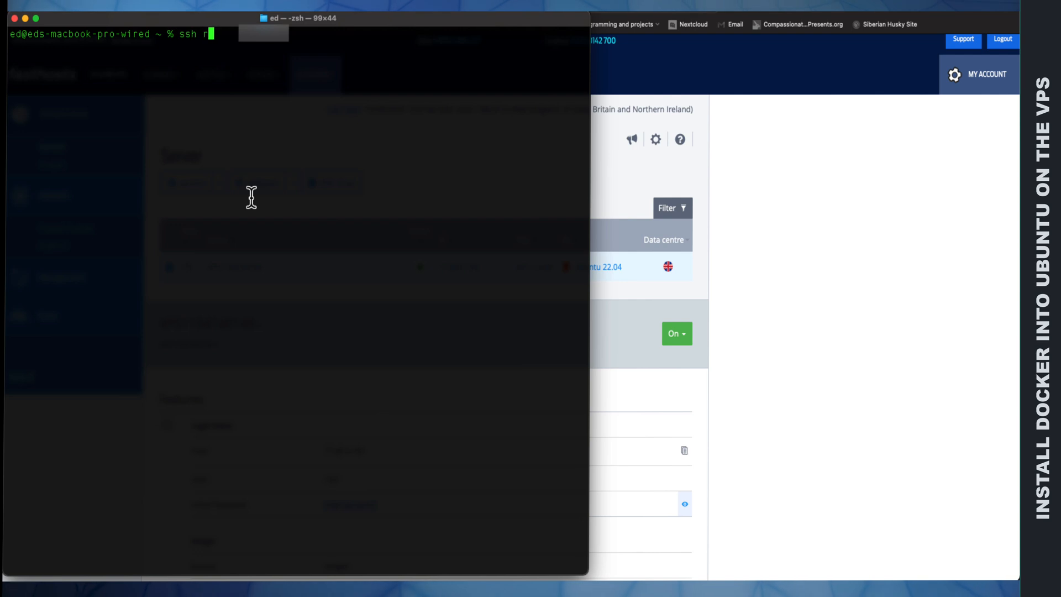
pyautogui.write('oot@7')
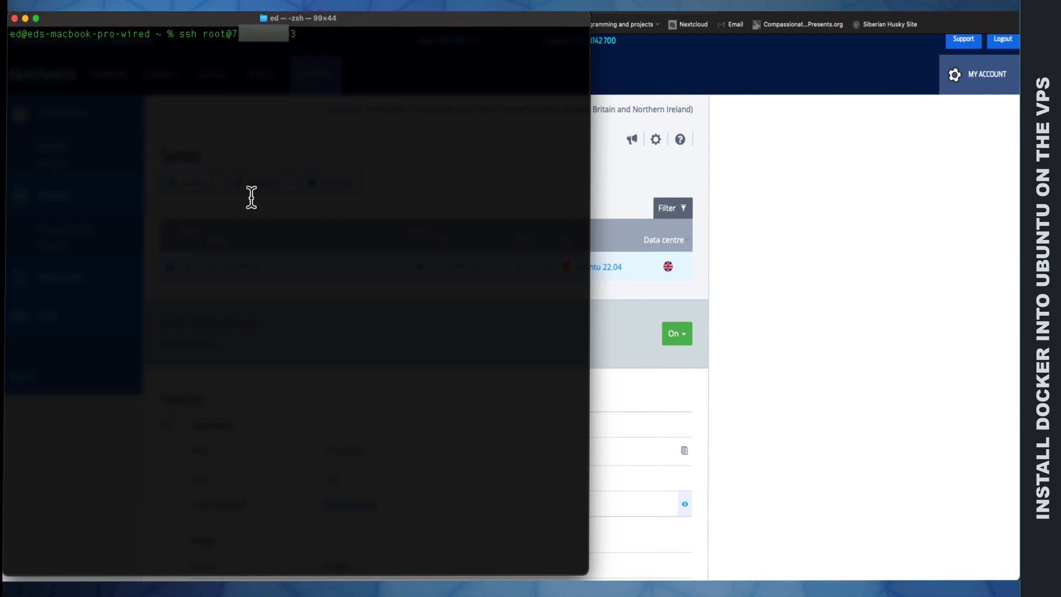
pyautogui.press('Return')
pyautogui.write('yes')
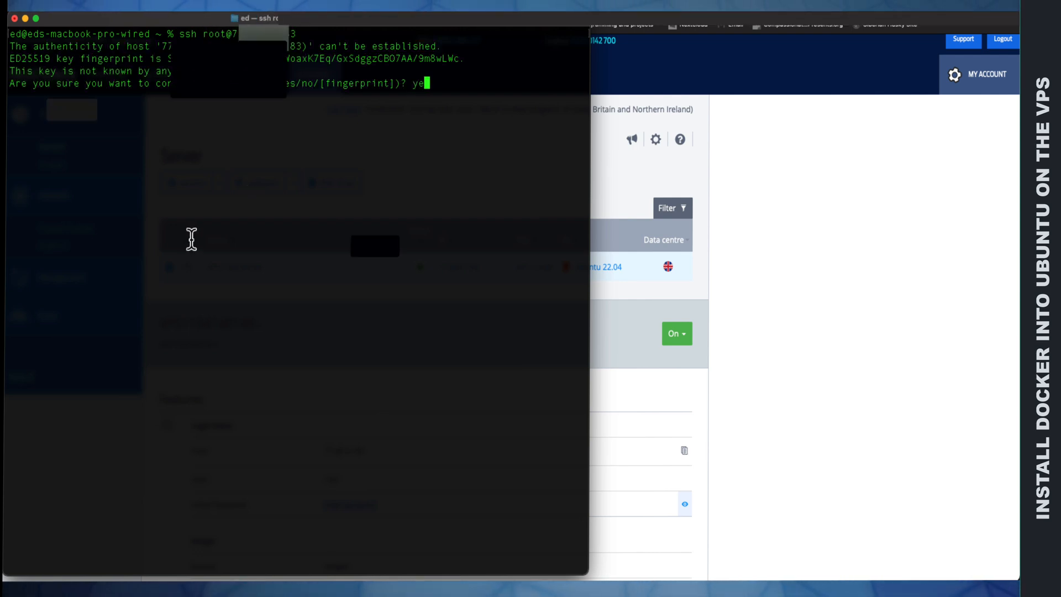
pyautogui.press('Return')
pyautogui.press('Return')
pyautogui.write('clear')
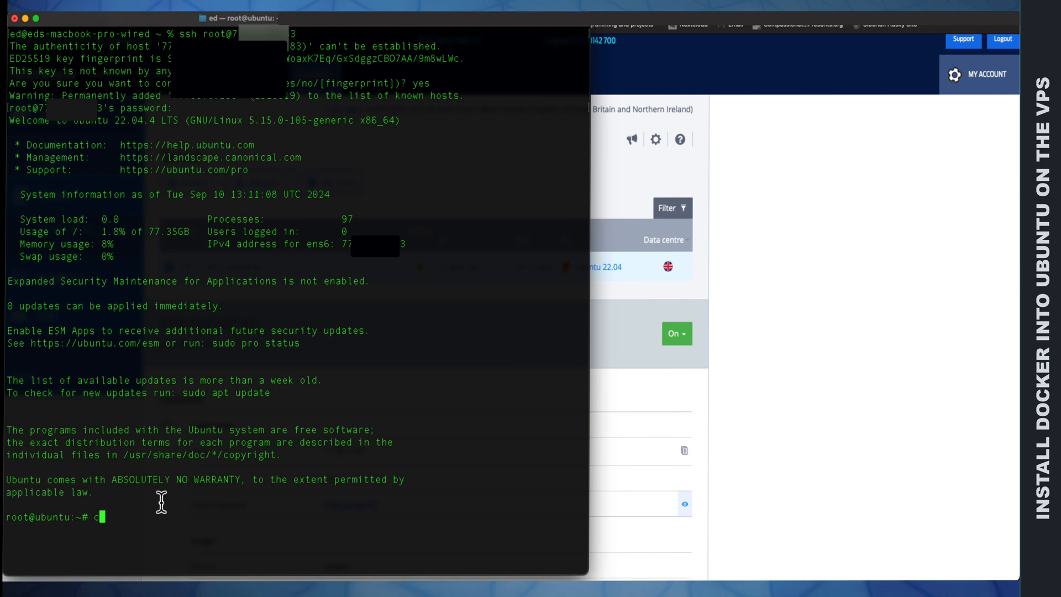
pyautogui.press('Return')
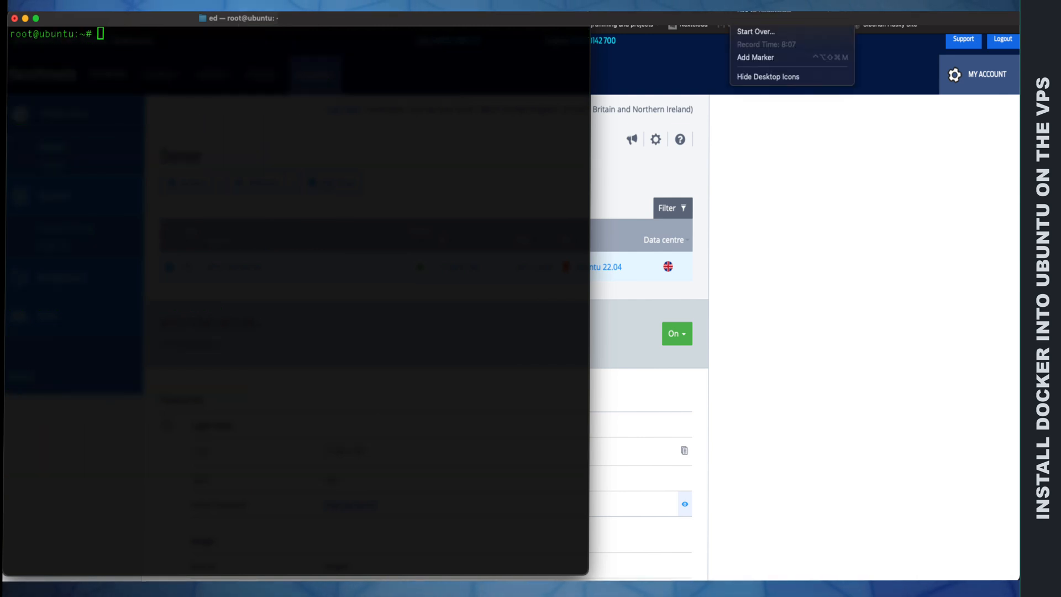
# Step: Refresh the server's package lists with sudo apt update
pyautogui.click(752, 21)
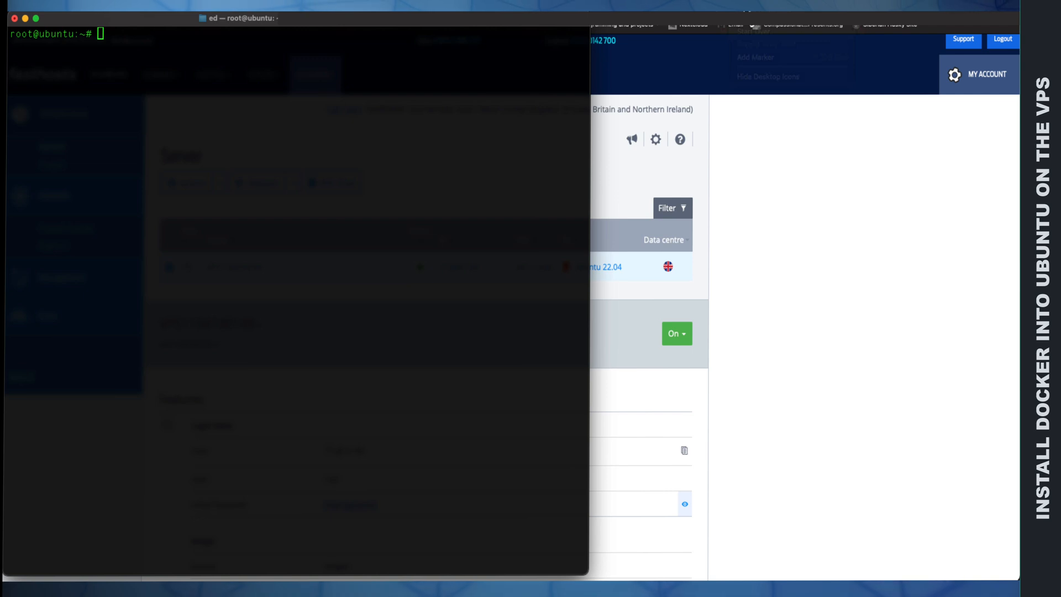
pyautogui.press('Return')
pyautogui.press('Return')
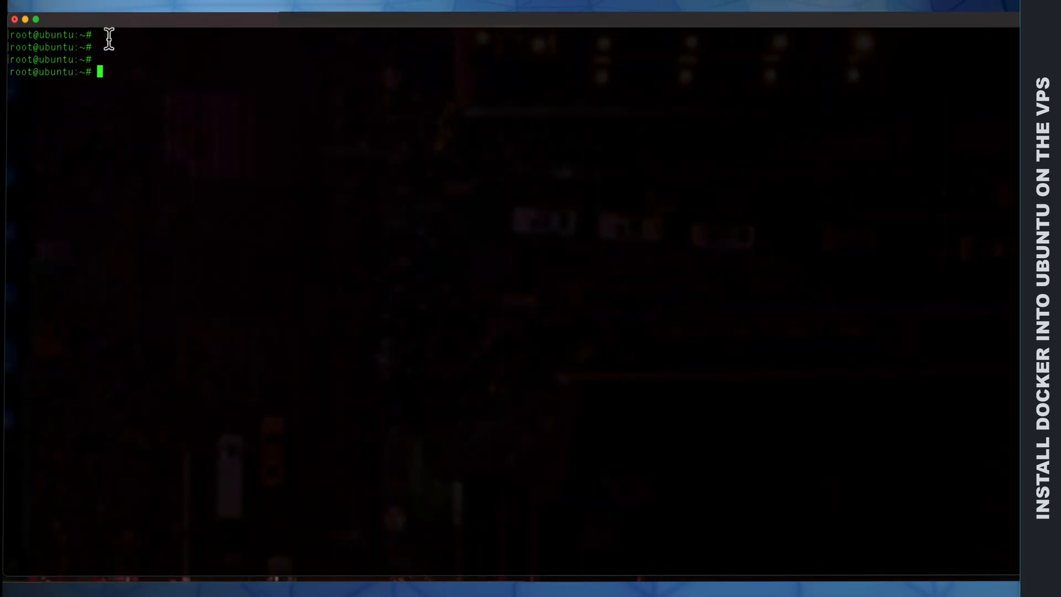
pyautogui.write('sud')
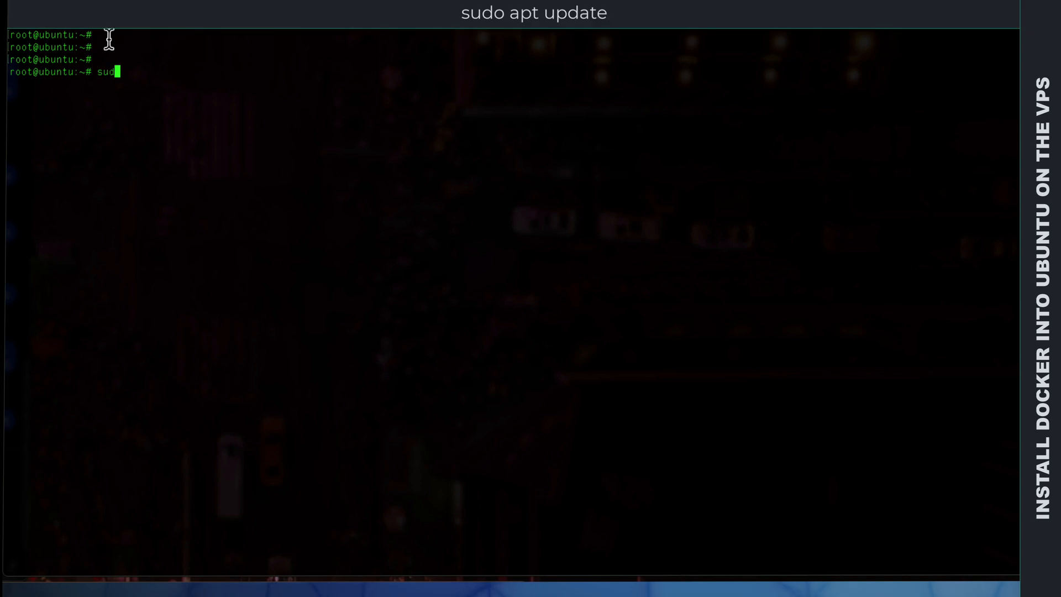
pyautogui.write('o apt update')
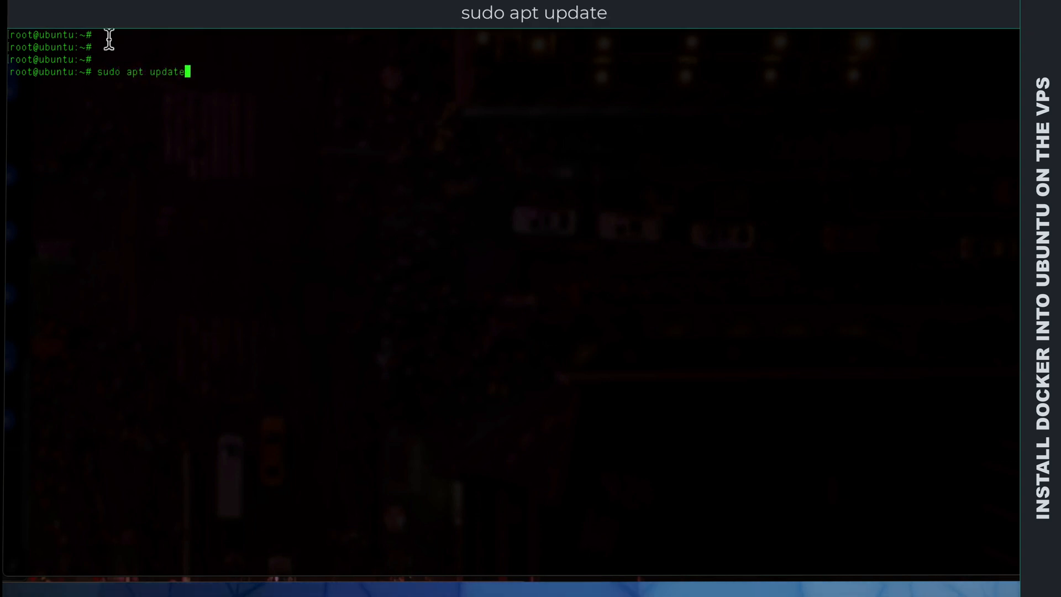
pyautogui.press('Return')
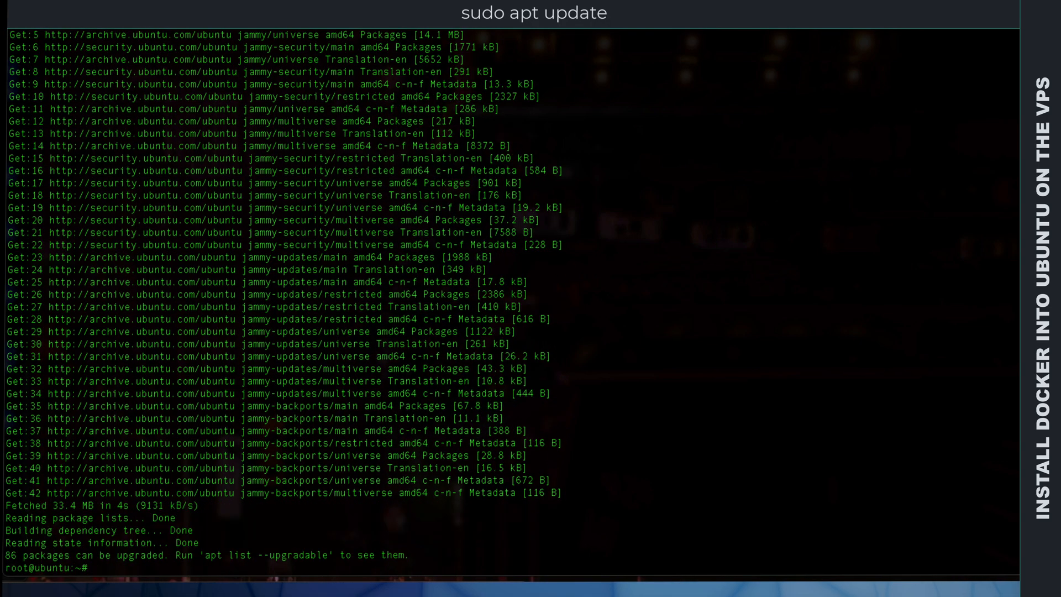
# Step: Upgrade all installed packages with sudo apt upgrade -y and clear the terminal
pyautogui.write('sudo apt upgrade')
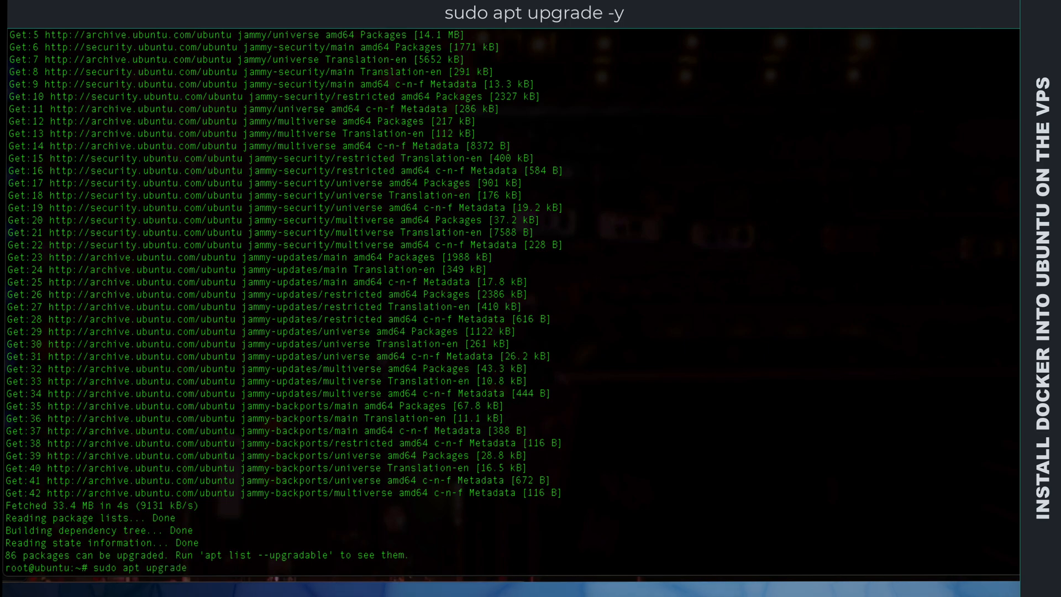
pyautogui.write(' -y')
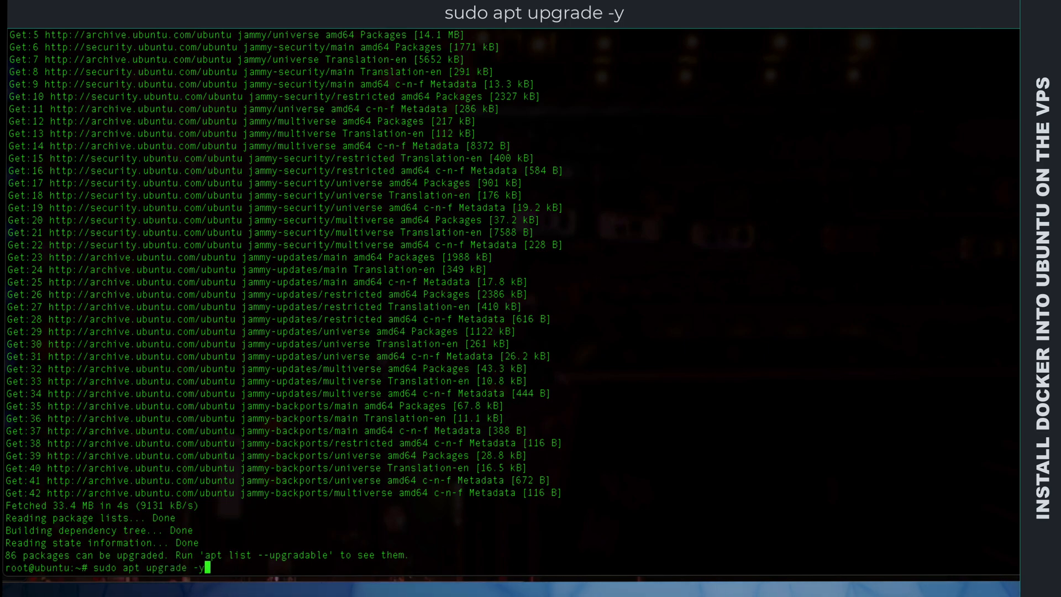
pyautogui.press('Return')
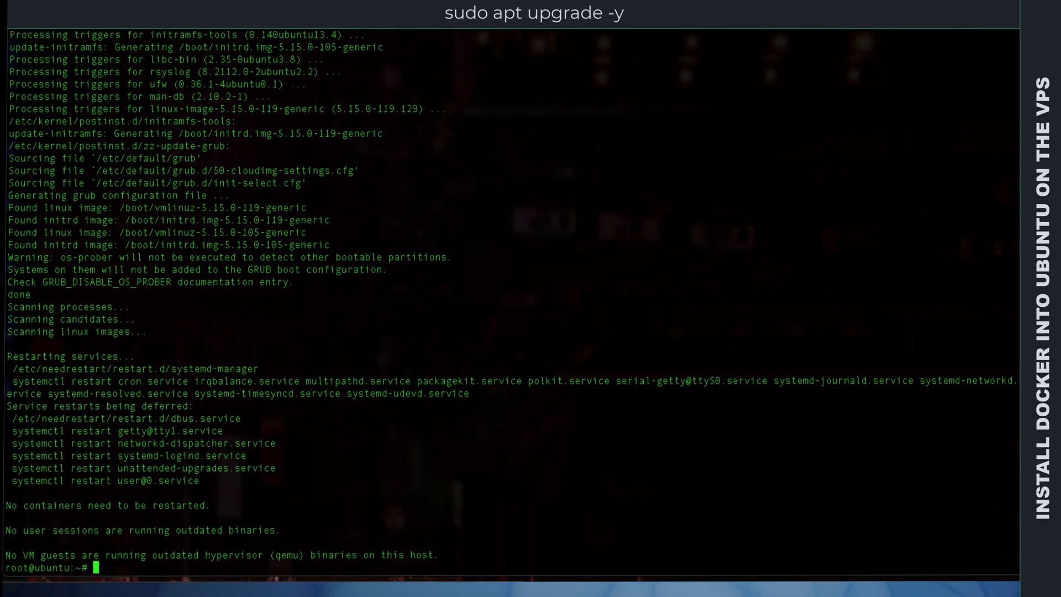
pyautogui.write('clea')
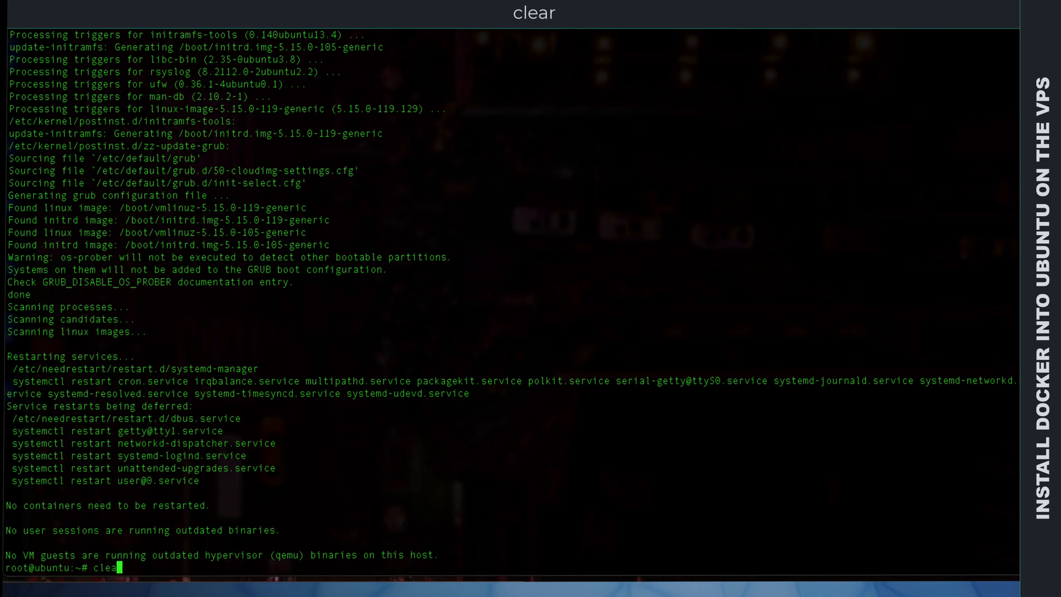
pyautogui.write('r')
pyautogui.press('Return')
pyautogui.press('Return')
pyautogui.press('Return')
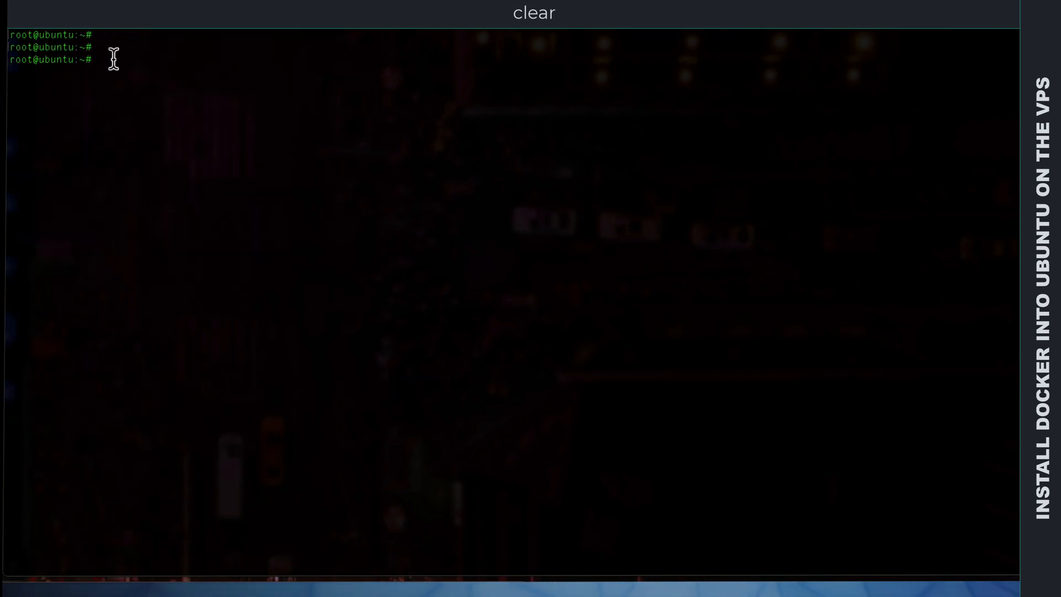
# Step: Install apt-transport-https, ca-certificates, curl and software-properties-common with apt, confirming the installation, and clear the terminal
pyautogui.write('sudo apt install apt-transport-https ca-certificates curl software-properties-common')
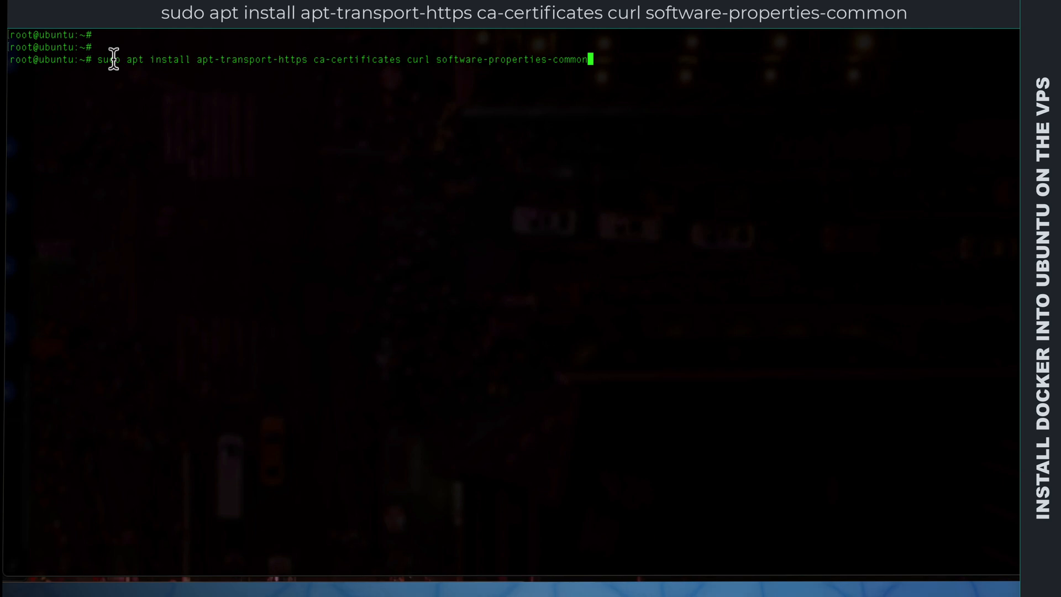
pyautogui.press('Return')
pyautogui.press('Return')
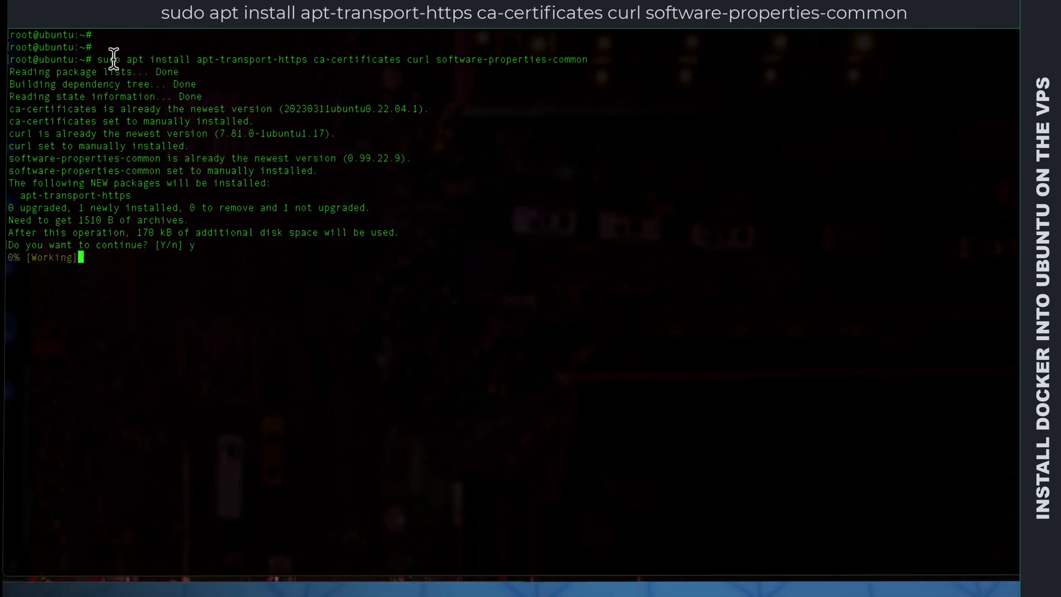
pyautogui.write('clear')
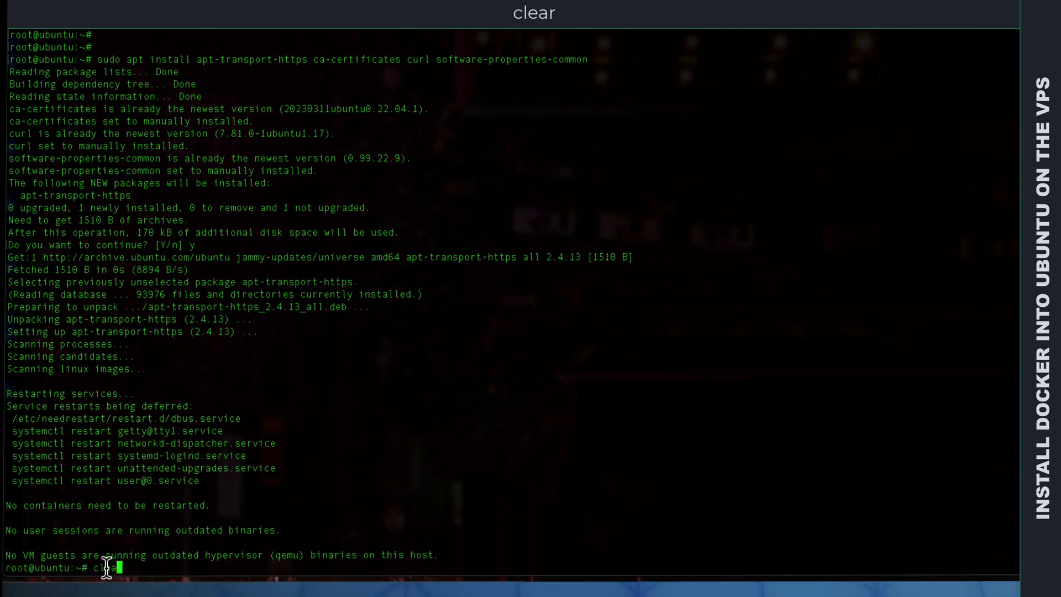
pyautogui.press('Return')
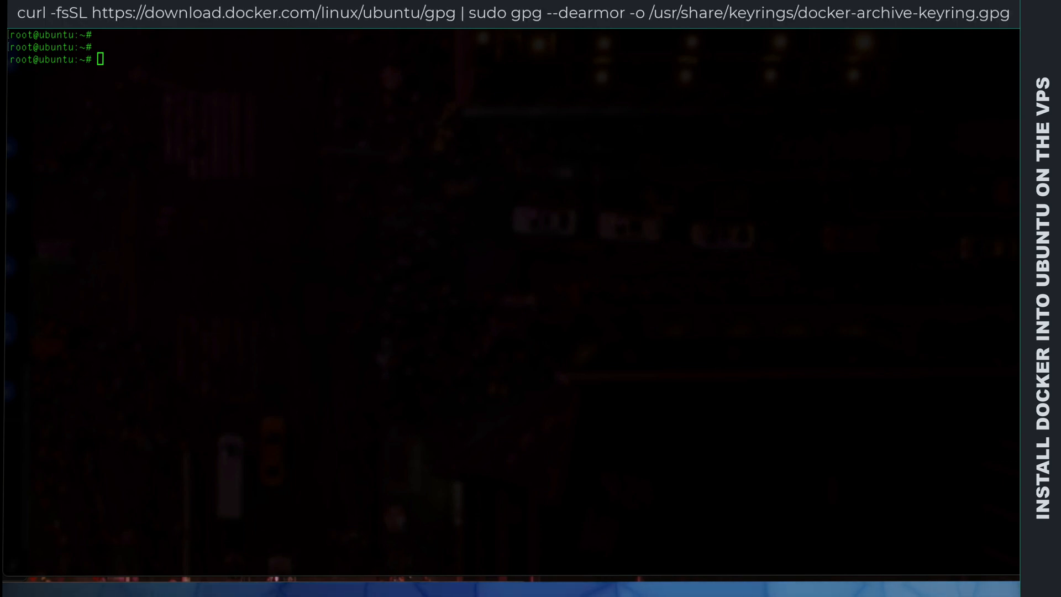
pyautogui.click(105, 60)
pyautogui.write('curl -fsSL https://download.docker.com/linux/ubuntu/gpg | sudo gpg --dearmor -o /usr/share/keyrings/docker-archive-keyring.gpg')
pyautogui.press('Return')
# Step: Add Docker's stable Ubuntu repository, signed by the docker-archive keyring, to /etc/apt/sources.list.d/docker.list
pyautogui.press('Return')
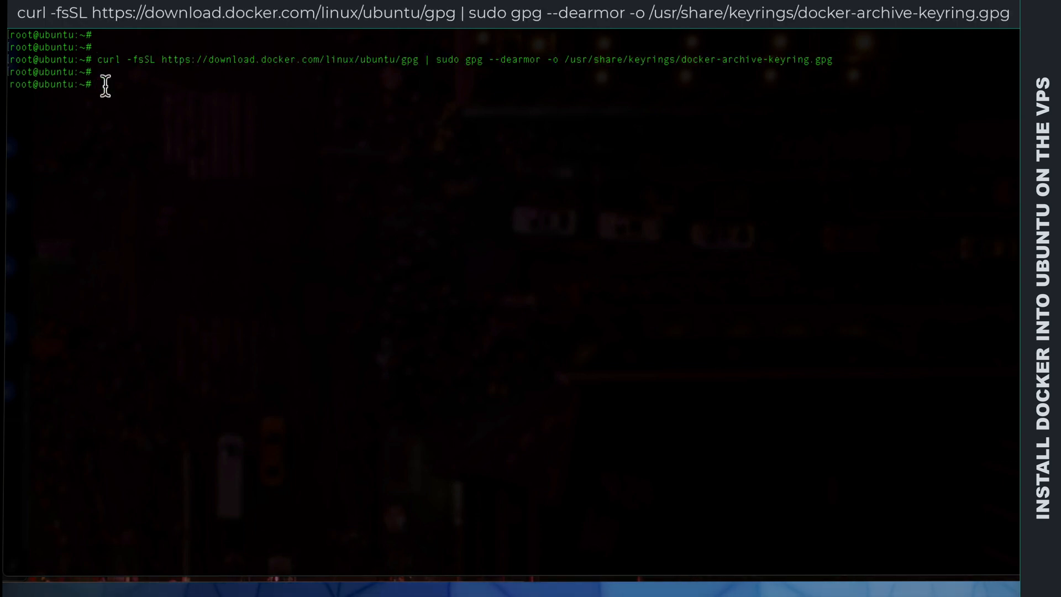
pyautogui.press('super+v')
pyautogui.press('Return')
pyautogui.press('Return')
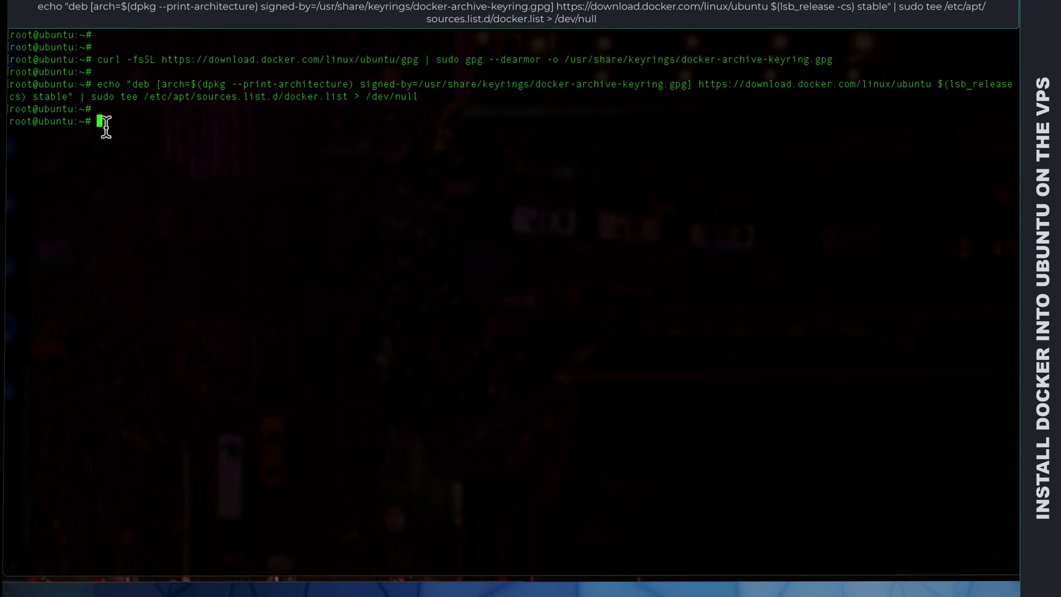
pyautogui.write('s')
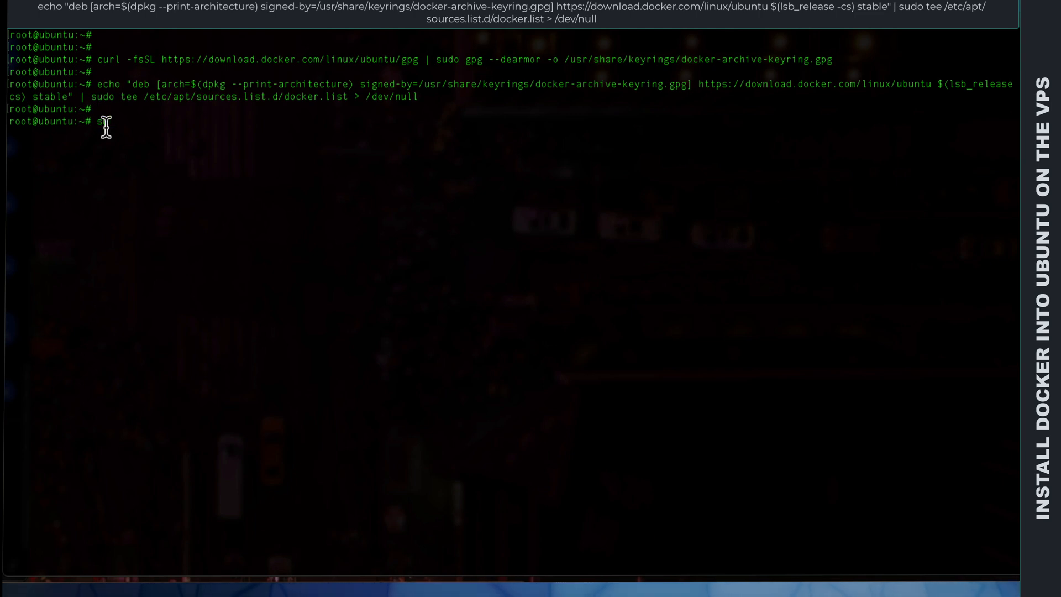
pyautogui.write('udo upda')
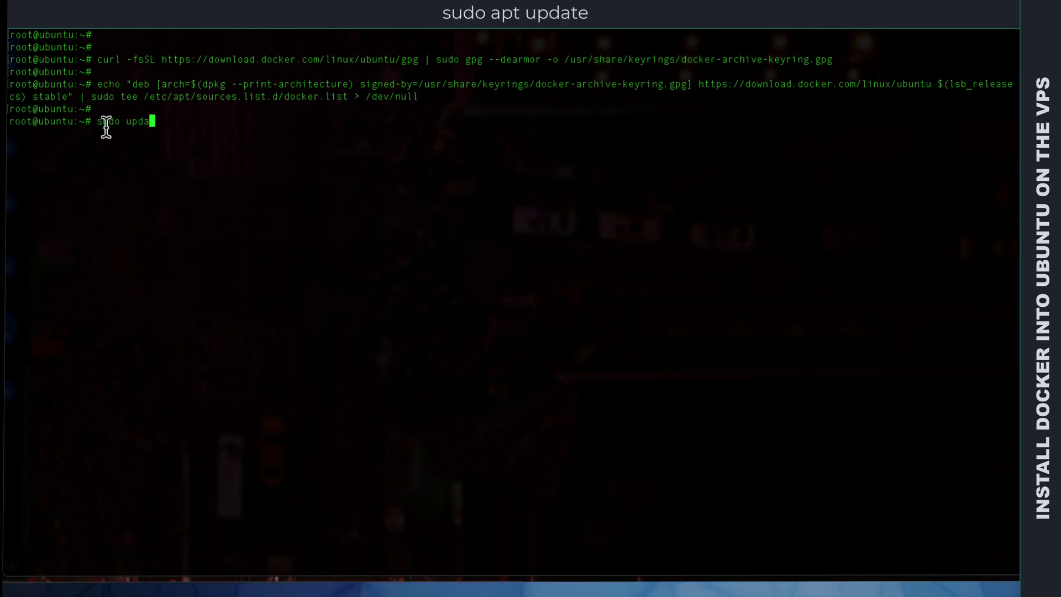
pyautogui.write('te')
pyautogui.press('Return')
pyautogui.press('Return')
# Step: Run sudo apt update to load the Docker repository's package lists and clear the terminal
pyautogui.write('sud')
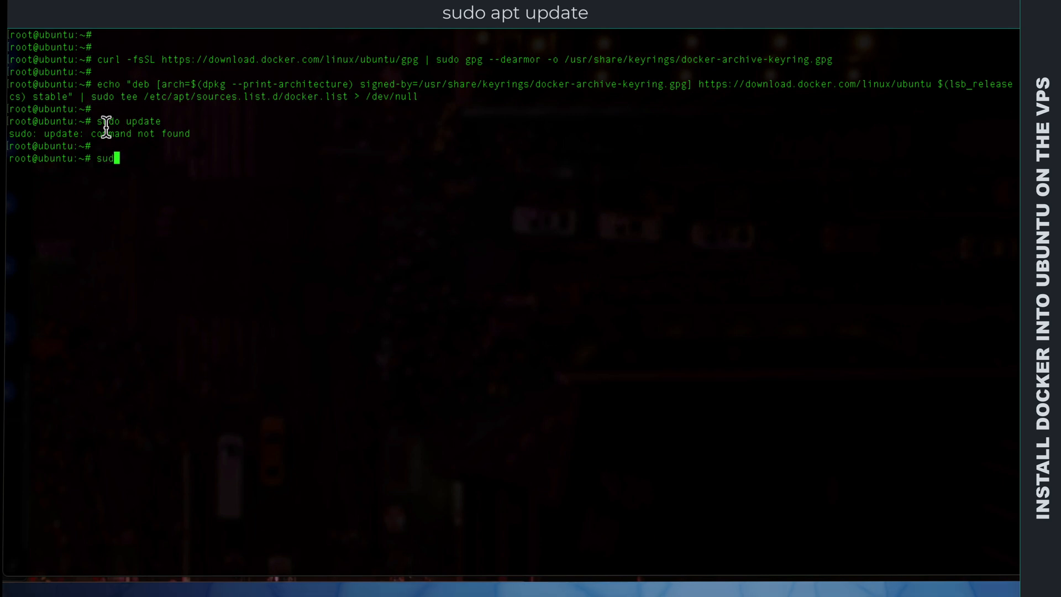
pyautogui.write('o apt update')
pyautogui.press('Return')
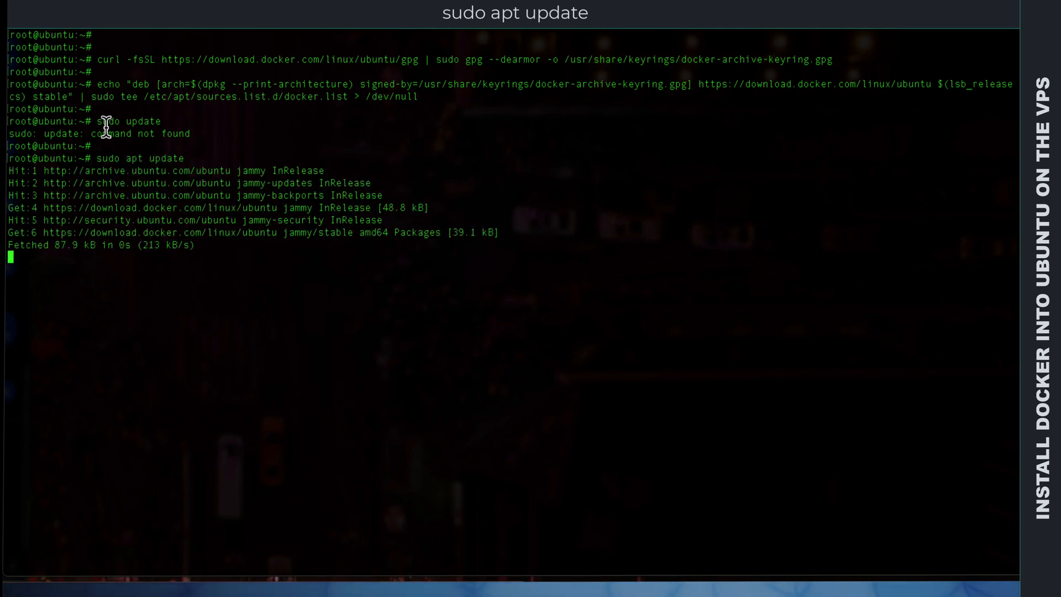
pyautogui.press('Return')
pyautogui.press('Return')
pyautogui.write('clear')
pyautogui.press('Return')
pyautogui.press('Return')
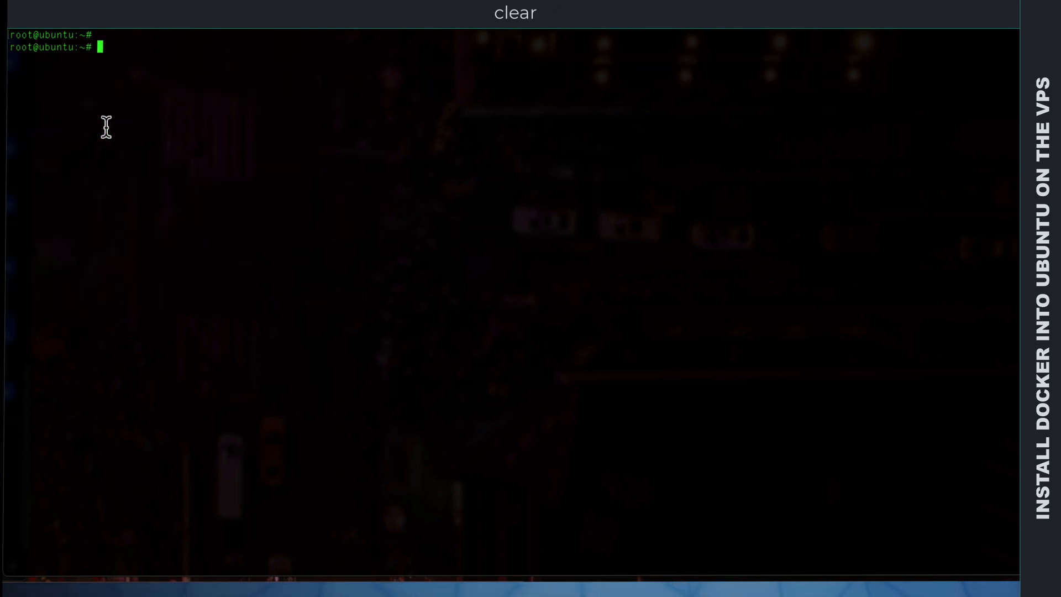
# Step: Install docker-ce, docker-ce-cli and containerd.io with sudo apt install, answering y to continue
pyautogui.press('Return')
pyautogui.write('sudo apt install docker-ce docker-ce-cli containerd.io')
pyautogui.press('Return')
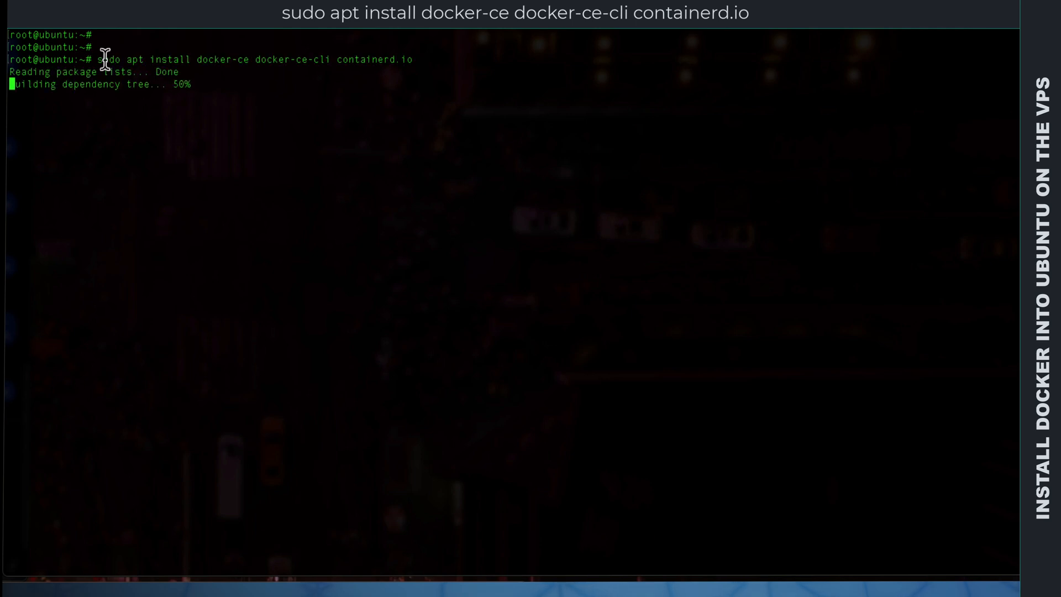
pyautogui.write('y')
pyautogui.press('Return')
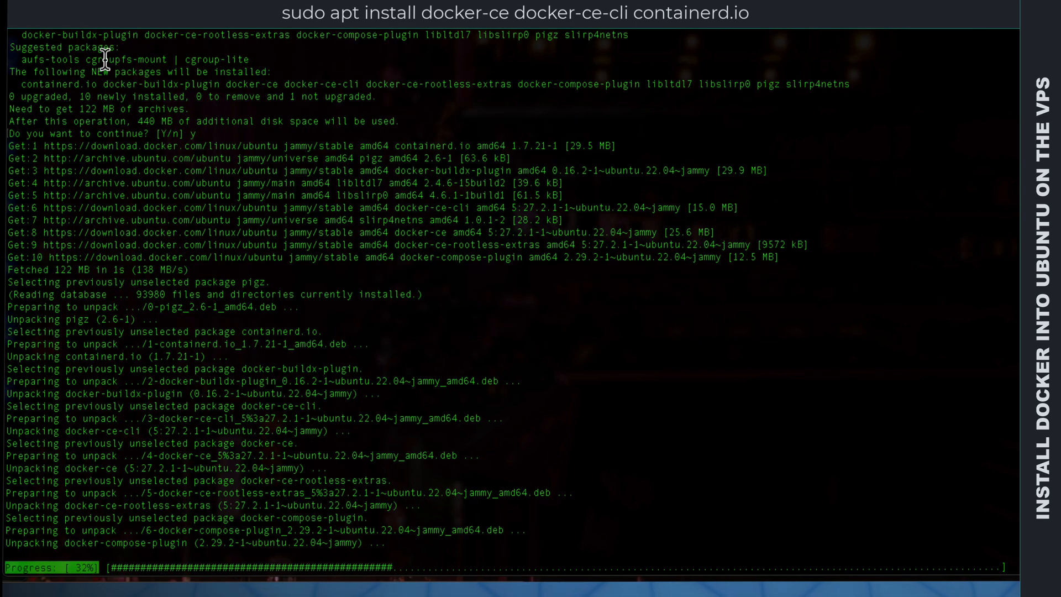
# Step: Clear the terminal and check the Docker service's status with sudo systemctl status docker, then return to the prompt
pyautogui.write('clear')
pyautogui.press('Return')
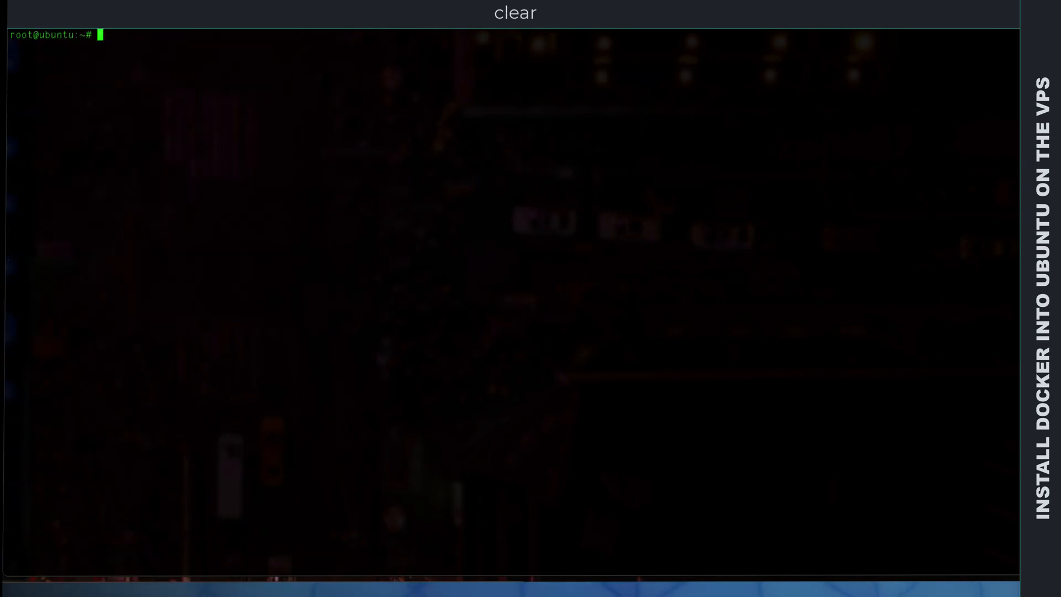
pyautogui.press('Return')
pyautogui.press('Return')
pyautogui.write('sudo systemctl status docker')
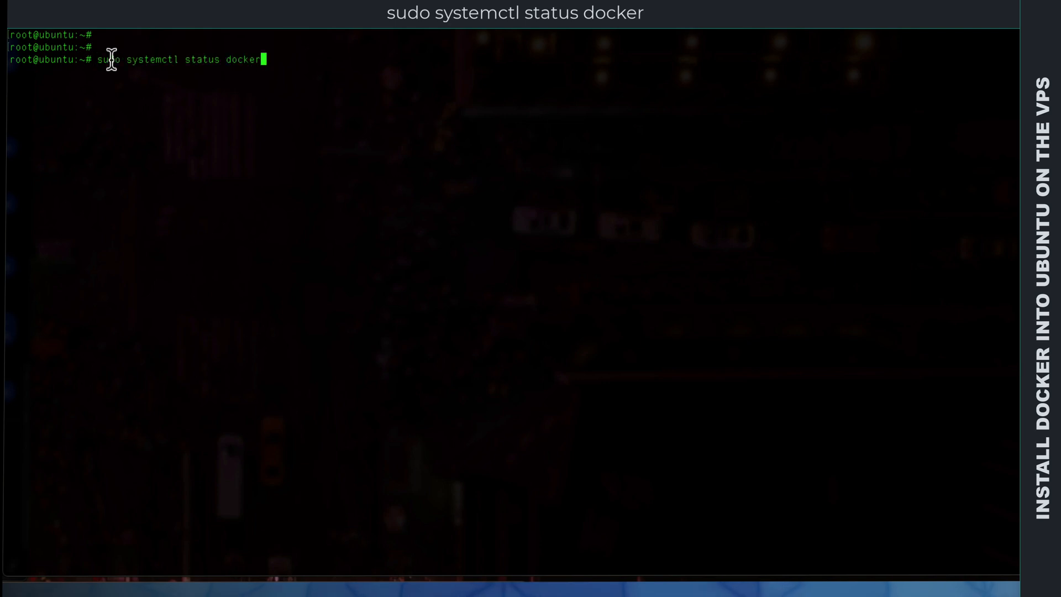
pyautogui.press('Return')
pyautogui.press('q')
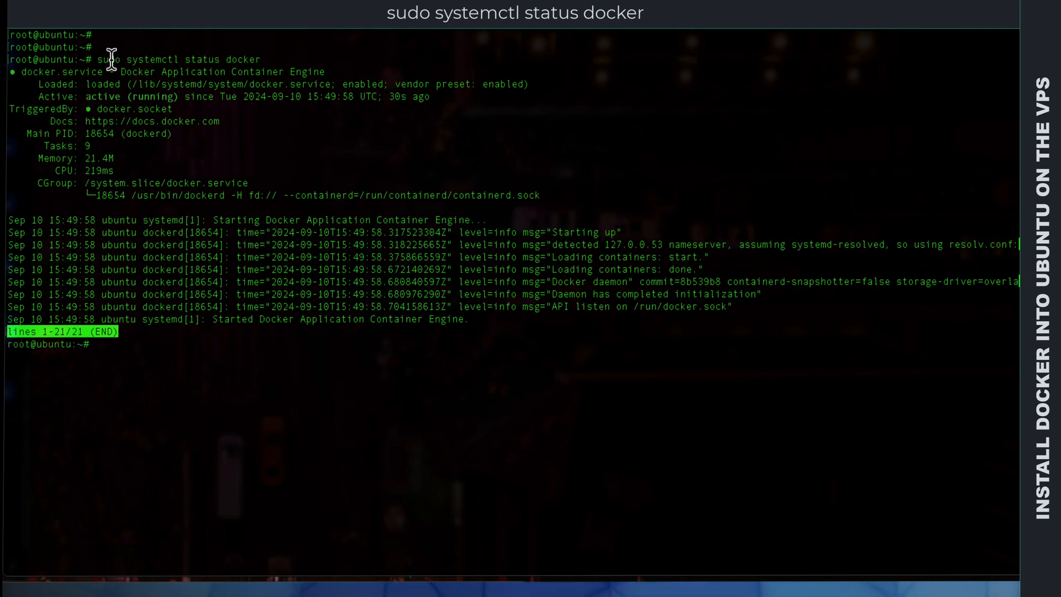
# Step: Check the installed Docker version with sudo docker --version
pyautogui.press('Return')
pyautogui.press('Return')
pyautogui.write('sudo docker --version')
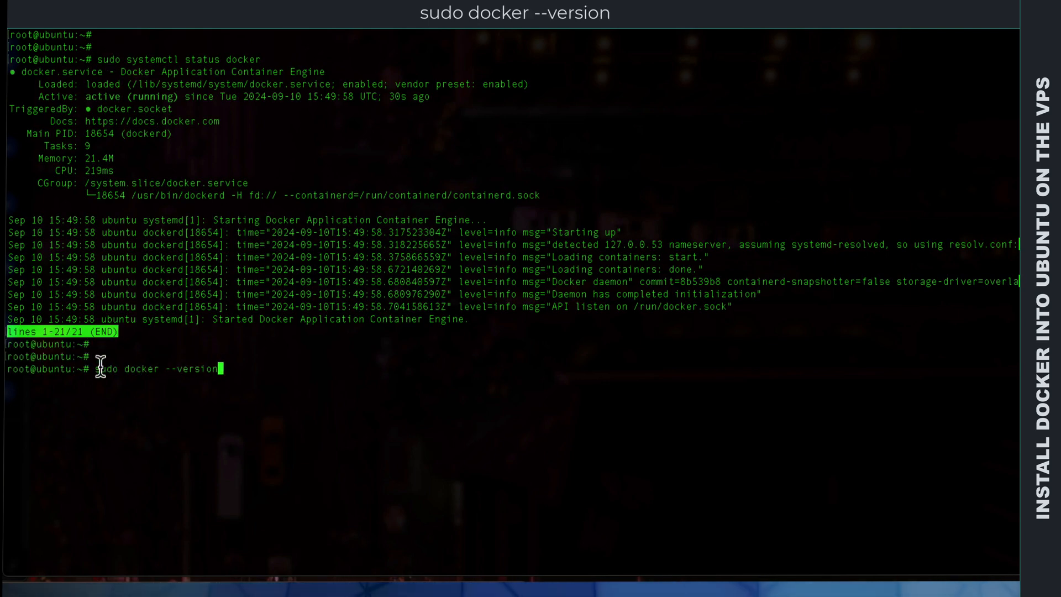
pyautogui.press('Return')
pyautogui.press('Return')
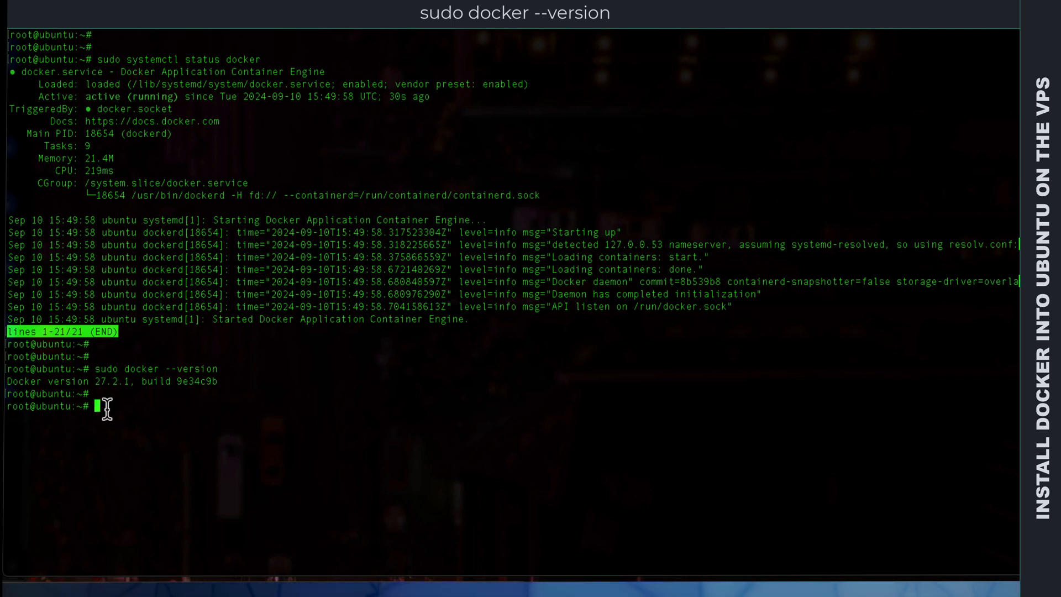
# Step: Enable the Docker service at boot with sudo systemctl enable docker and clear the terminal
pyautogui.write('sudo systemctl enable docker')
pyautogui.press('Right')
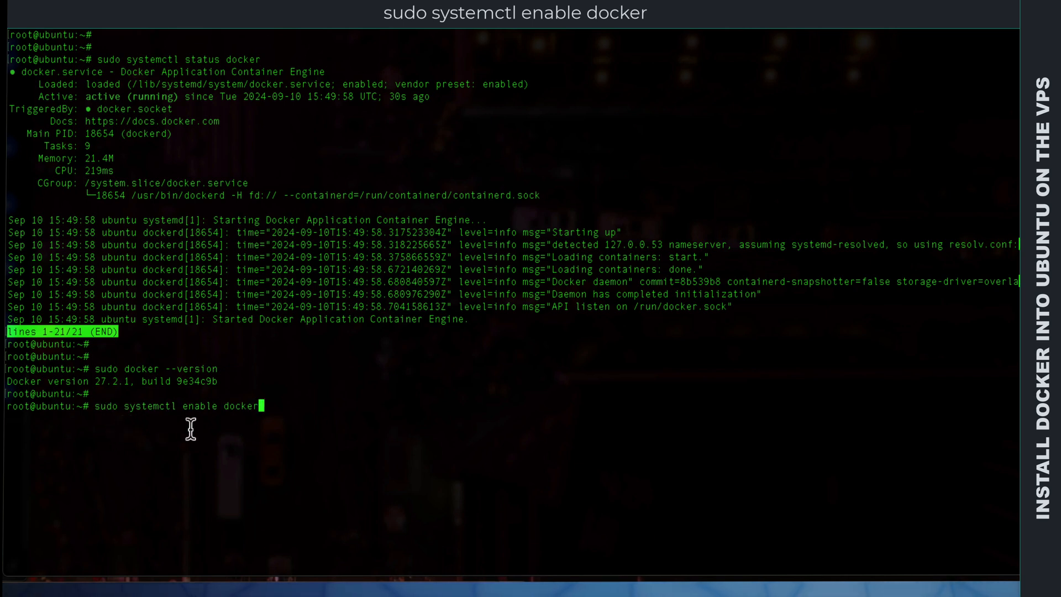
pyautogui.press('Return')
pyautogui.press('Return')
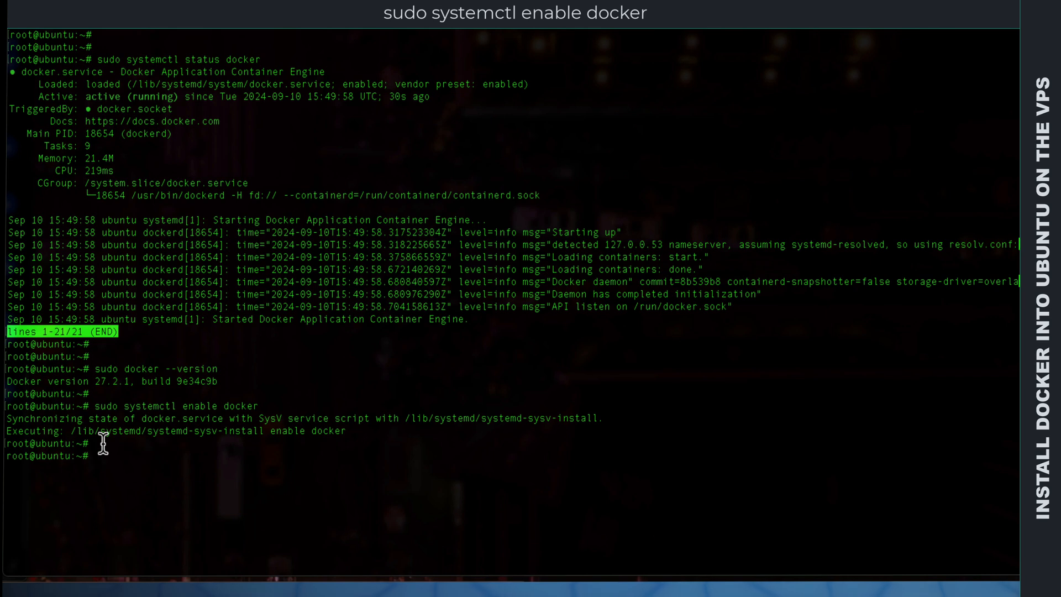
pyautogui.write('clear')
pyautogui.press('Return')
# Step: Create a Docker volume named portainer_data with sudo docker volume create
pyautogui.press('Return')
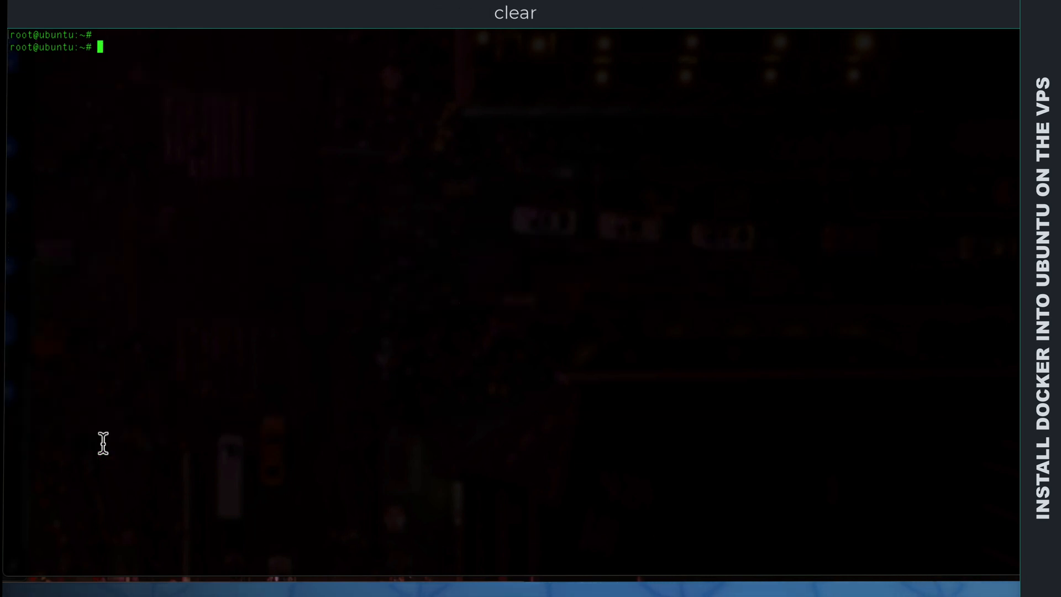
pyautogui.press('Return')
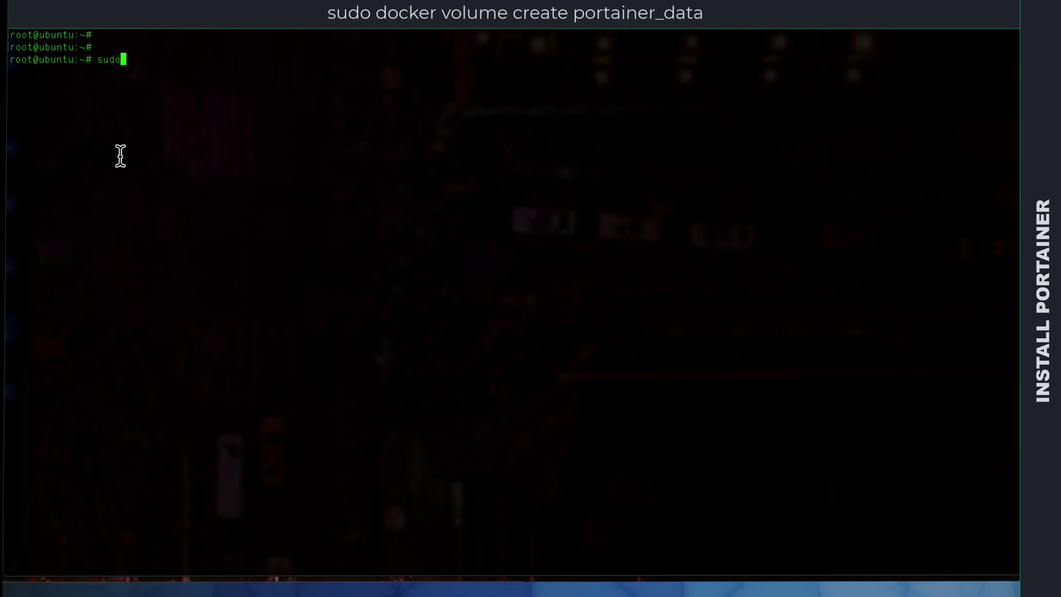
pyautogui.write('docker volume create portainer')
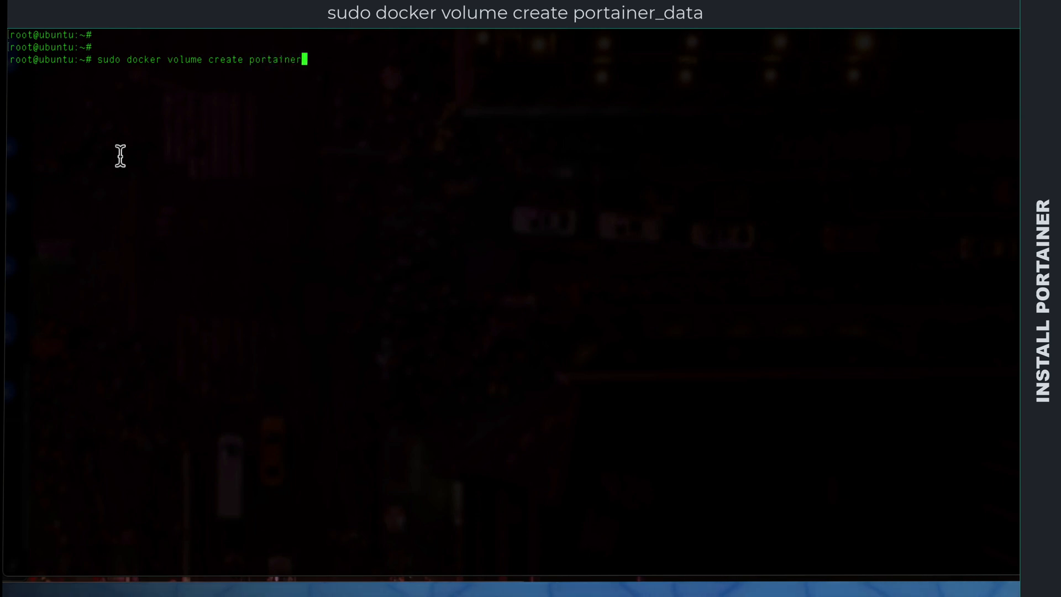
pyautogui.press('Return')
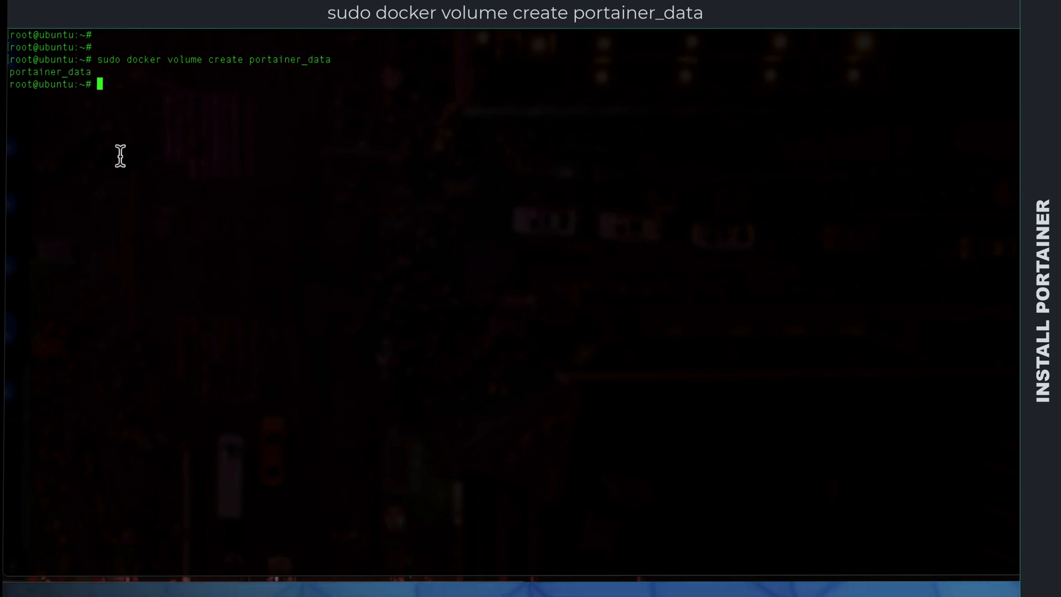
pyautogui.press('Return')
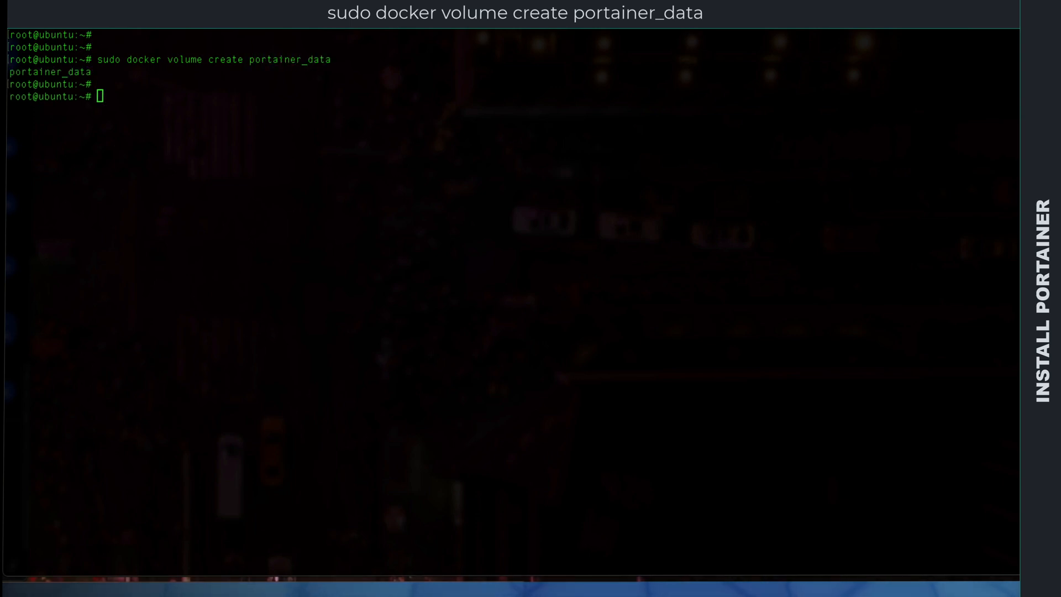
# Step: Run portainer/portainer-ce detached as portainer with ports 8000:8000 and 9000:9000, restart always, /var/run/docker.sock and portainer_data:/data mounted, and clear the terminal
pyautogui.click(105, 97)
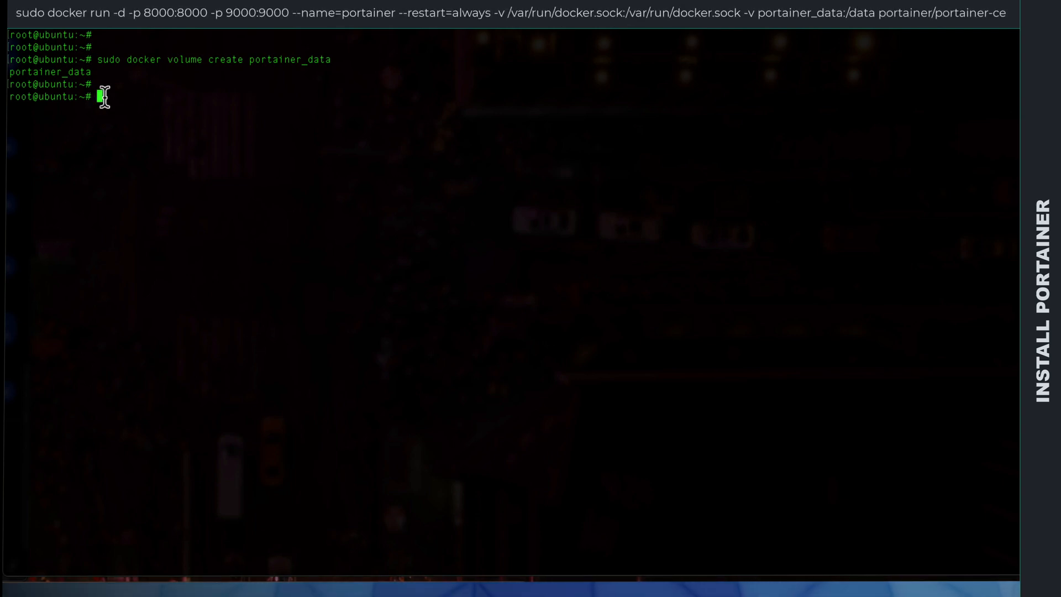
pyautogui.write('sudo docker run -d -p 8000:8000 -p 9000:9000 --name=portainer --restart=always -v /var/run/docker.sock:/var/run/docker.sock -v portainer_data:/data portainer/portainer-ce')
pyautogui.press('Return')
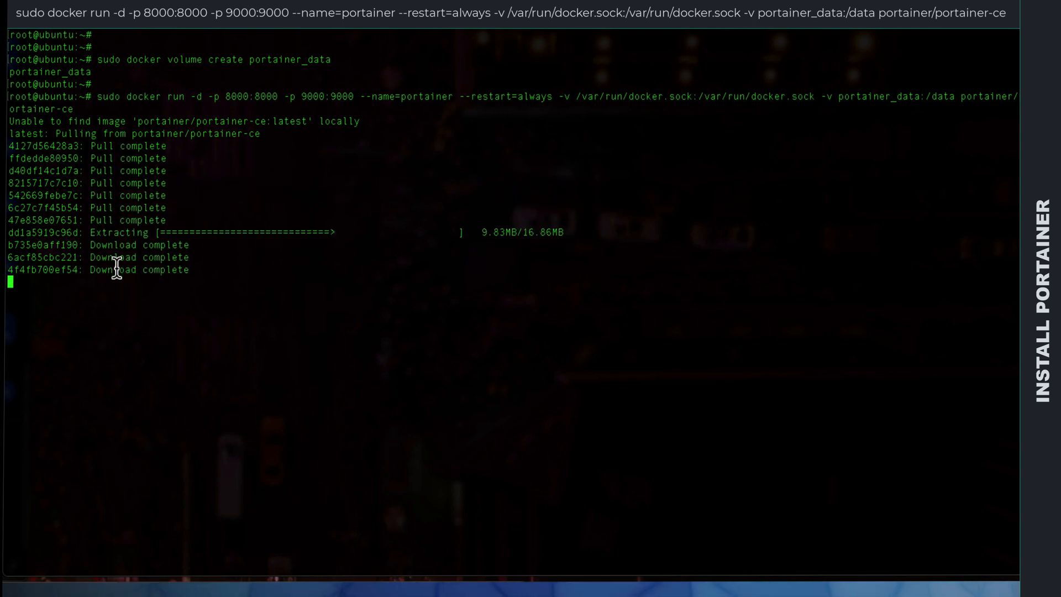
pyautogui.press('Return')
pyautogui.press('Return')
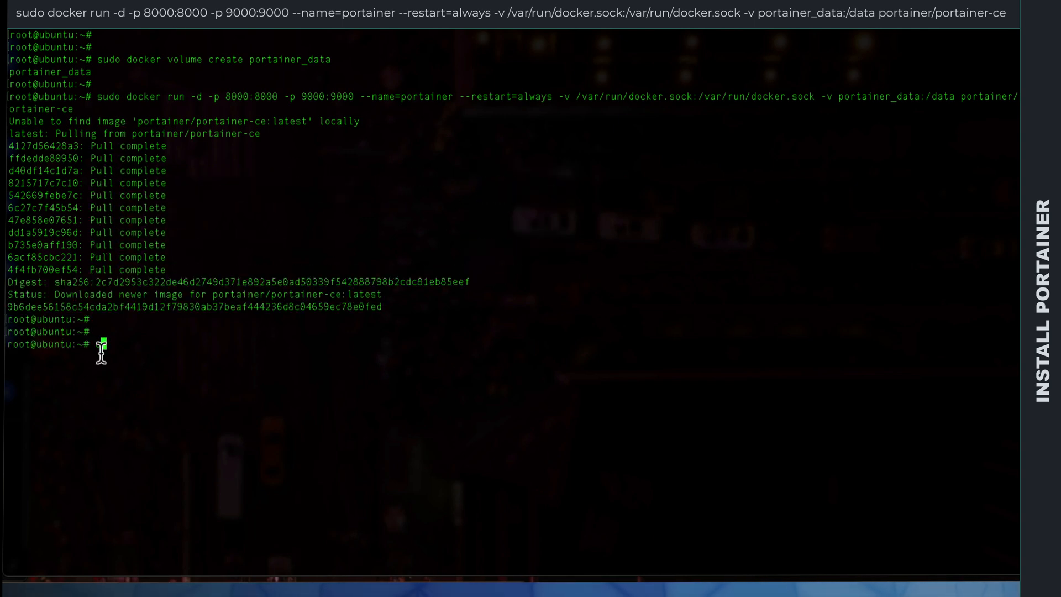
pyautogui.write('clear')
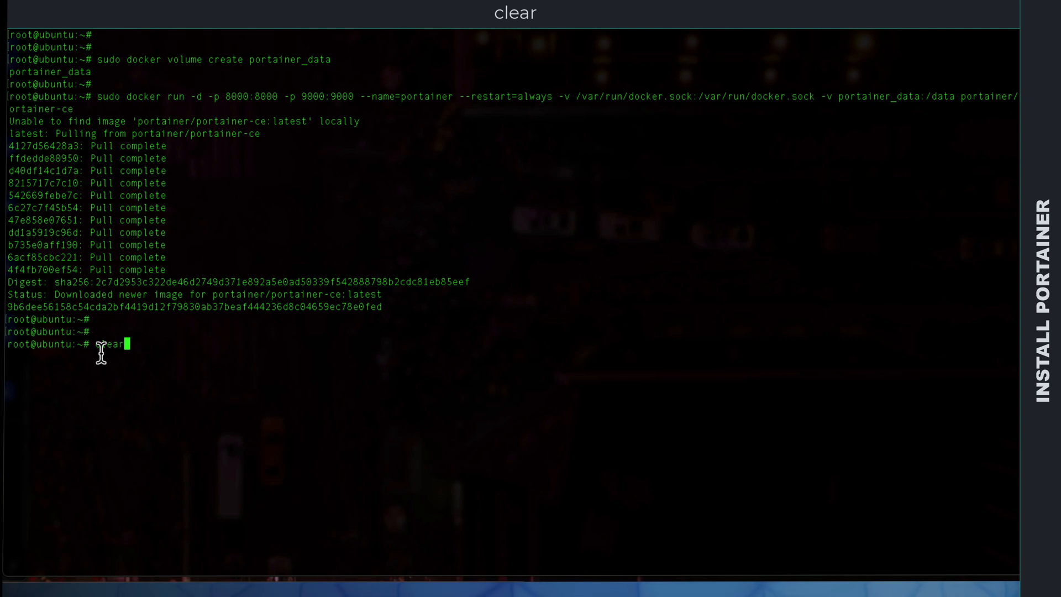
pyautogui.press('Return')
pyautogui.write('https://ip')
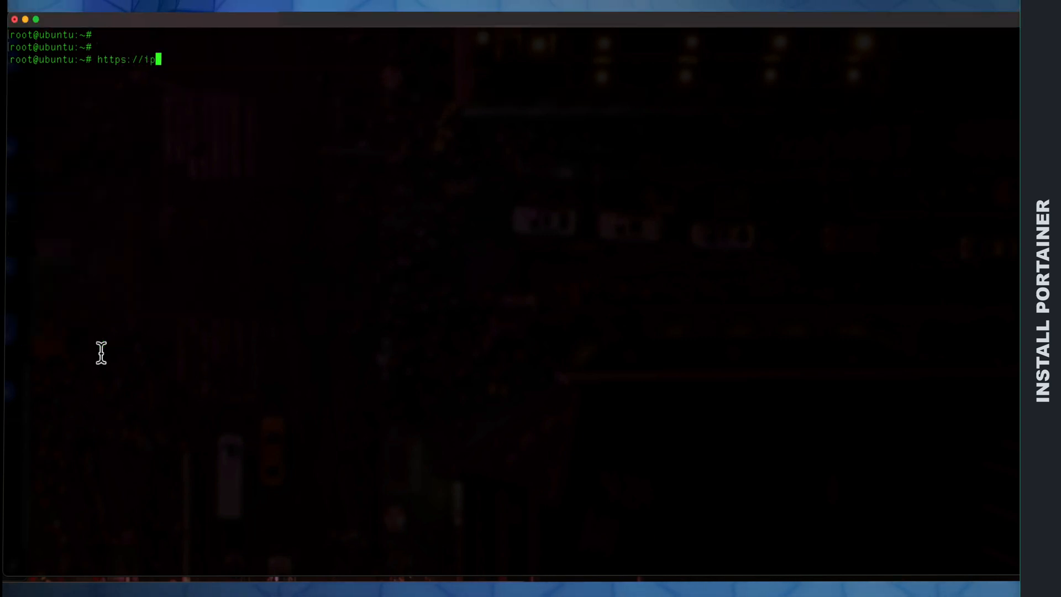
pyautogui.write('address')
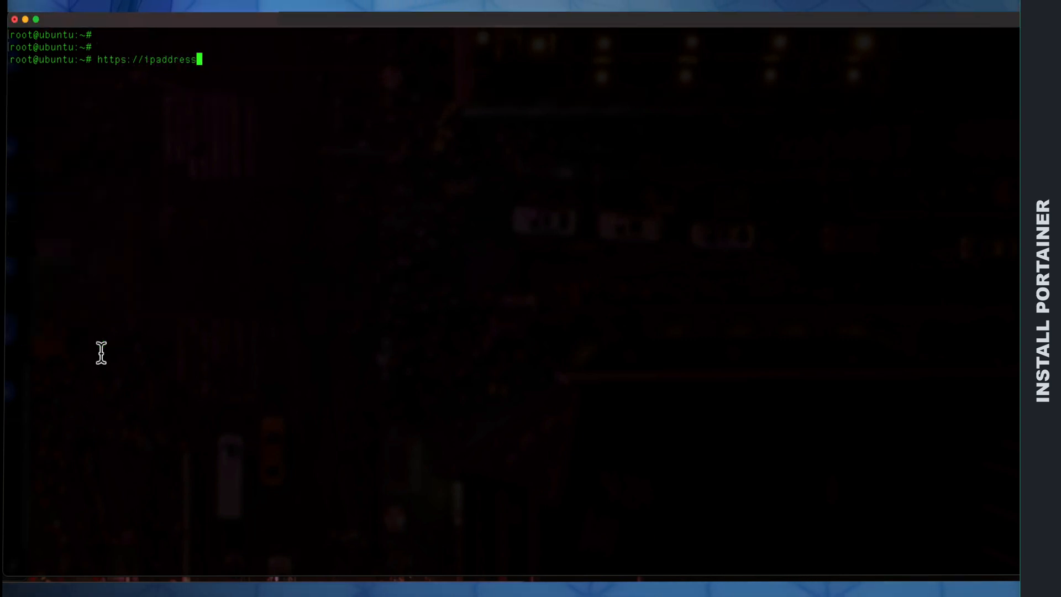
pyautogui.write(':9000')
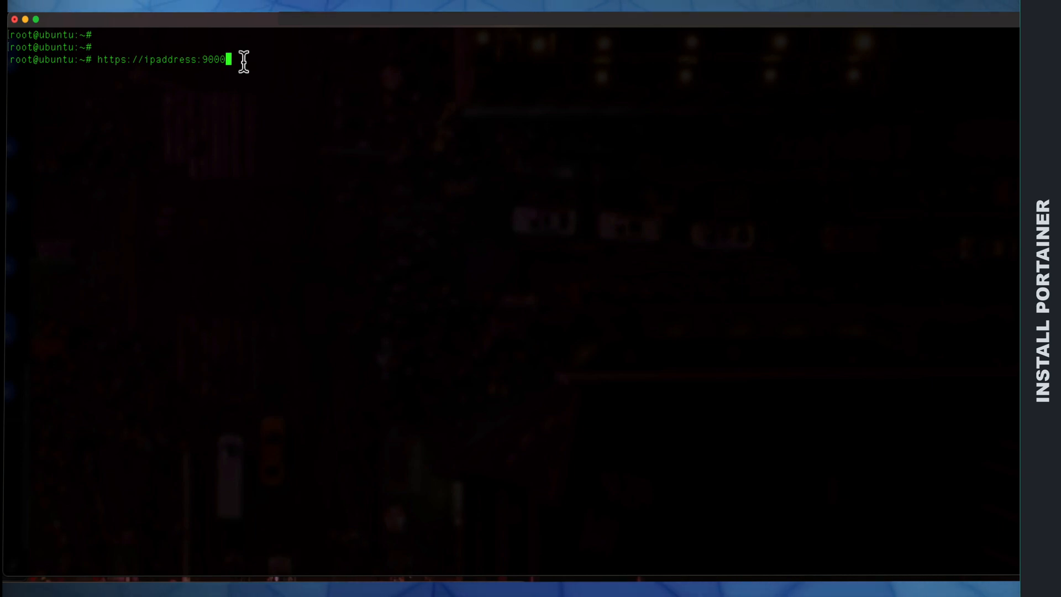
pyautogui.press('BackSpace')
pyautogui.press('BackSpace')
pyautogui.press('BackSpace')
pyautogui.press('BackSpace')
pyautogui.press('BackSpace')
pyautogui.press('BackSpace')
pyautogui.press('BackSpace')
pyautogui.press('BackSpace')
pyautogui.press('BackSpace')
pyautogui.press('BackSpace')
pyautogui.press('BackSpace')
pyautogui.press('BackSpace')
pyautogui.press('BackSpace')
pyautogui.press('BackSpace')
pyautogui.press('BackSpace')
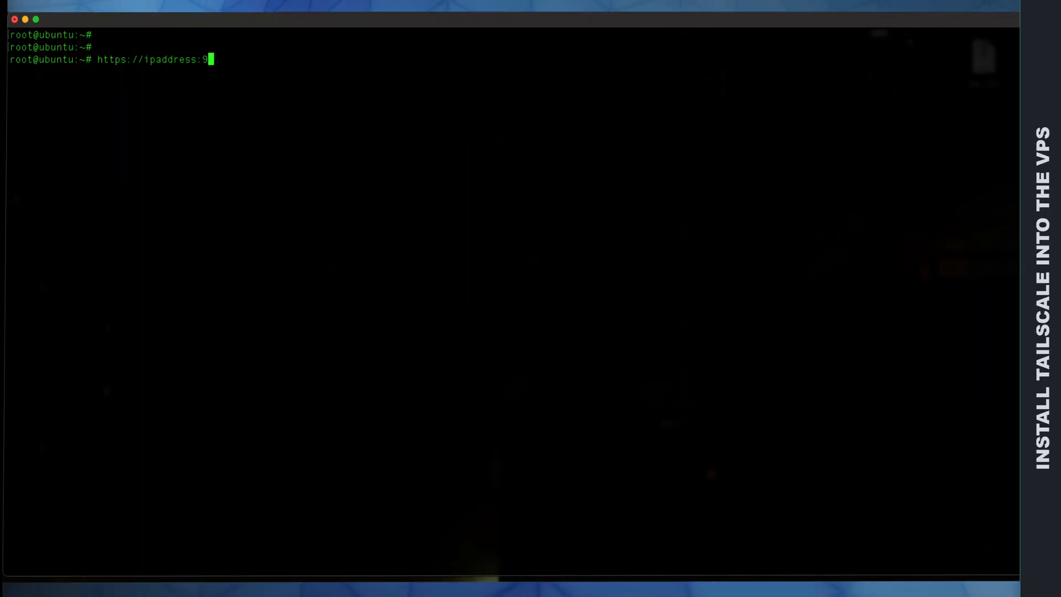
pyautogui.press('BackSpace')
pyautogui.press('BackSpace')
pyautogui.press('BackSpace')
pyautogui.press('BackSpace')
pyautogui.press('BackSpace')
pyautogui.press('BackSpace')
pyautogui.press('BackSpace')
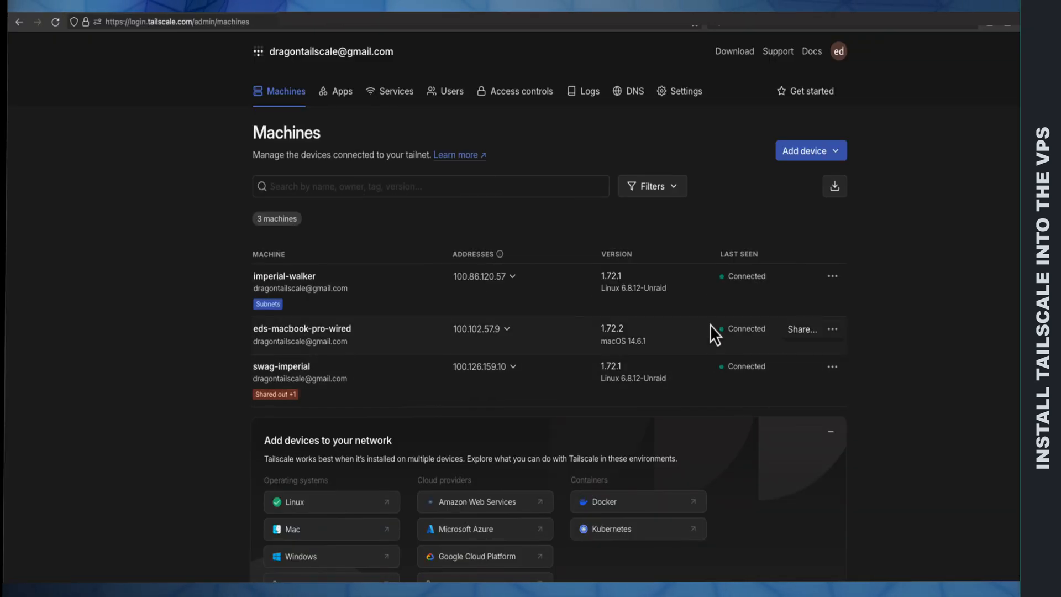
pyautogui.click(740, 57)
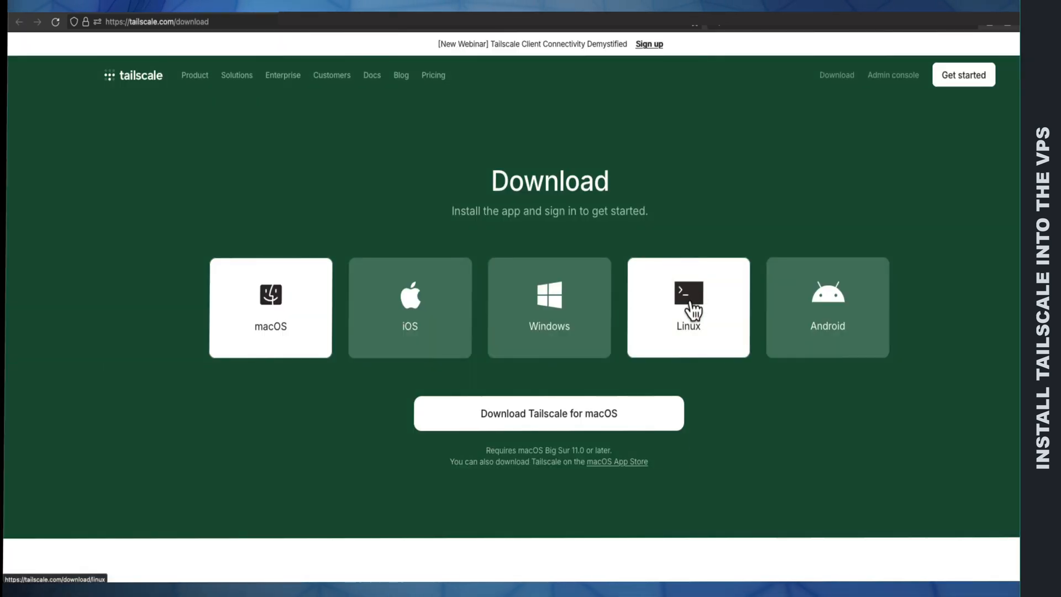
pyautogui.click(694, 307)
pyautogui.click(676, 440)
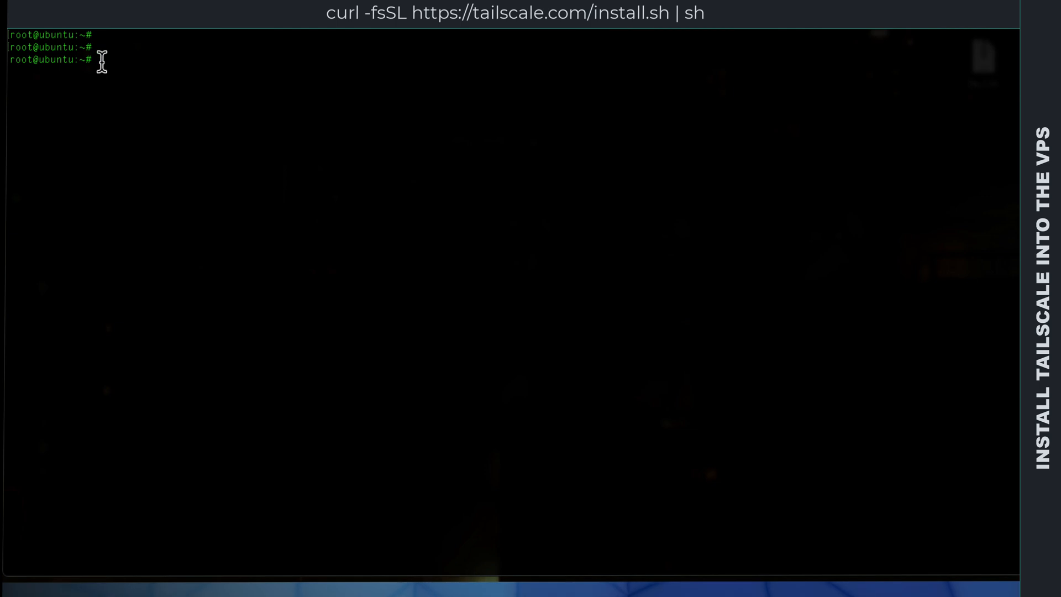
pyautogui.rightClick(102, 63)
pyautogui.click(151, 103)
pyautogui.press('Return')
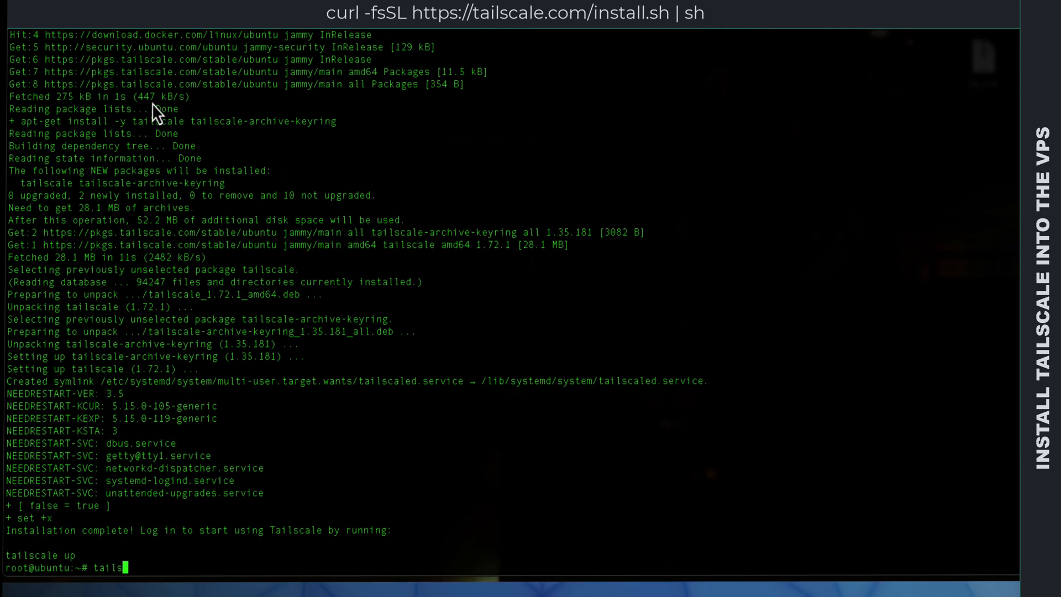
# Step: Run tailscale up on the VPS to request a login link
pyautogui.write('tailscle u')
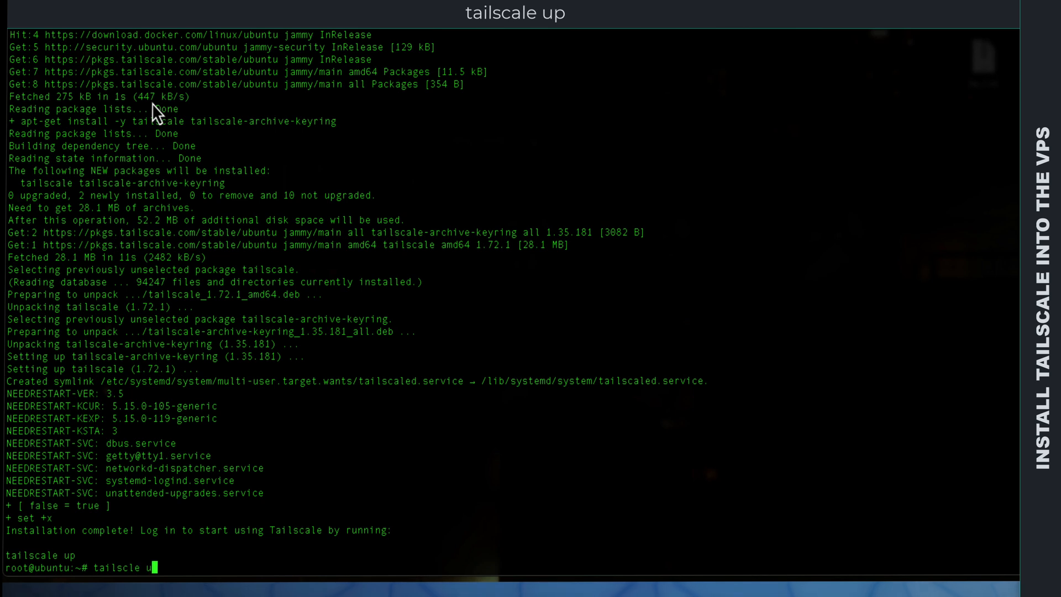
pyautogui.write('p')
pyautogui.press('Return')
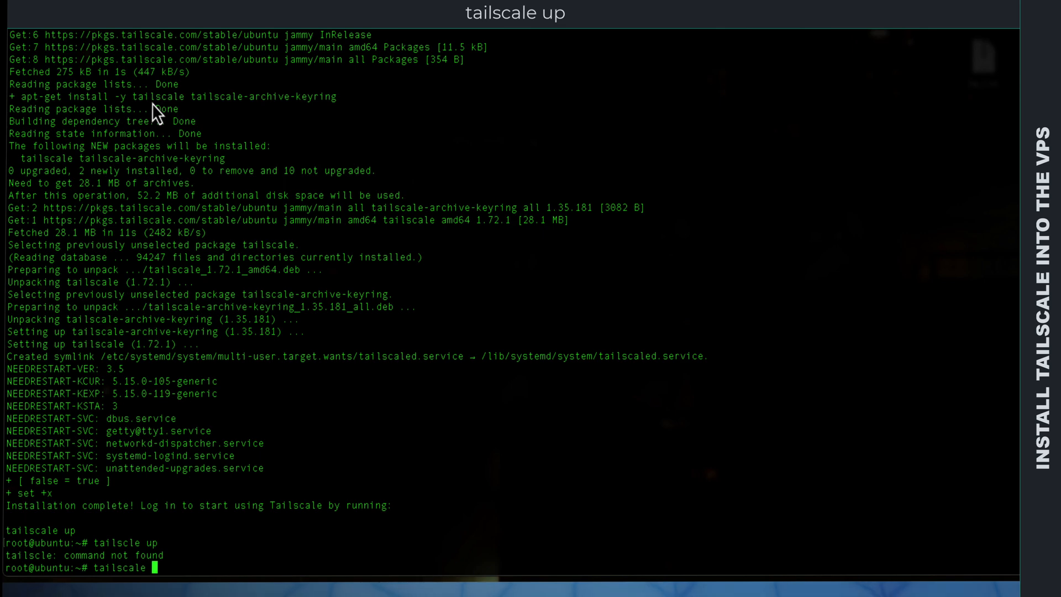
pyautogui.press('Return')
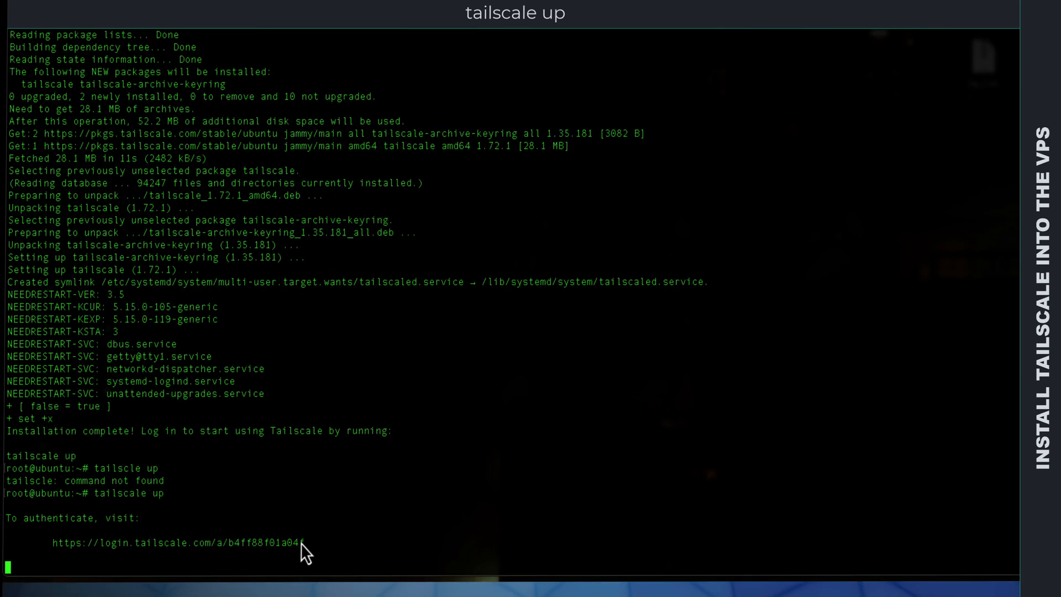
# Step: Copy the Tailscale authentication link from the terminal and open it in the browser
pyautogui.moveTo(304, 544); pyautogui.dragTo(53, 544)
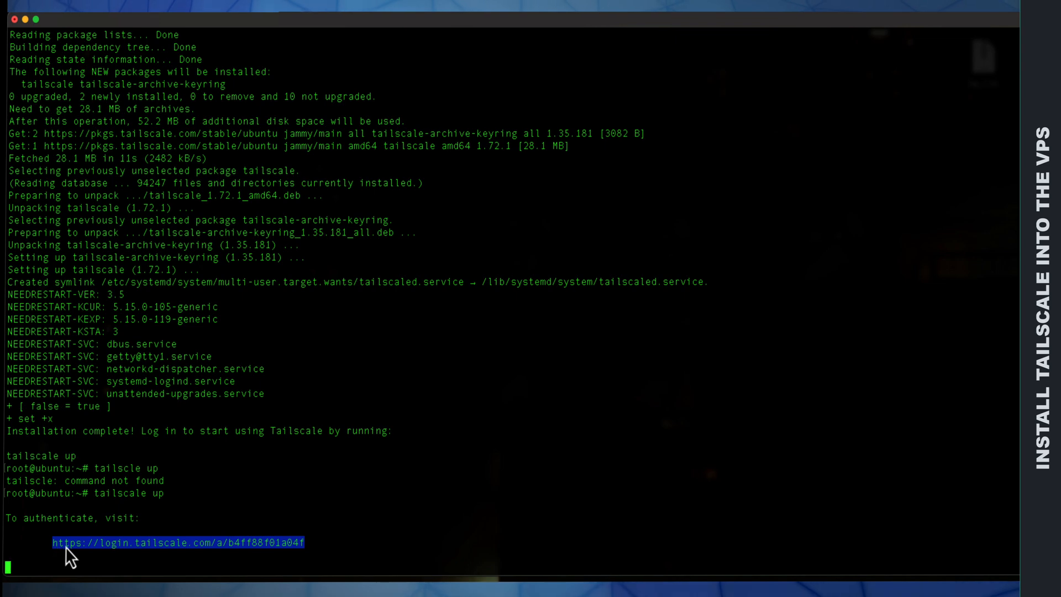
pyautogui.rightClick(65, 546)
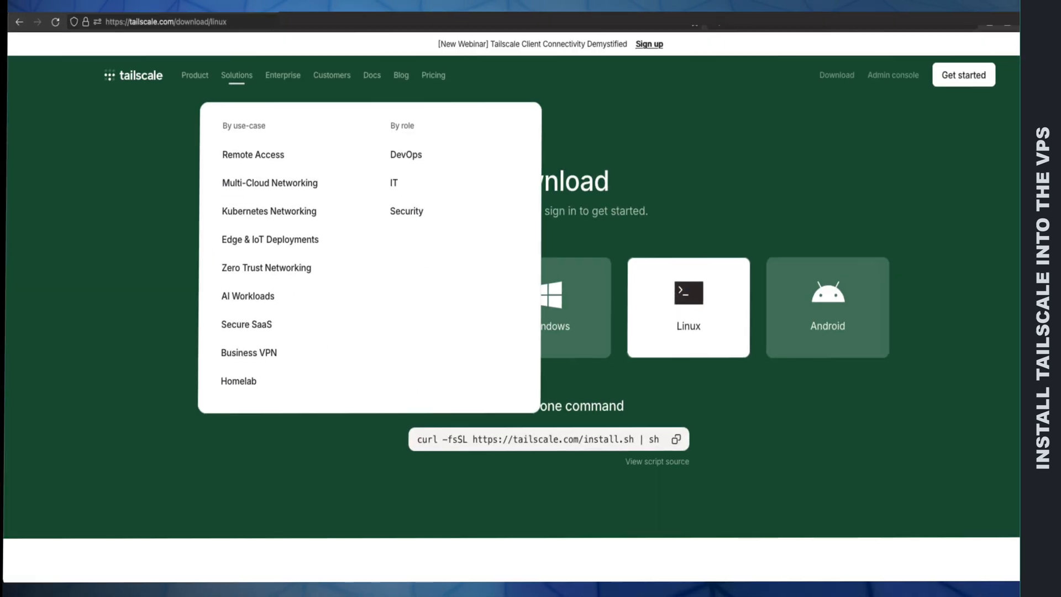
pyautogui.rightClick(199, 27)
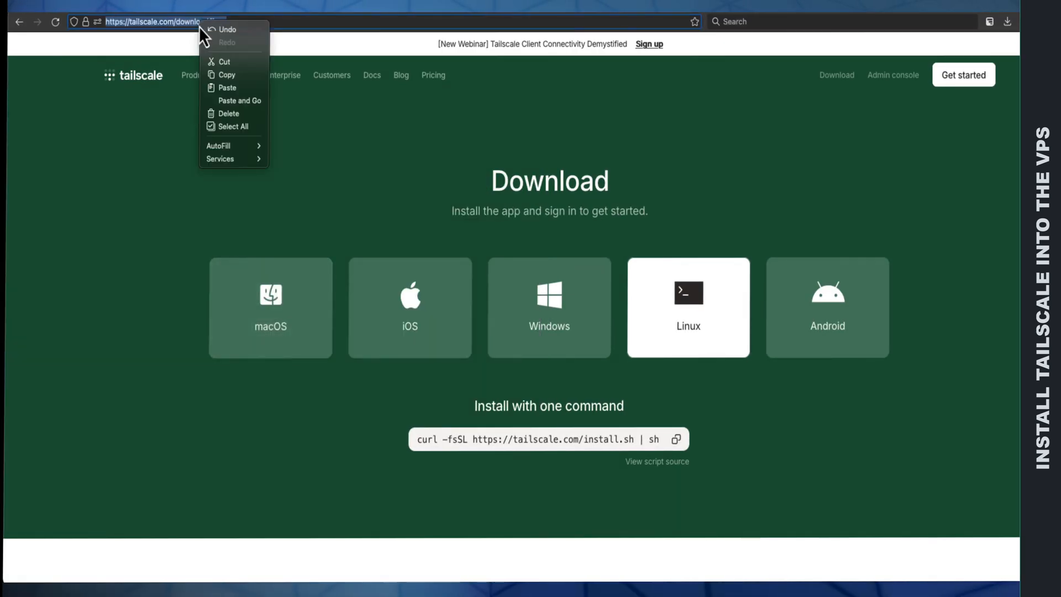
pyautogui.click(240, 100)
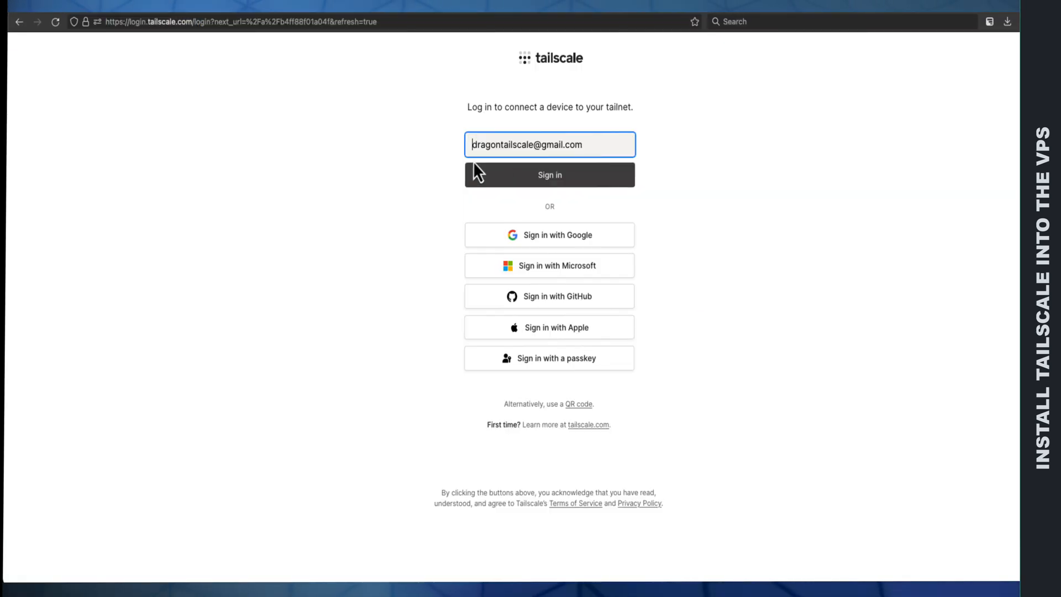
# Step: Sign in to Tailscale with the listed Google account and connect the ubuntu device to the tailnet
pyautogui.click(533, 182)
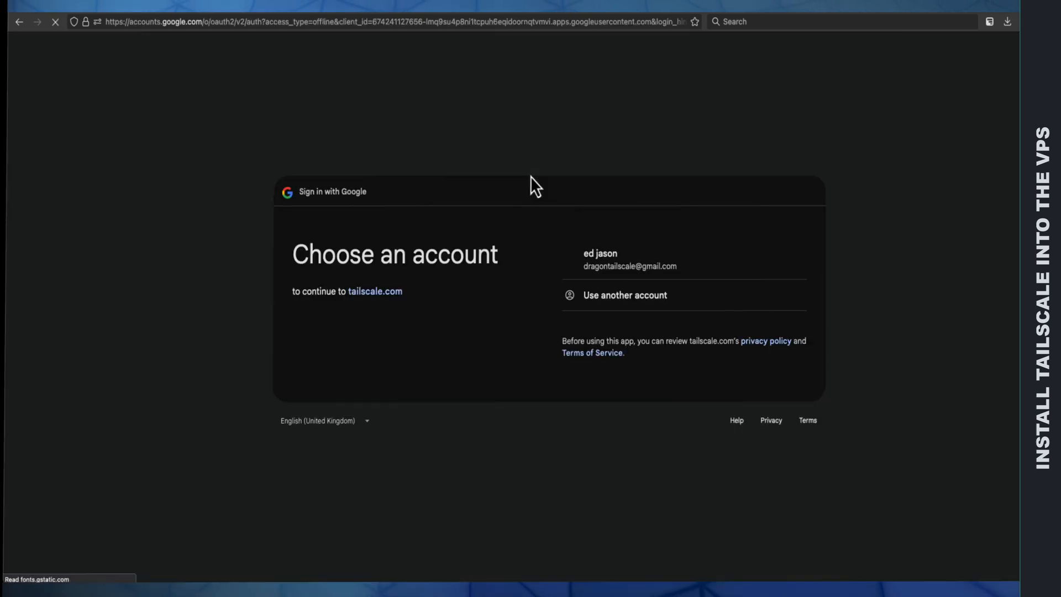
pyautogui.click(608, 268)
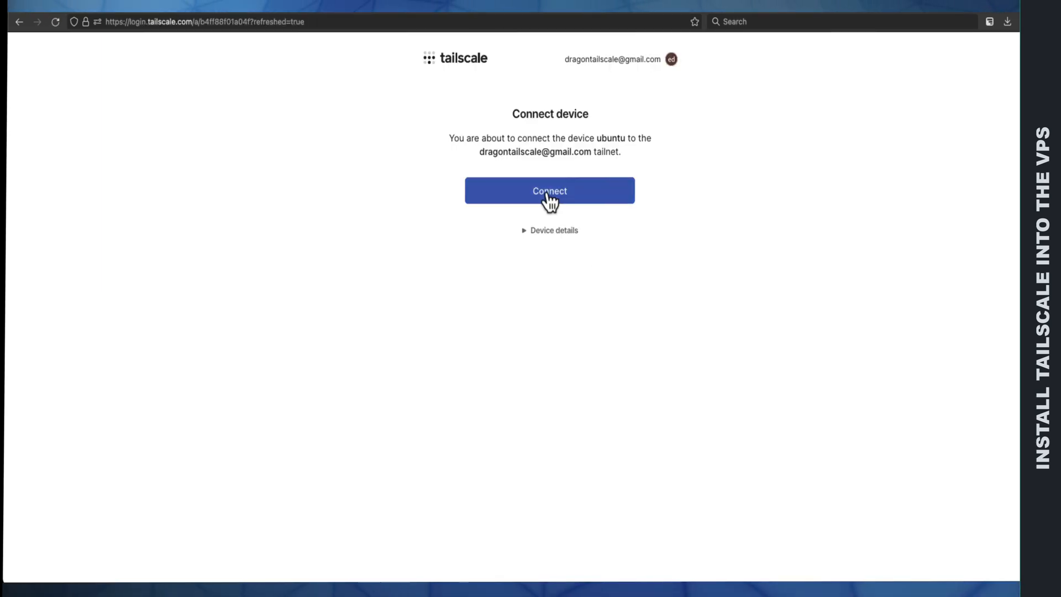
pyautogui.click(548, 199)
# Step: Copy the ubuntu machine's Tailscale IP address 100.85.47.51 and open it in the browser on port 9000
pyautogui.scroll(-1, 412, 237)
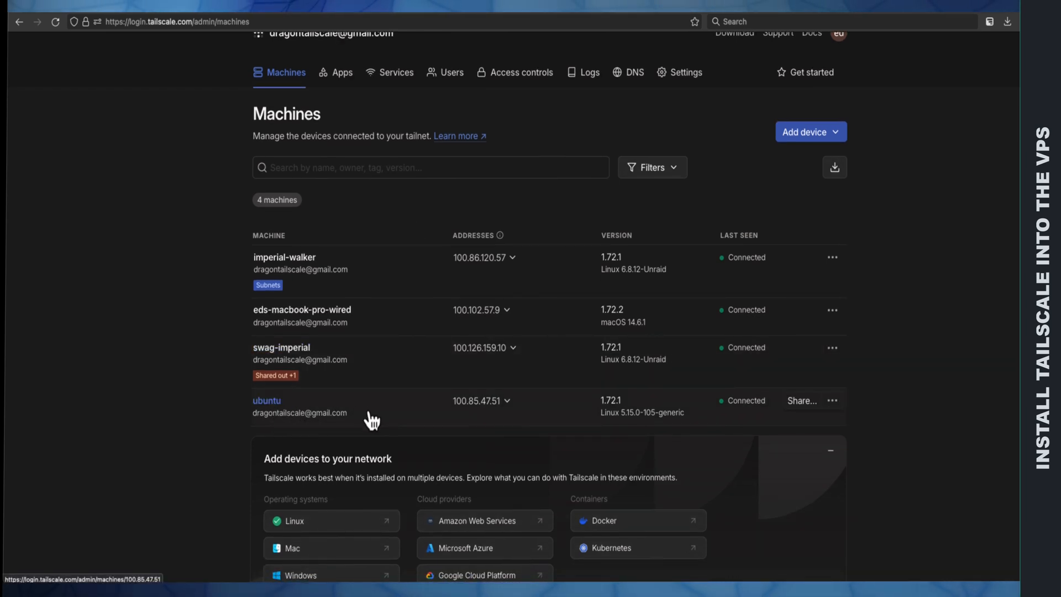
pyautogui.click(489, 406)
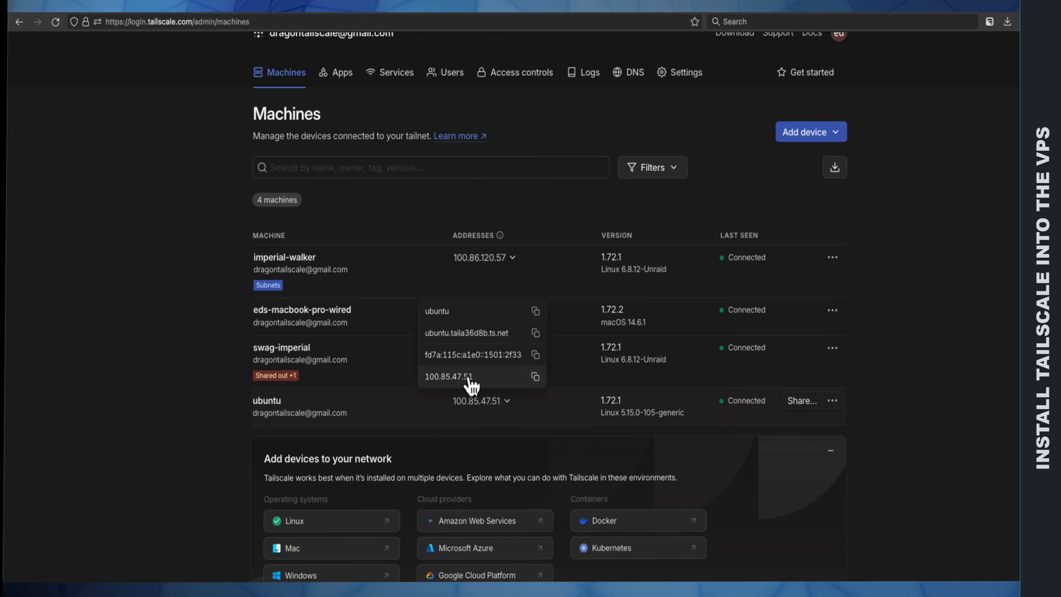
pyautogui.click(535, 377)
pyautogui.click(217, 22)
pyautogui.hotkey('ctrl', 'v')
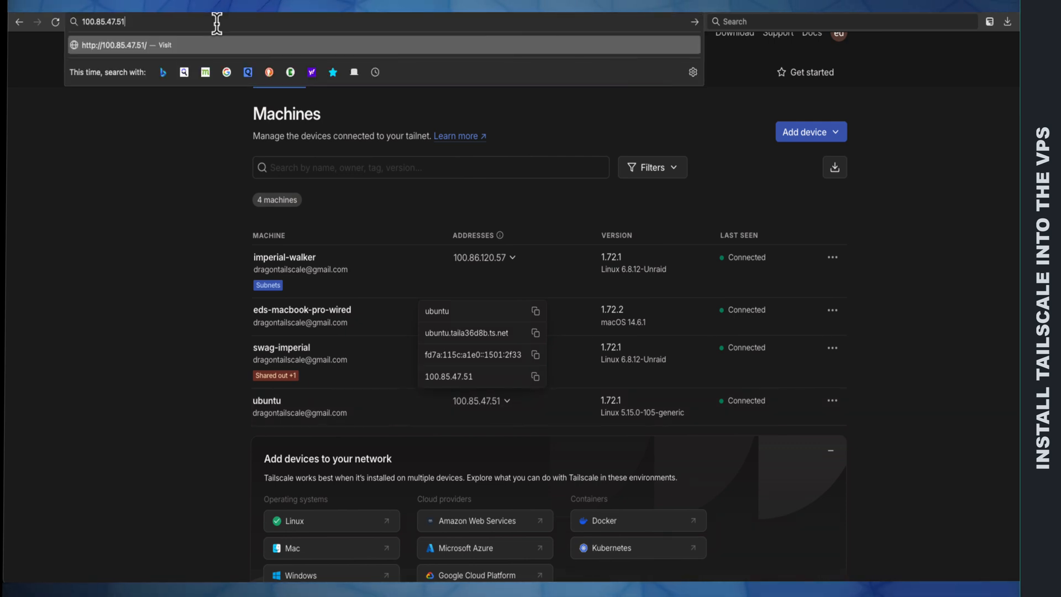
pyautogui.write(':')
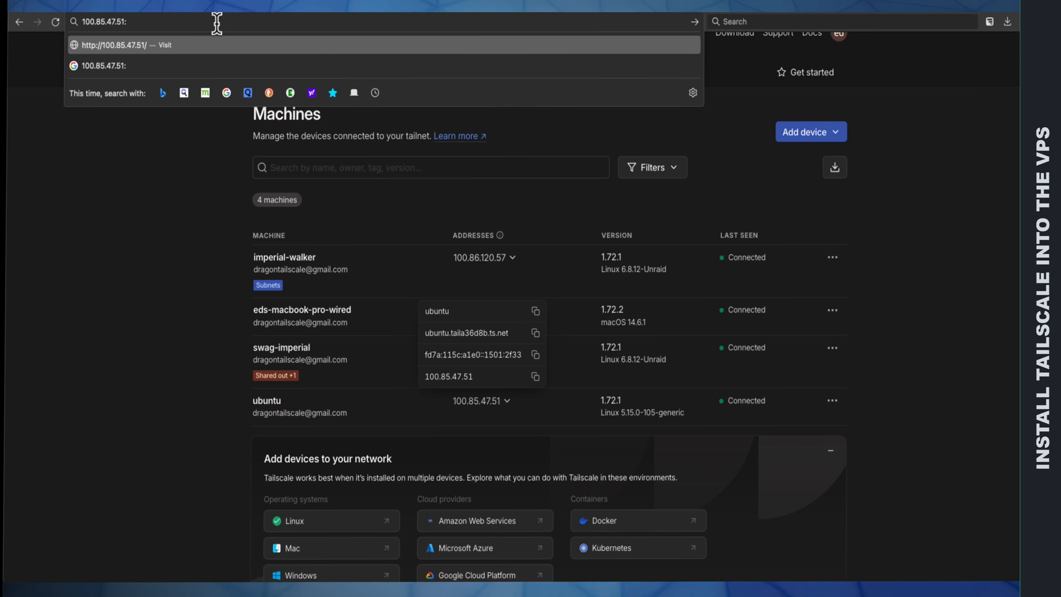
pyautogui.write('9000')
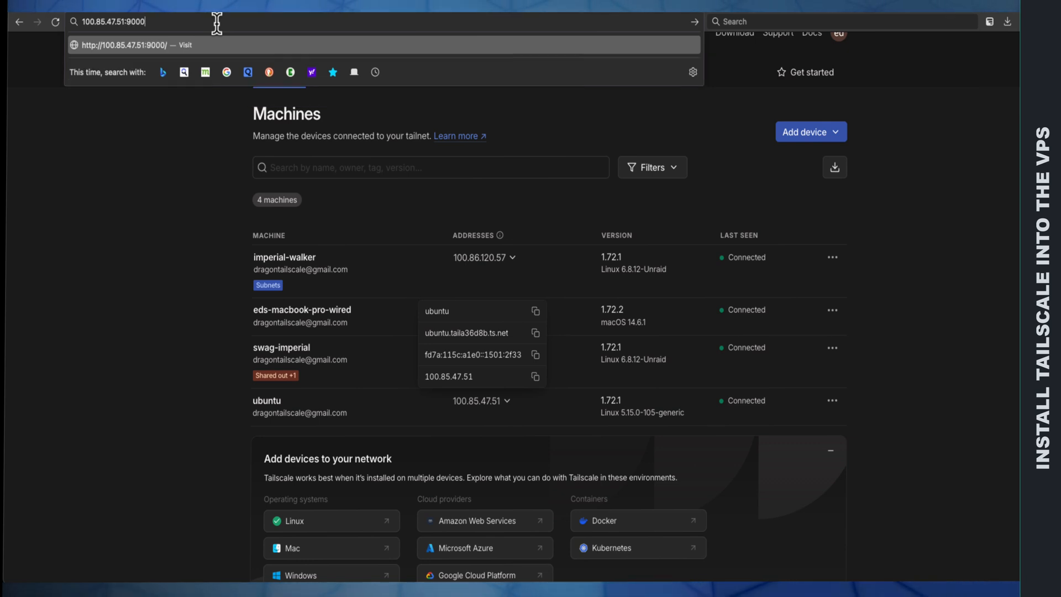
pyautogui.press('Return')
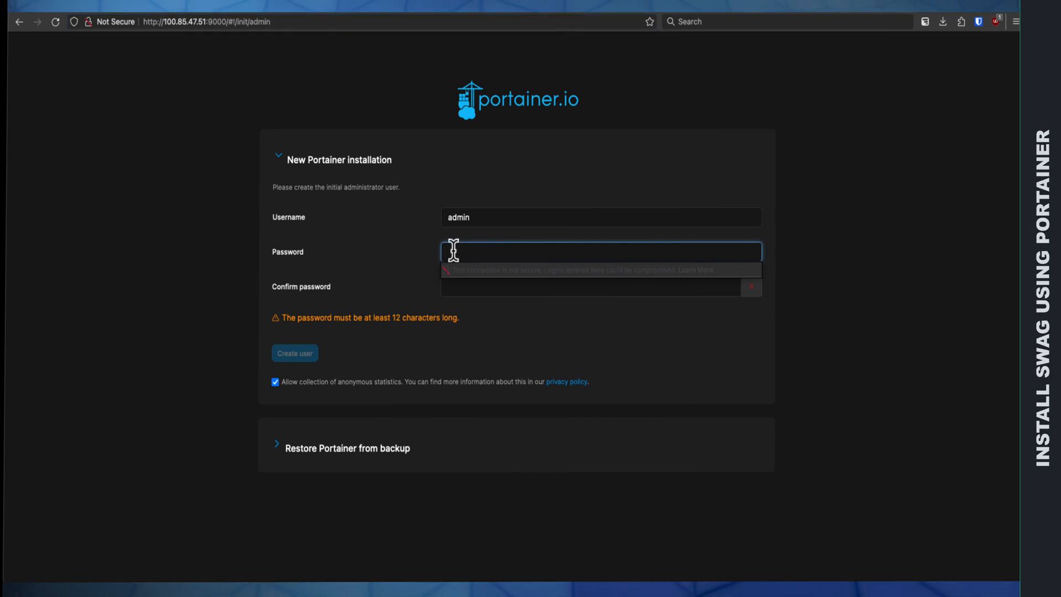
# Step: Enter and confirm the administrator password for the admin account, and create the initial Portainer user
pyautogui.write('•••••••')
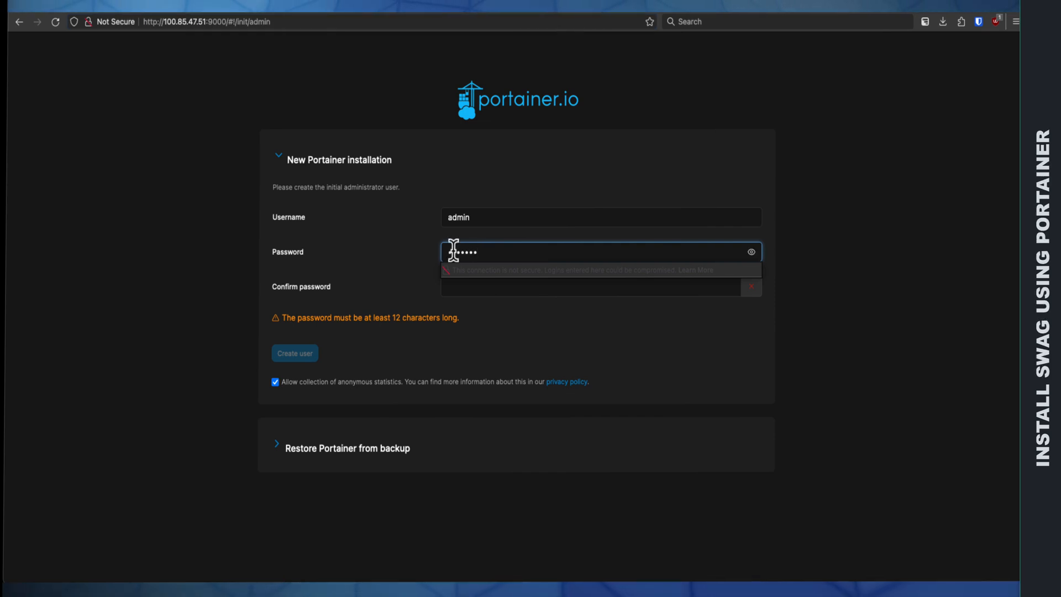
pyautogui.write('•••••')
pyautogui.click(471, 288)
pyautogui.write('••')
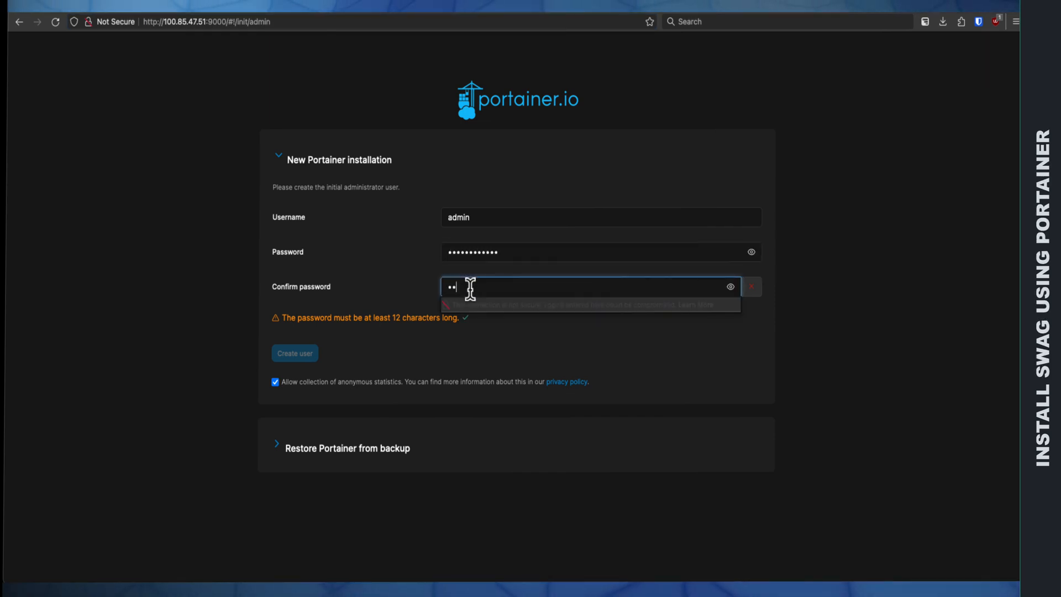
pyautogui.write('••••••••••')
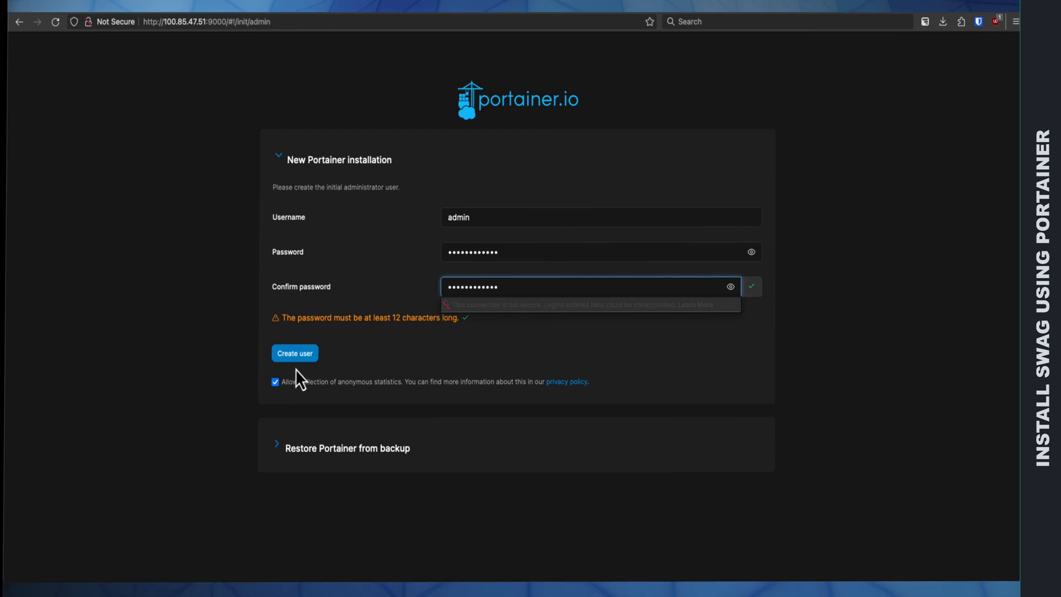
pyautogui.click(298, 356)
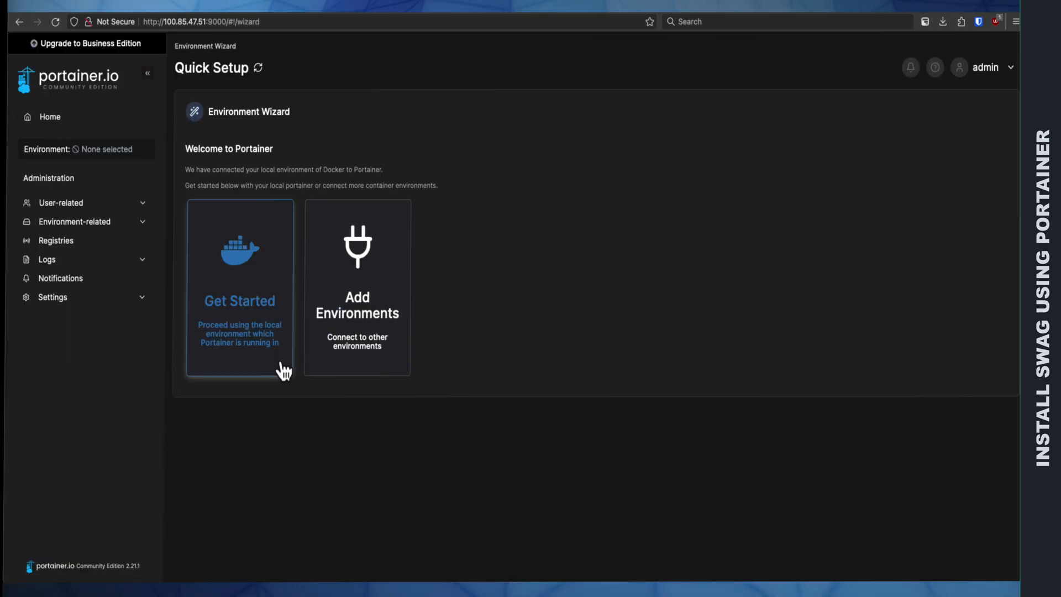
# Step: Get started with the local Docker environment and view its image list and container list
pyautogui.click(233, 303)
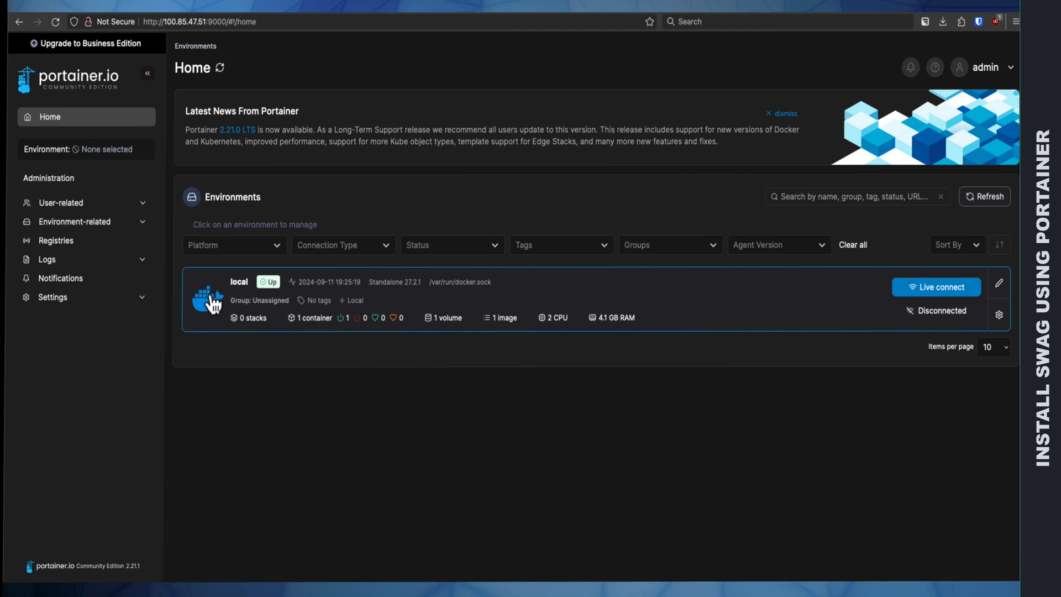
pyautogui.click(213, 303)
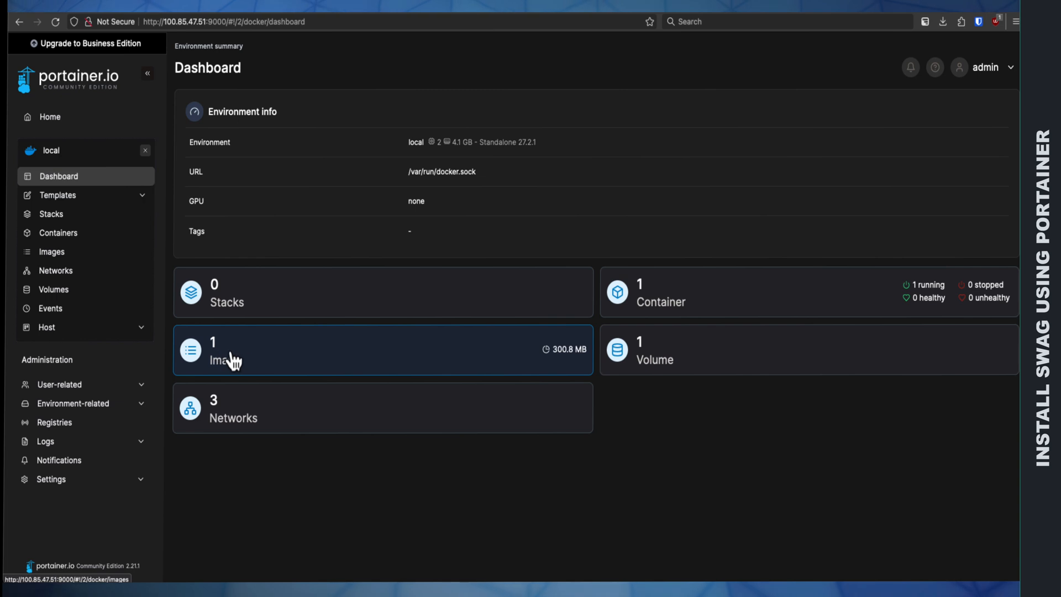
pyautogui.click(258, 367)
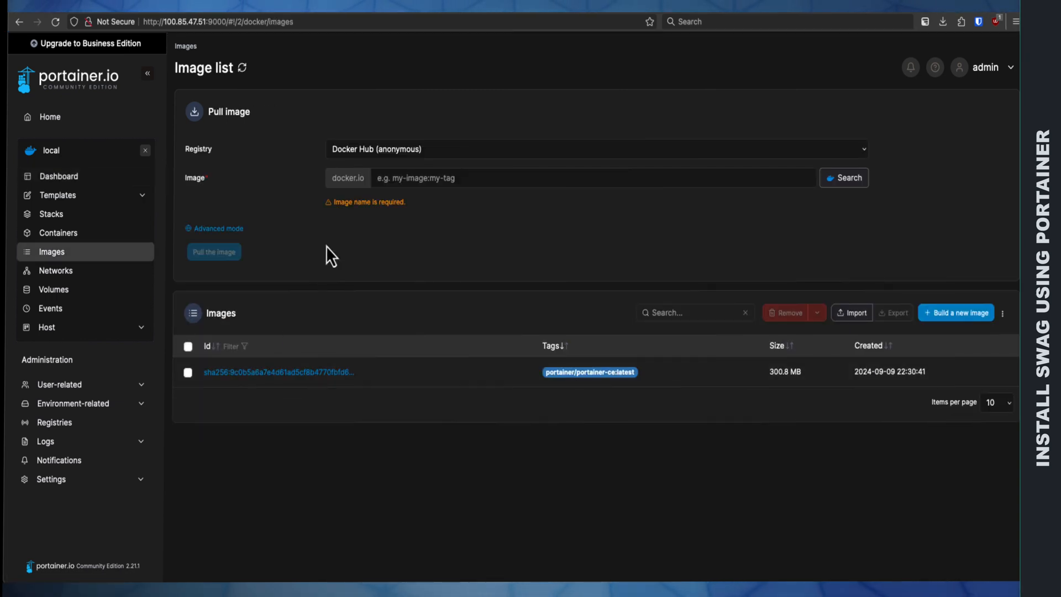
pyautogui.click(76, 234)
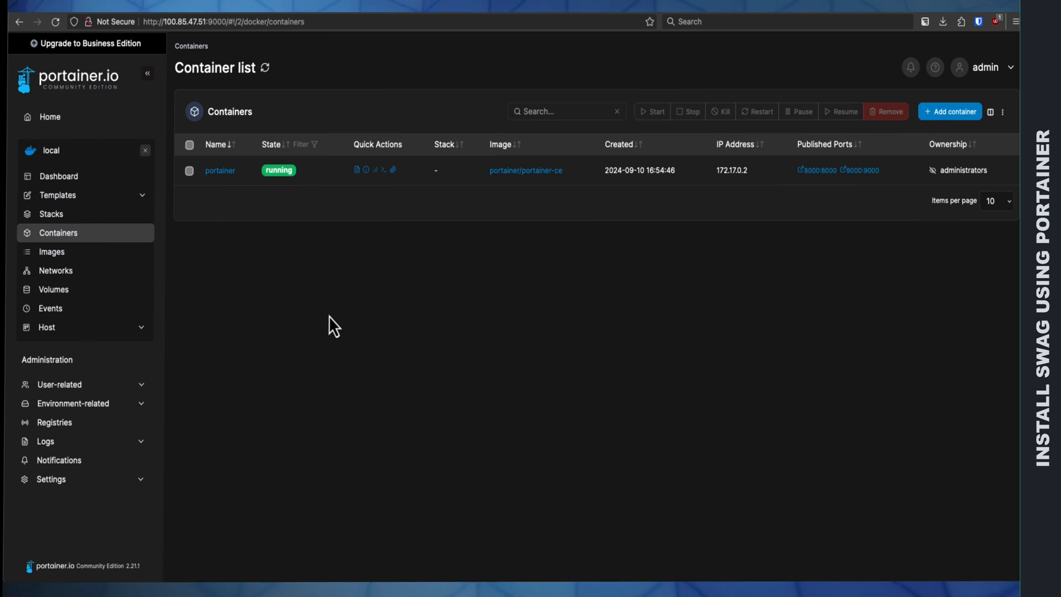
pyautogui.click(55, 479)
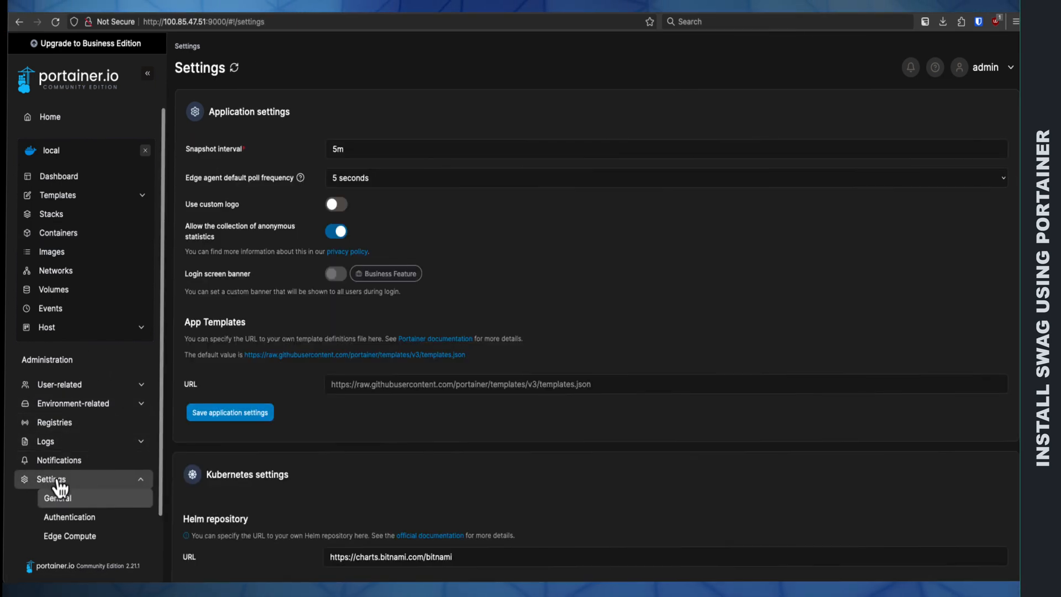
pyautogui.click(599, 384)
pyautogui.rightClick(333, 388)
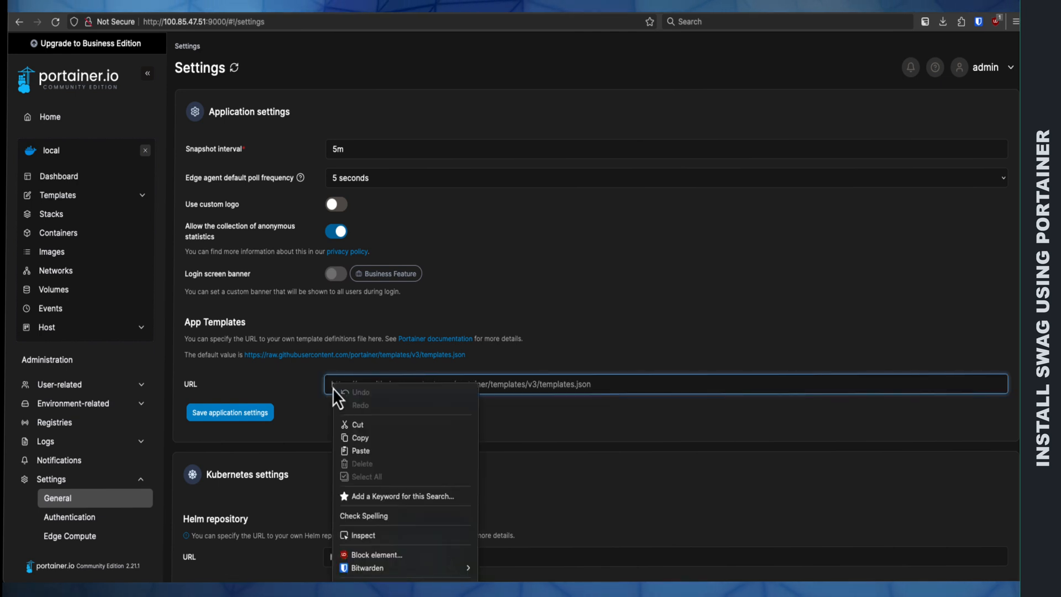
pyautogui.click(360, 450)
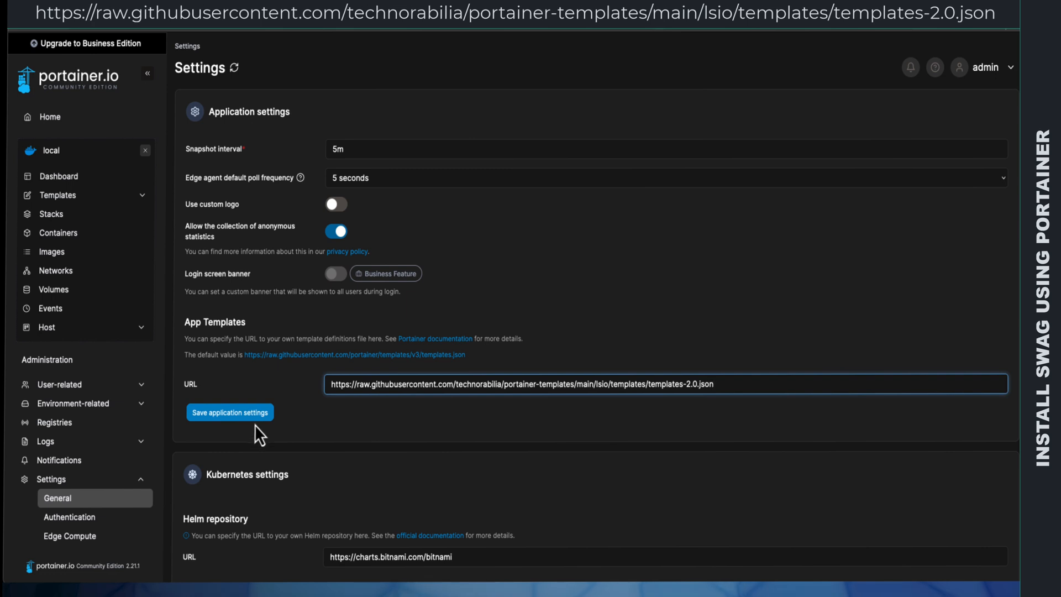
pyautogui.click(239, 422)
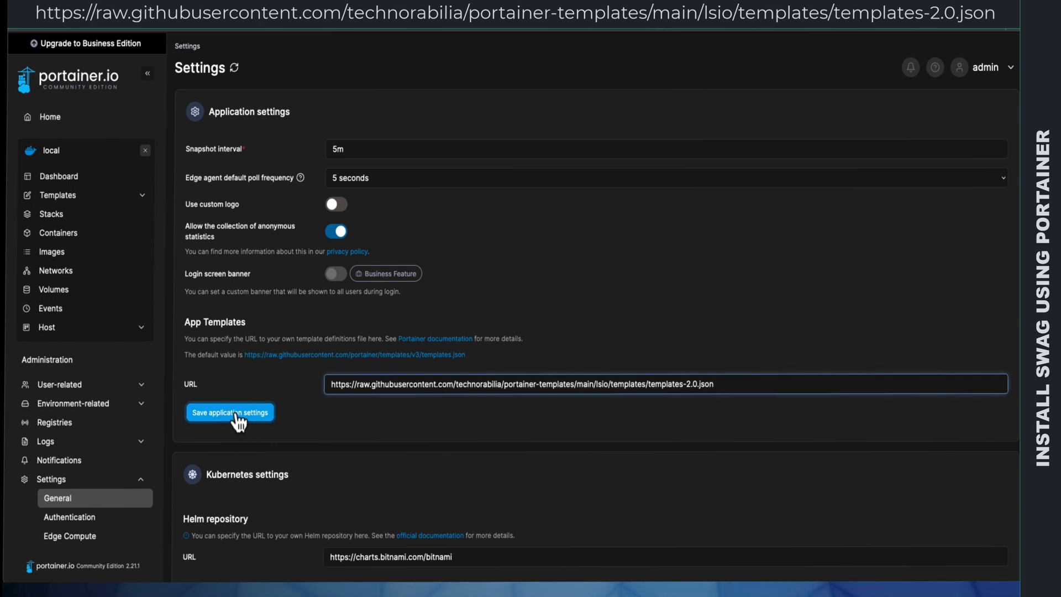
# Step: Search the application templates for swag and open the Swag template's configuration
pyautogui.click(77, 200)
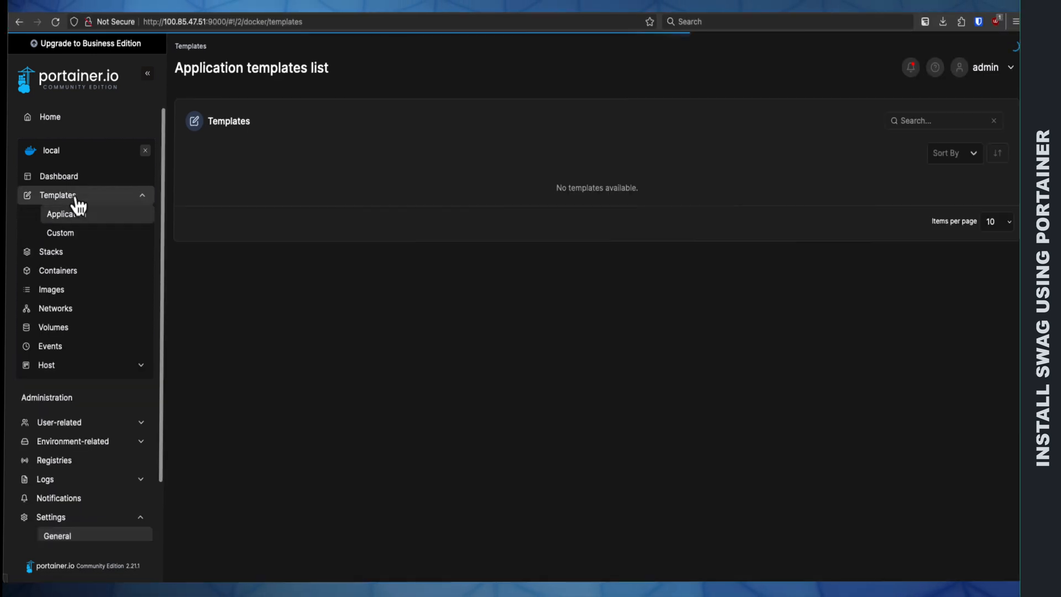
pyautogui.scroll(-2, 333, 258)
pyautogui.scroll(-3, 333, 257)
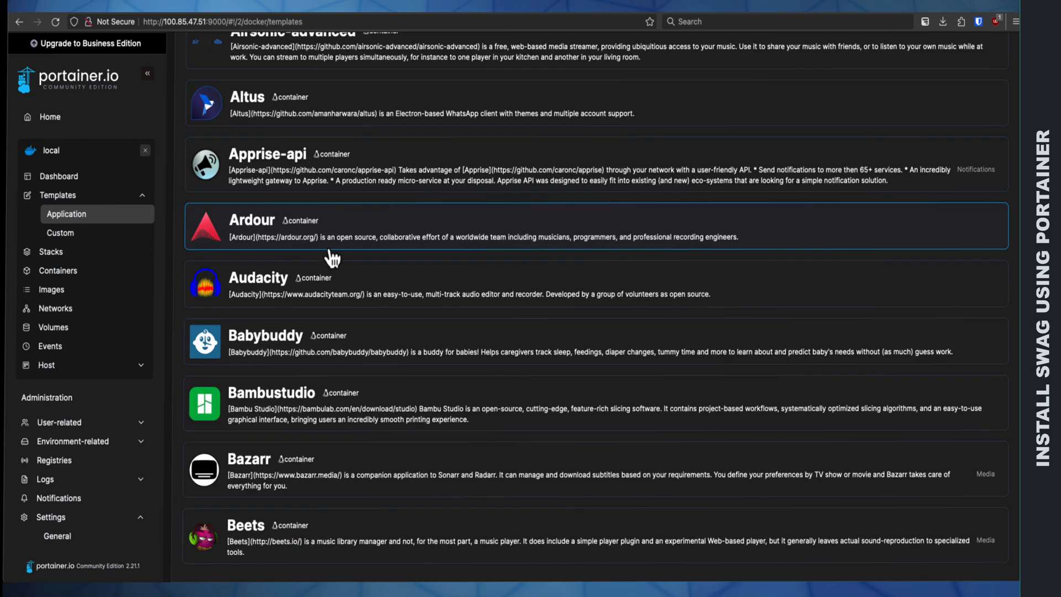
pyautogui.scroll(5, 332, 256)
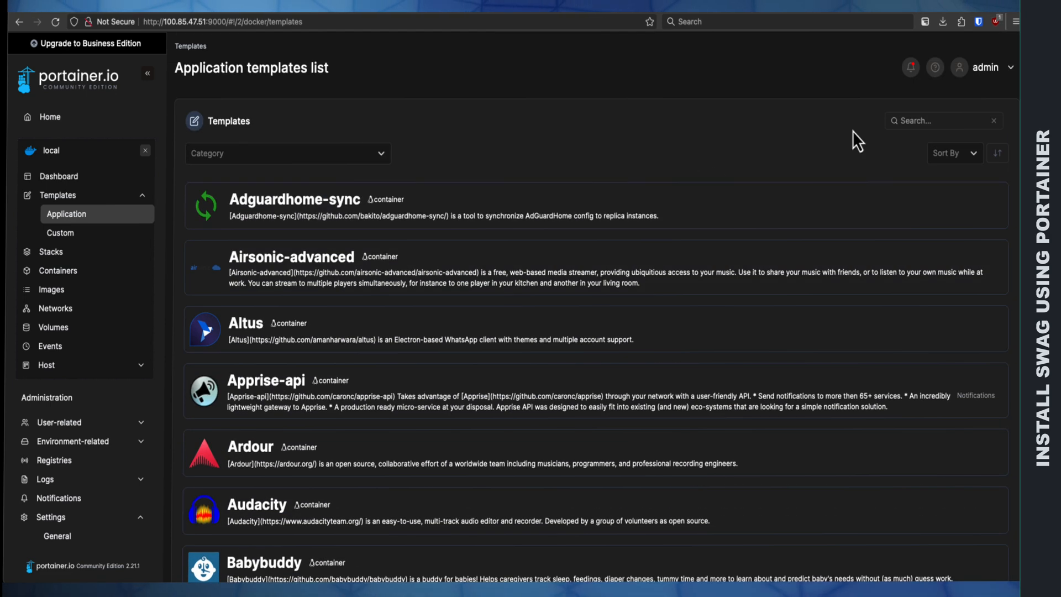
pyautogui.click(918, 122)
pyautogui.write('swag')
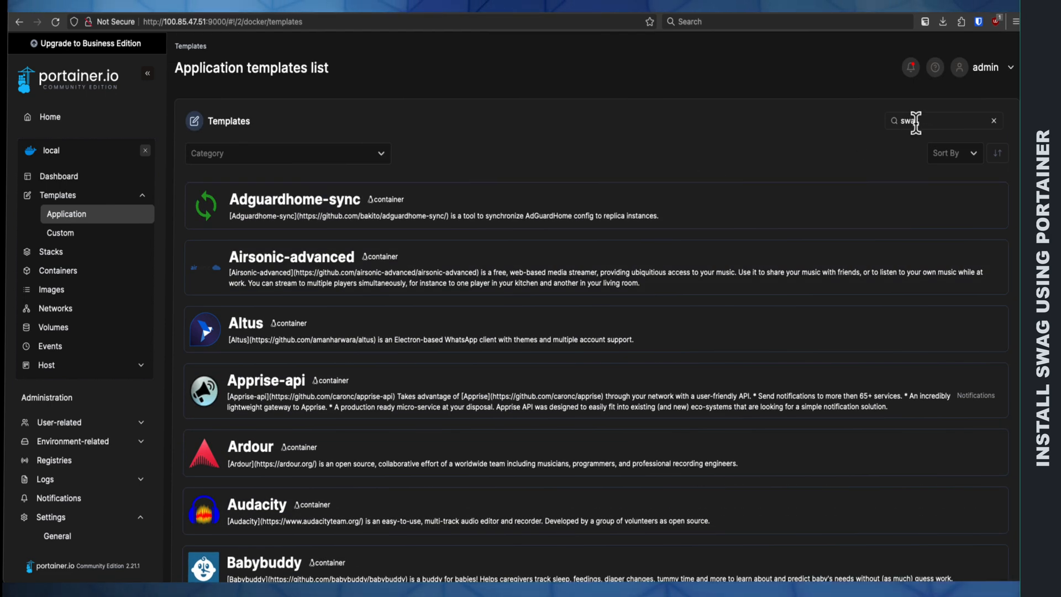
pyautogui.click(246, 204)
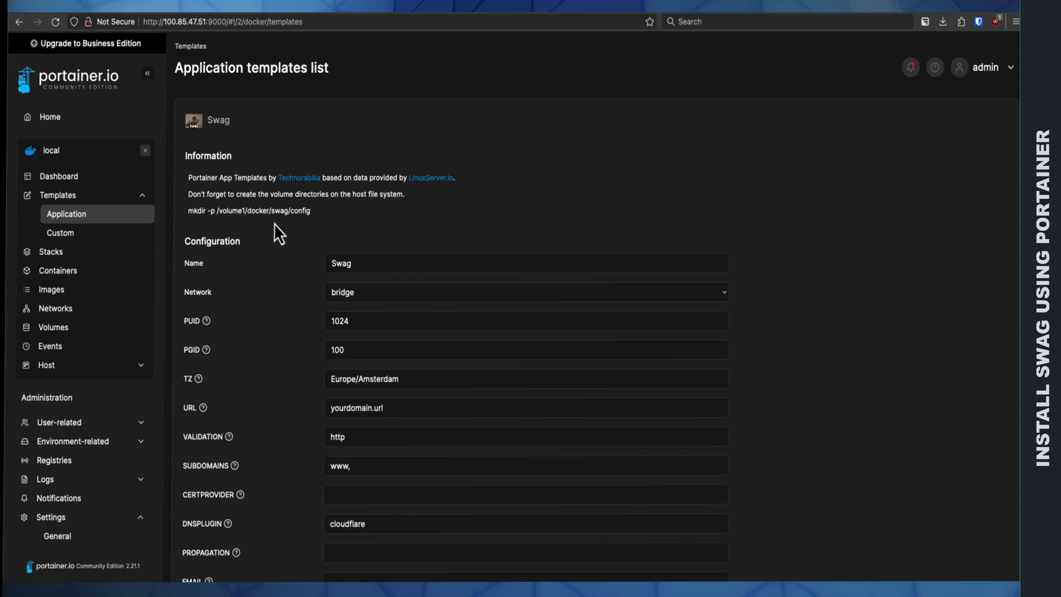
pyautogui.scroll(-3, 274, 223)
pyautogui.scroll(-1, 273, 224)
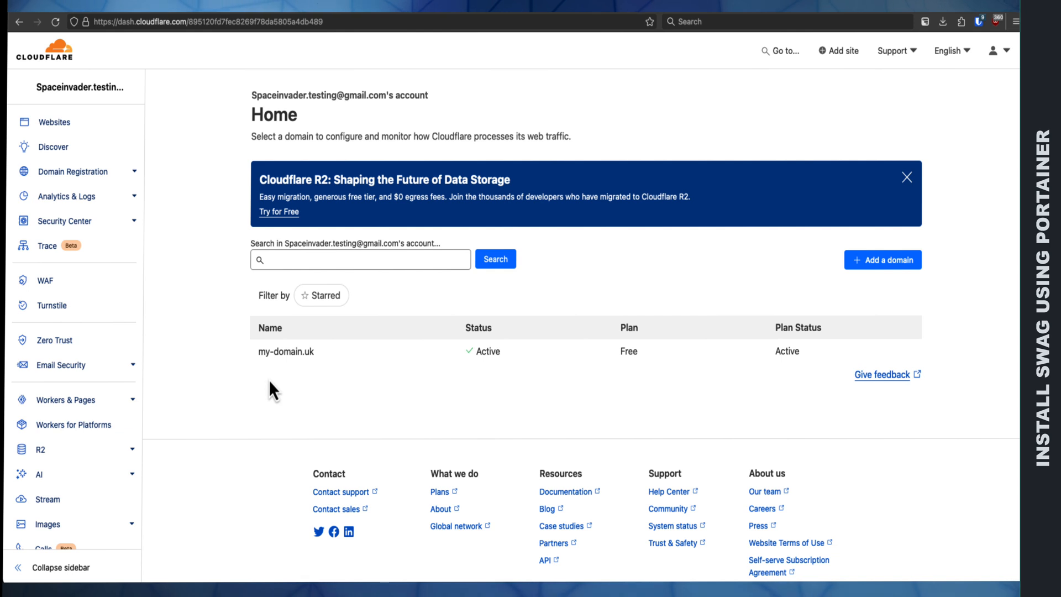
# Step: Copy the domain name my-domain.uk from its Cloudflare overview and set it as the Swag template's URL in Portainer
pyautogui.click(291, 358)
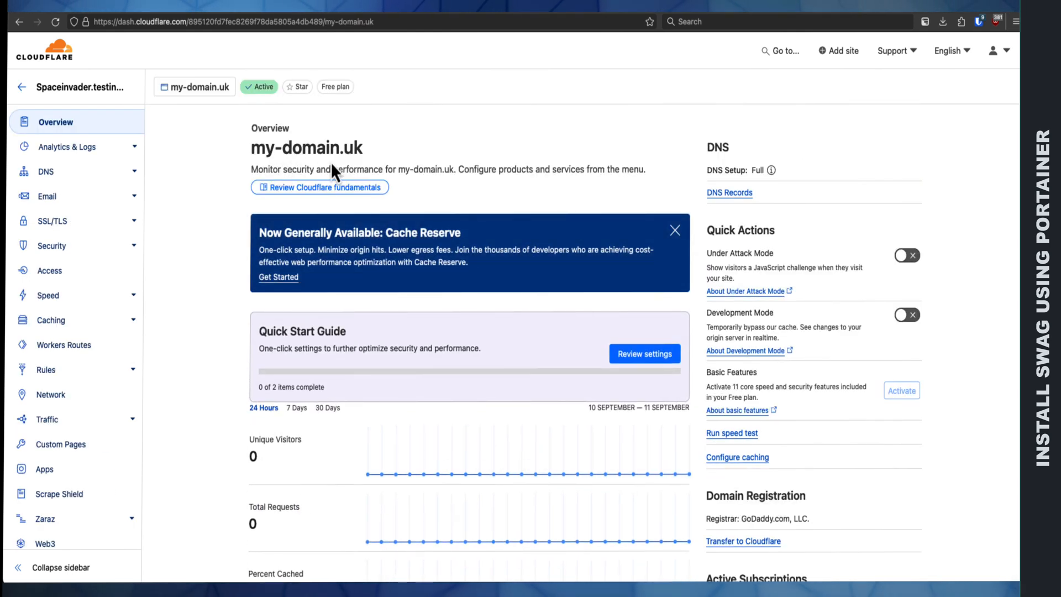
pyautogui.moveTo(364, 148); pyautogui.dragTo(253, 149)
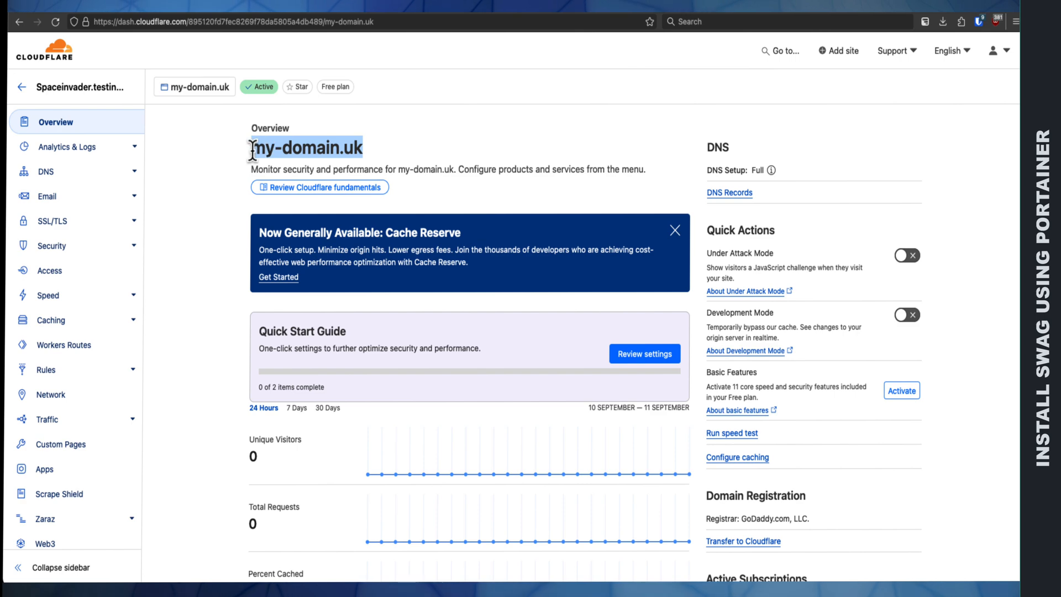
pyautogui.rightClick(259, 148)
pyautogui.click(293, 273)
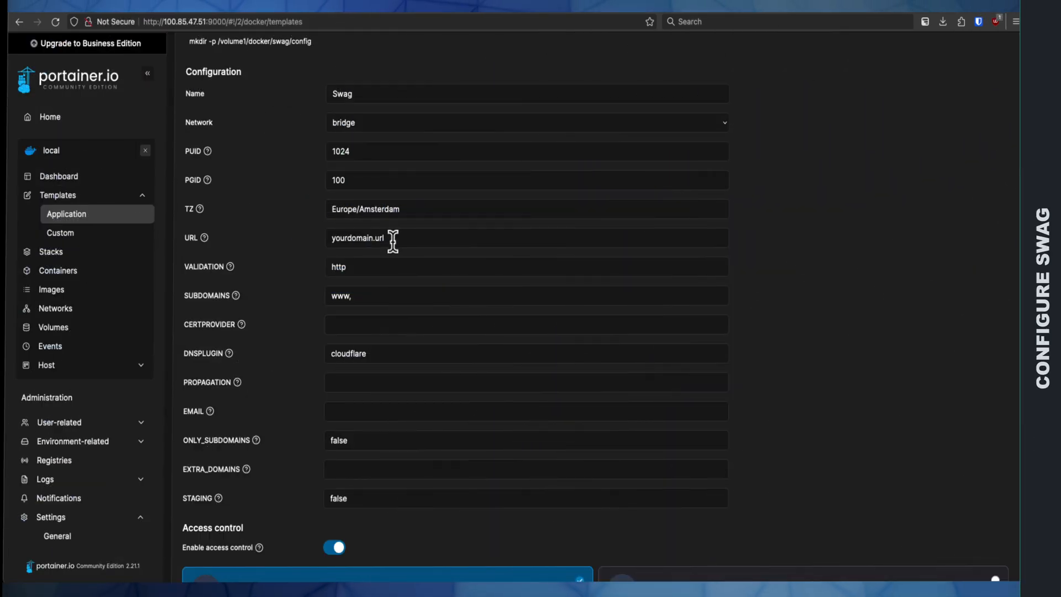
pyautogui.moveTo(395, 240); pyautogui.dragTo(323, 240)
pyautogui.press('BackSpace')
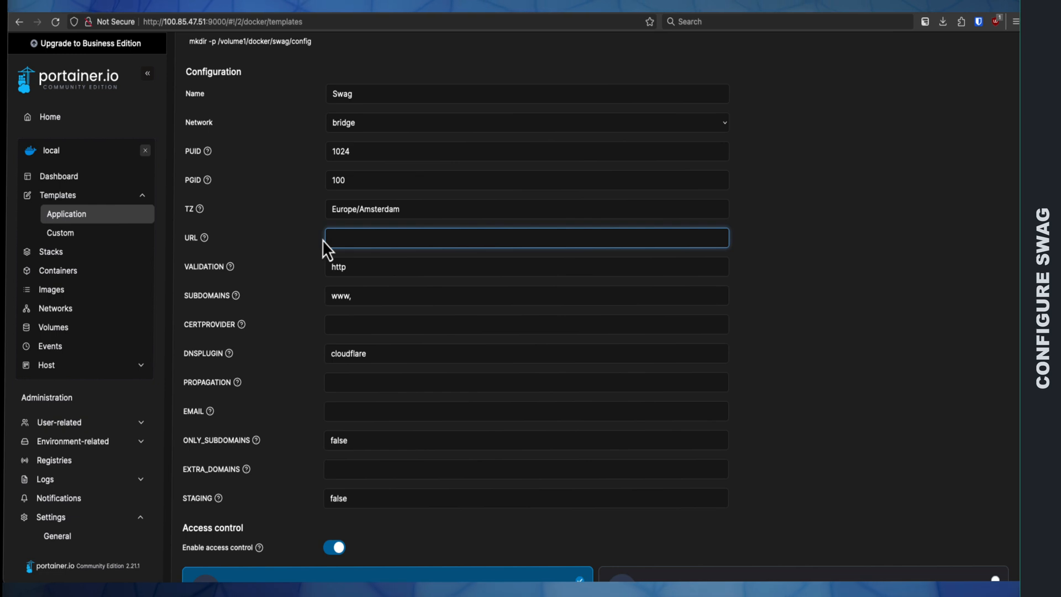
pyautogui.hotkey('ctrl', 'v')
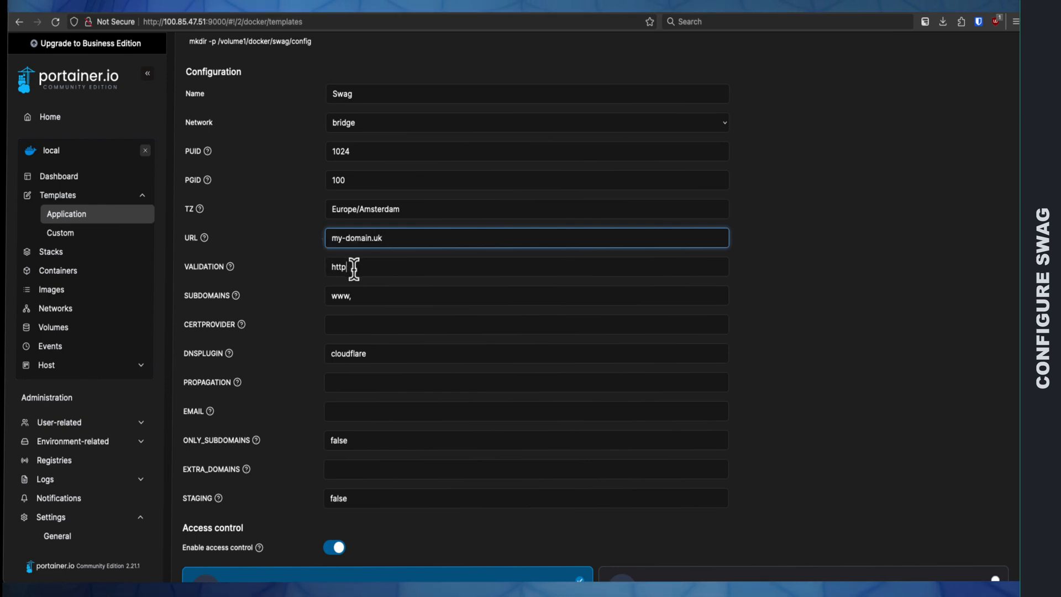
# Step: Set the Swag template's VALIDATION to dns and SUBDOMAINS to wildcard
pyautogui.moveTo(353, 267); pyautogui.dragTo(319, 268)
pyautogui.write('dns')
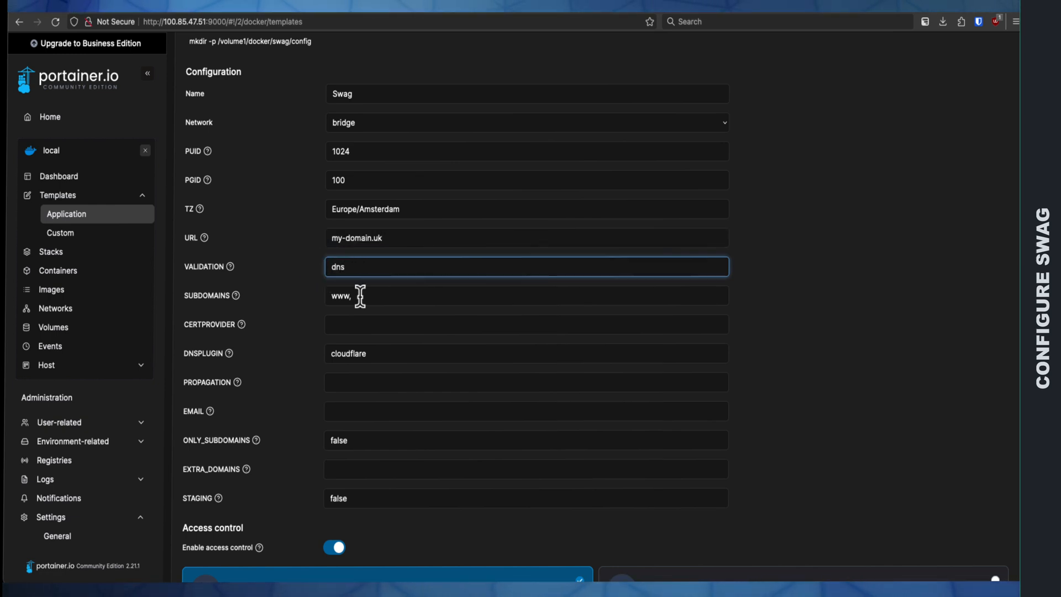
pyautogui.moveTo(361, 295); pyautogui.dragTo(319, 297)
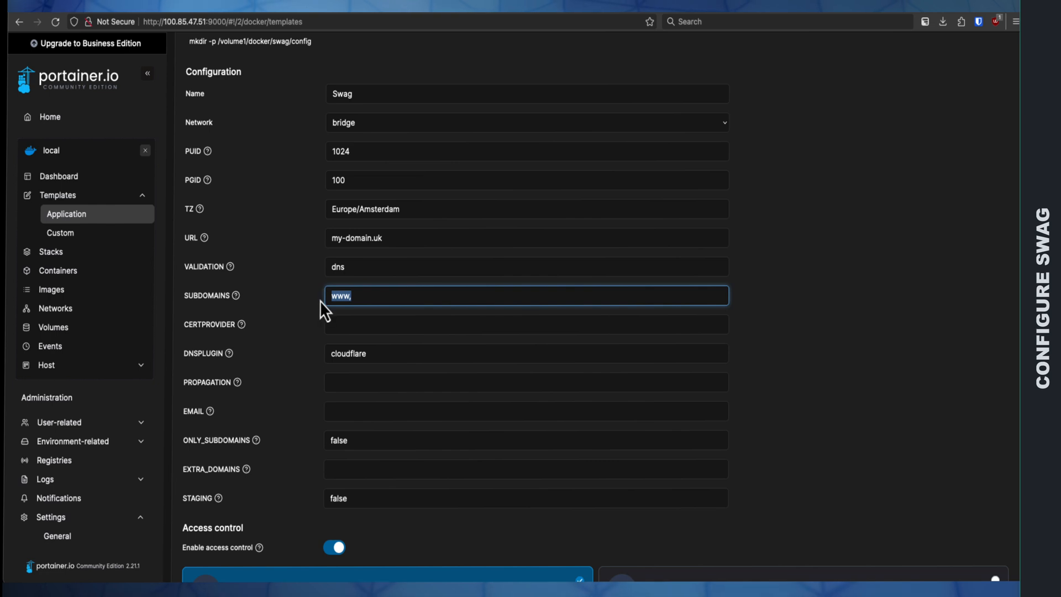
pyautogui.write('wildcard')
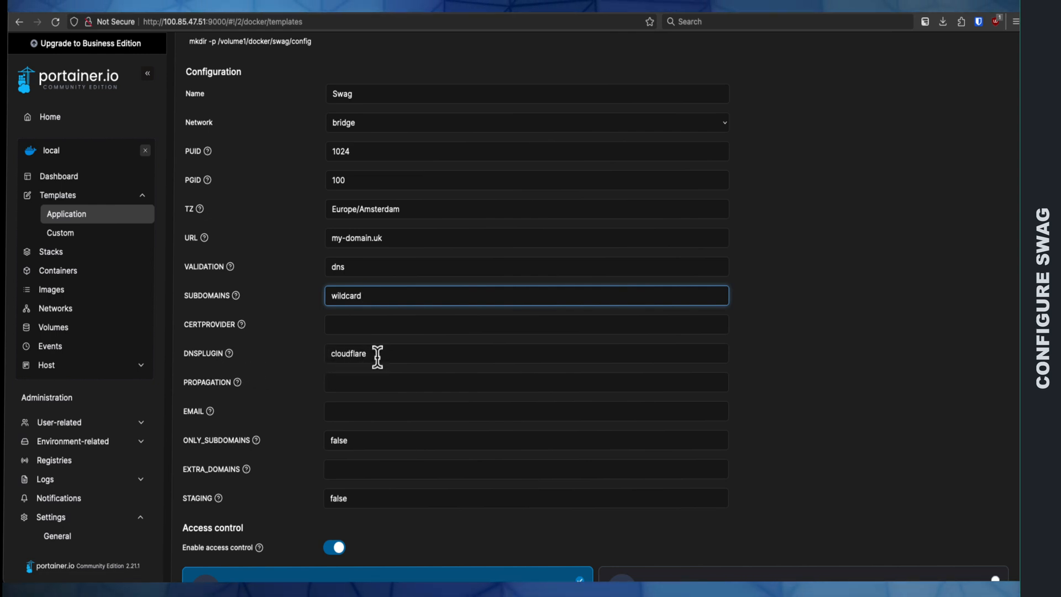
# Step: Fill in the Swag template's EMAIL setting with the contact email address
pyautogui.click(339, 412)
pyautogui.write('myema')
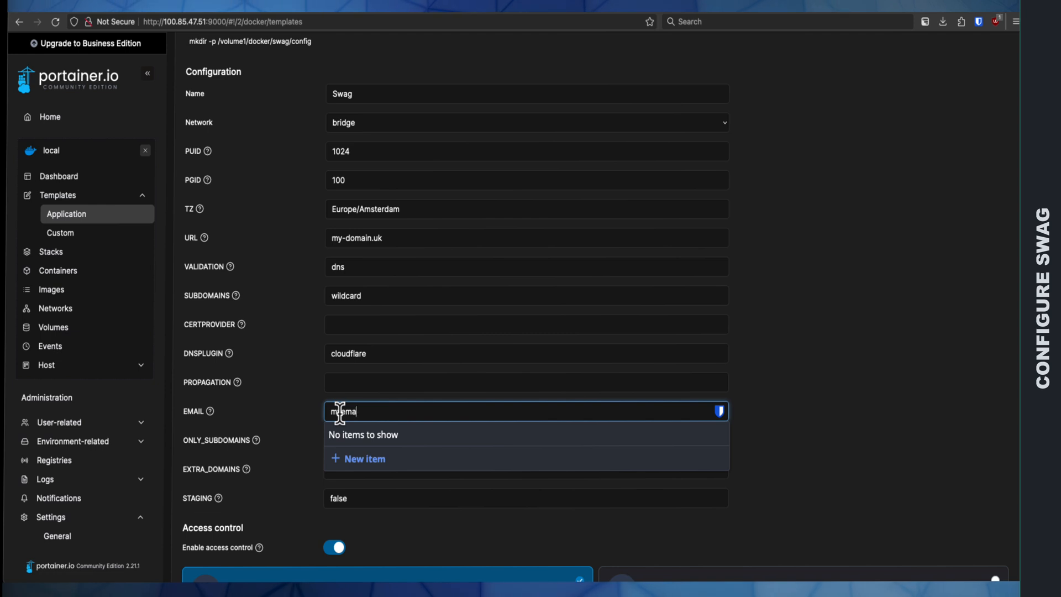
pyautogui.write('il.email.com')
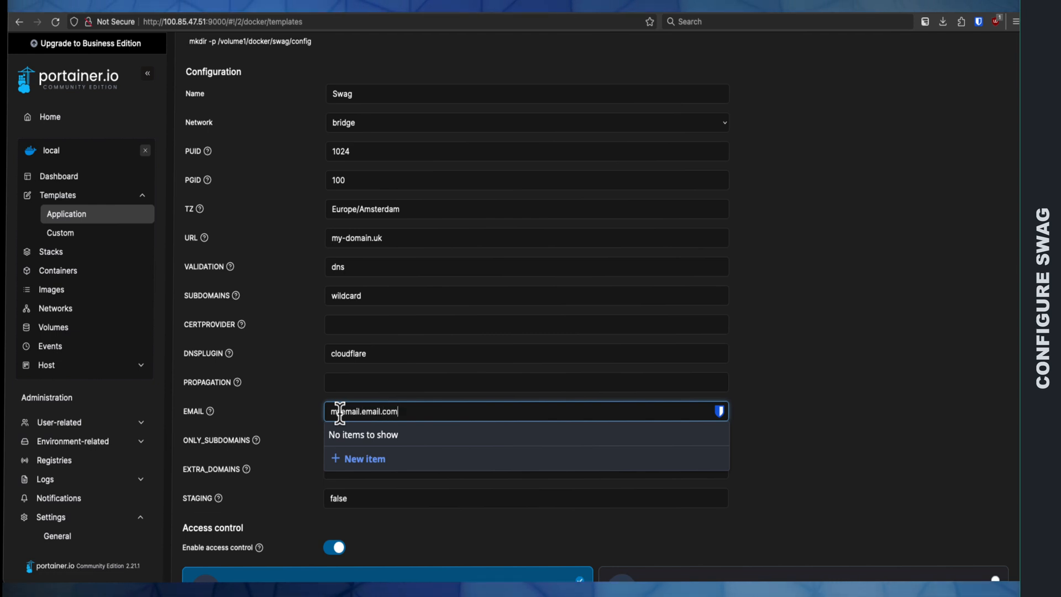
pyautogui.scroll(-1, 297, 390)
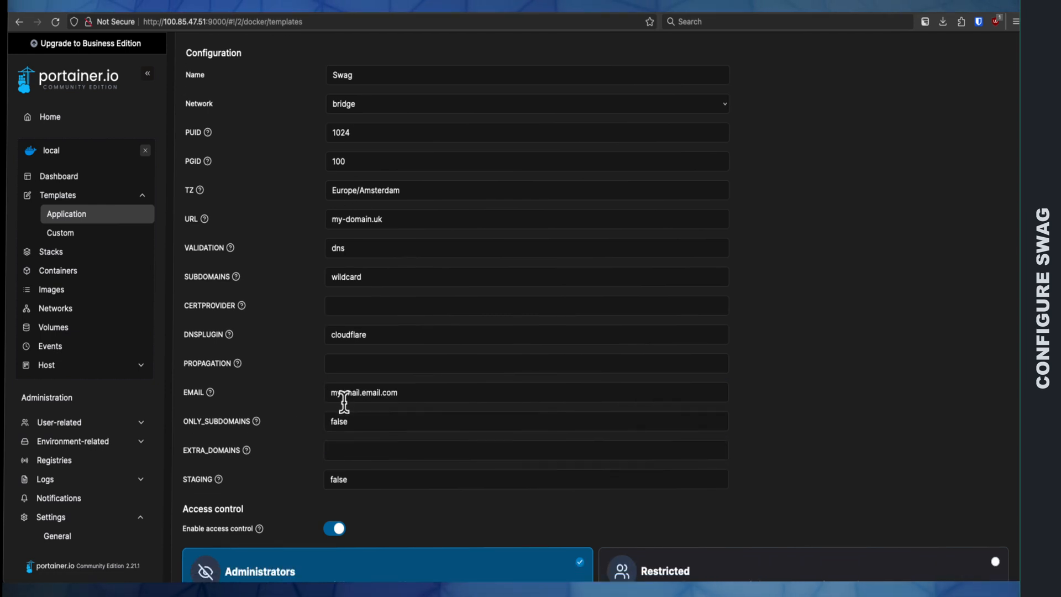
# Step: Deploy the Swag container from the configured template
pyautogui.scroll(-5, 337, 393)
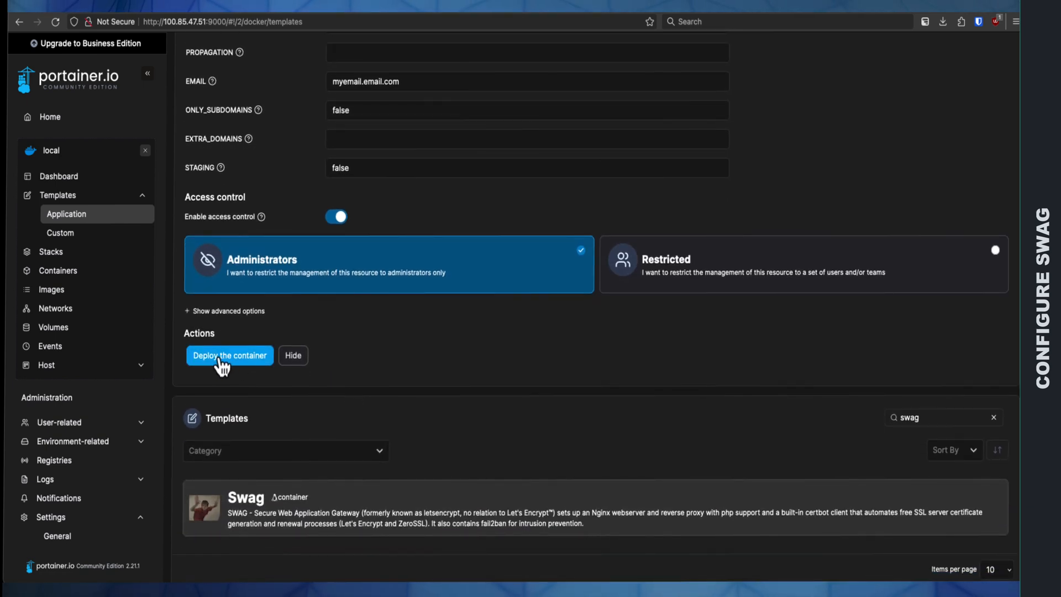
pyautogui.click(232, 358)
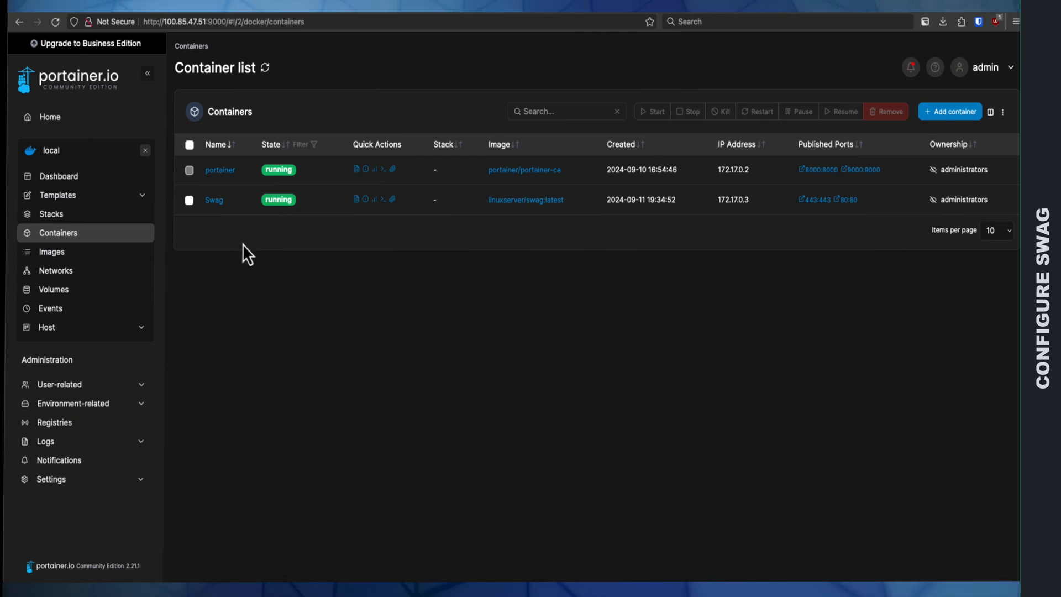
# Step: Open the Swag container for editing and copy the host path mapped to /config from its volume settings
pyautogui.click(217, 204)
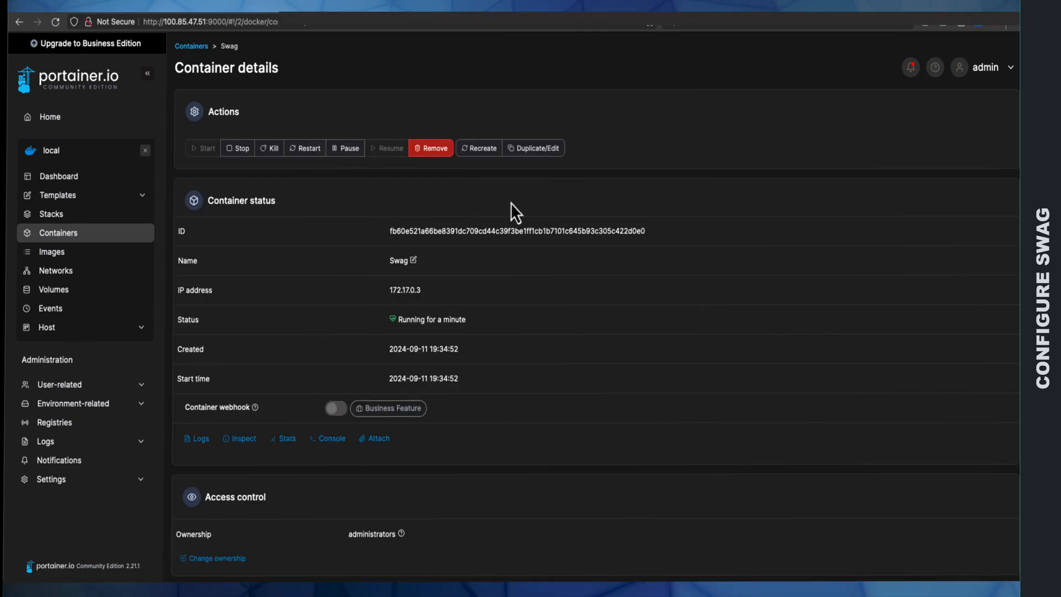
pyautogui.click(536, 157)
pyautogui.scroll(-2, 287, 310)
pyautogui.scroll(-5, 287, 313)
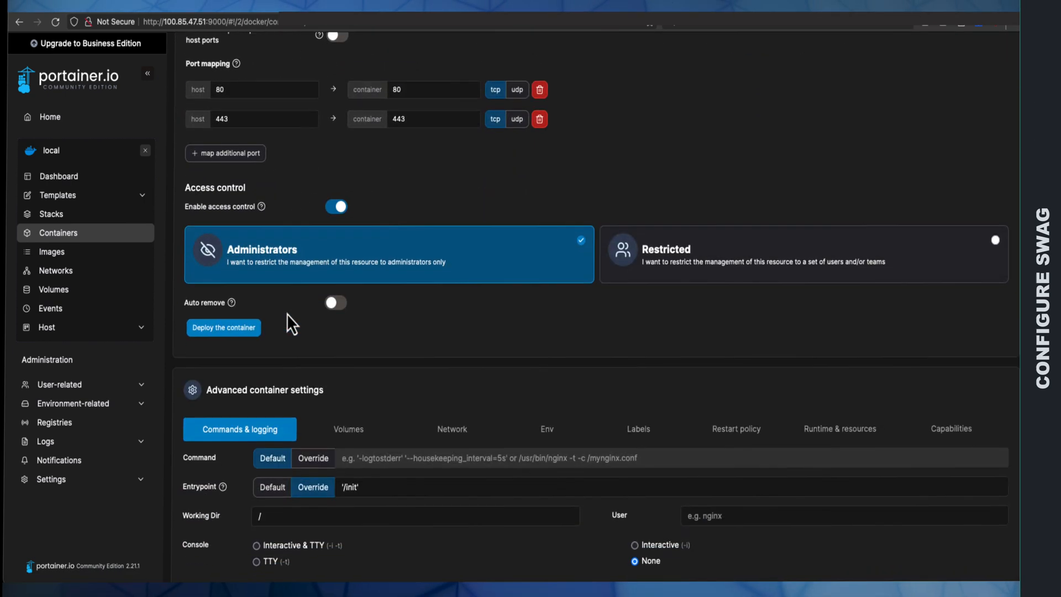
pyautogui.click(347, 401)
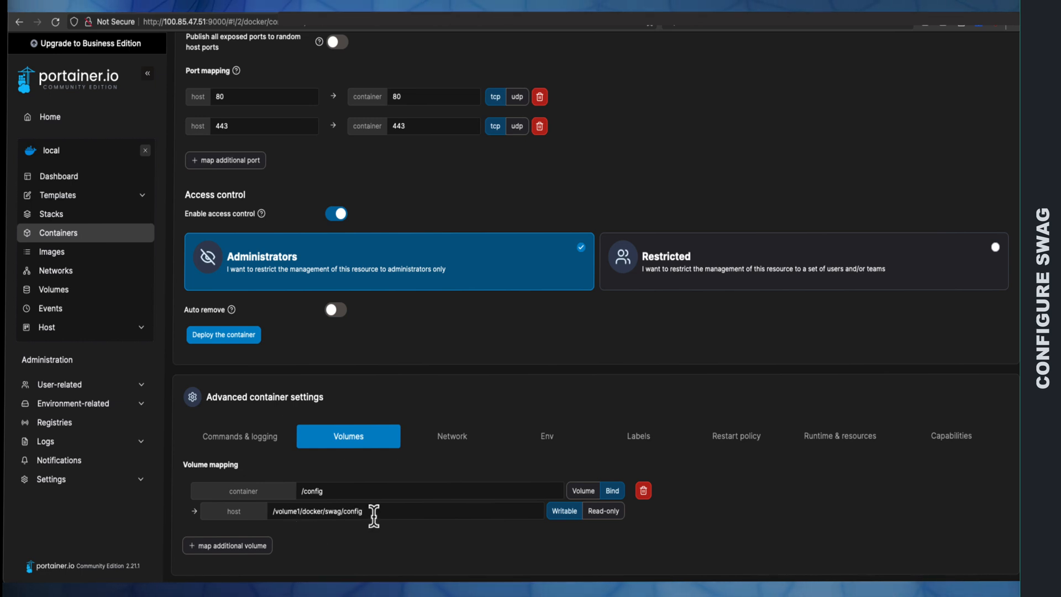
pyautogui.moveTo(367, 513); pyautogui.dragTo(274, 511)
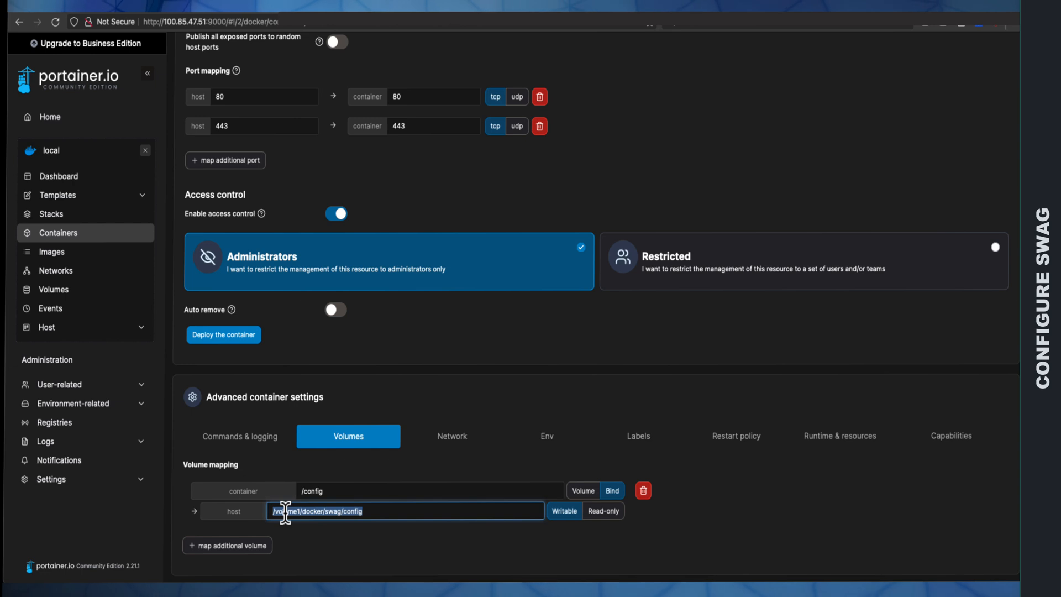
pyautogui.rightClick(285, 513)
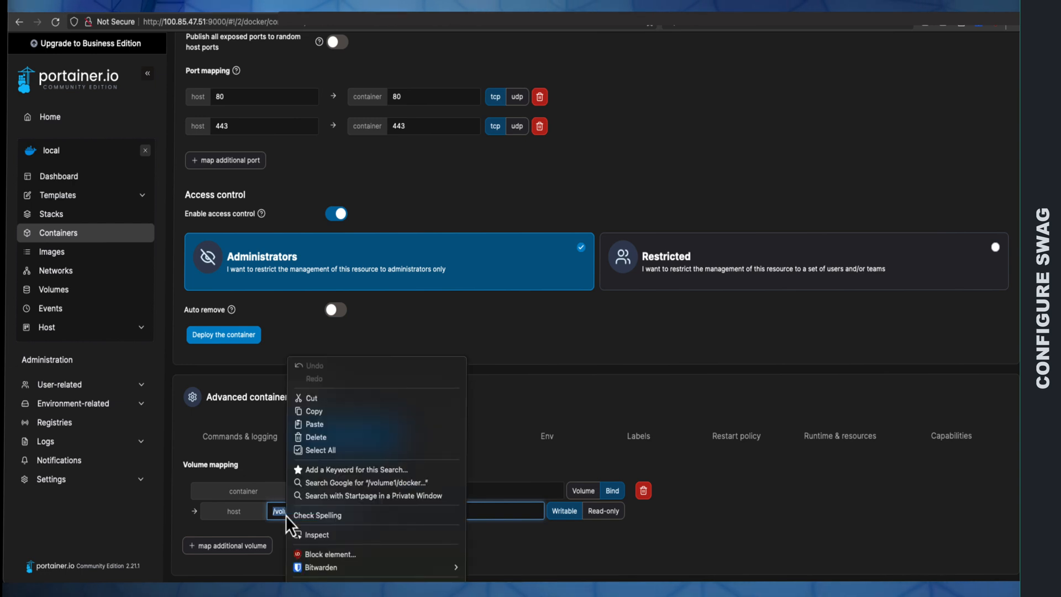
pyautogui.click(321, 418)
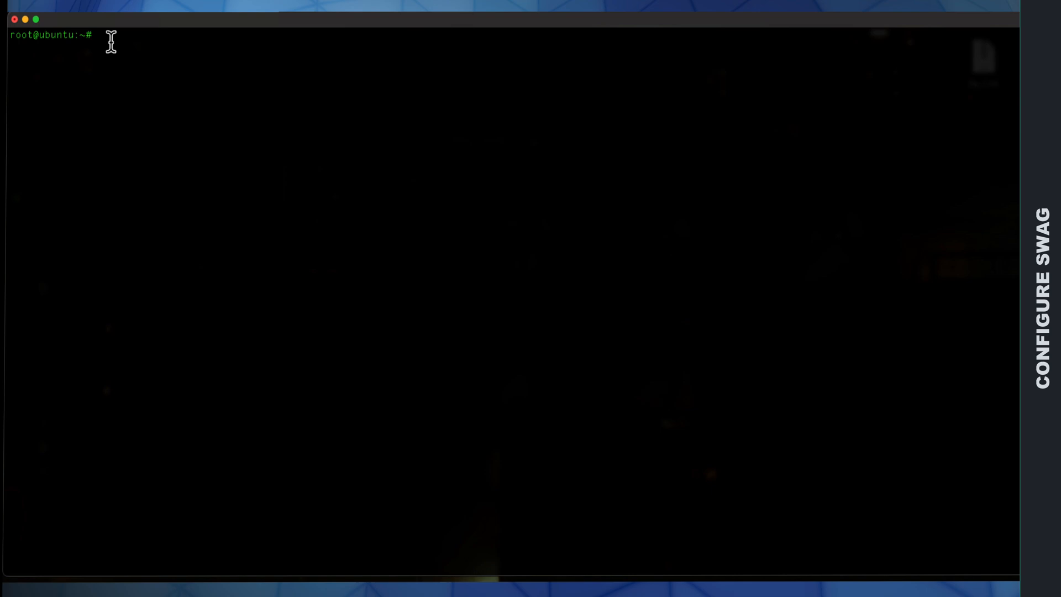
# Step: Switch to the server terminal, change to the copied directory /volume1/docker/swag/config and list its contents
pyautogui.press('Return')
pyautogui.press('Return')
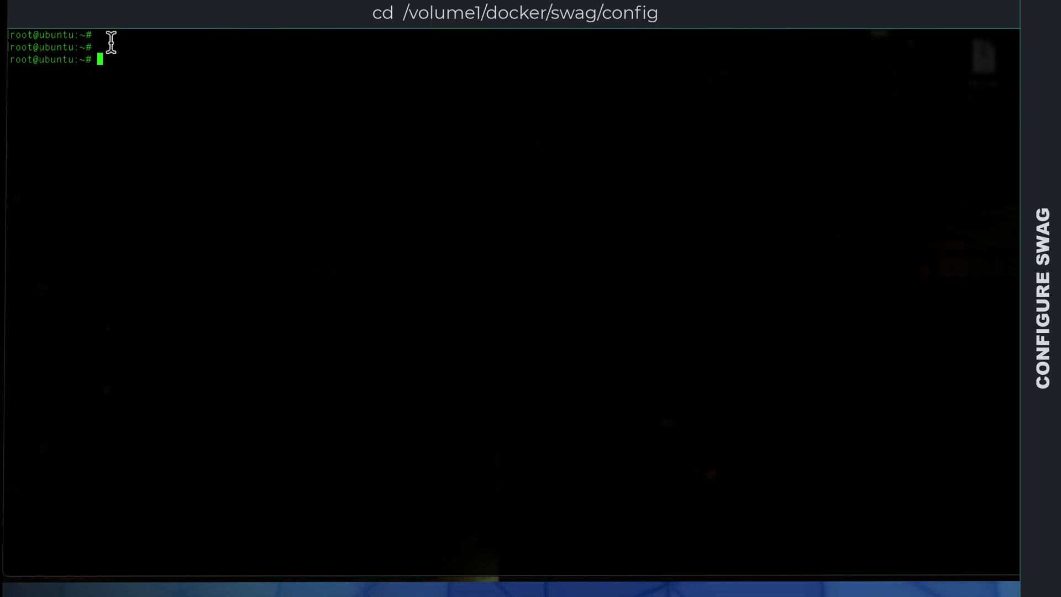
pyautogui.write('cd')
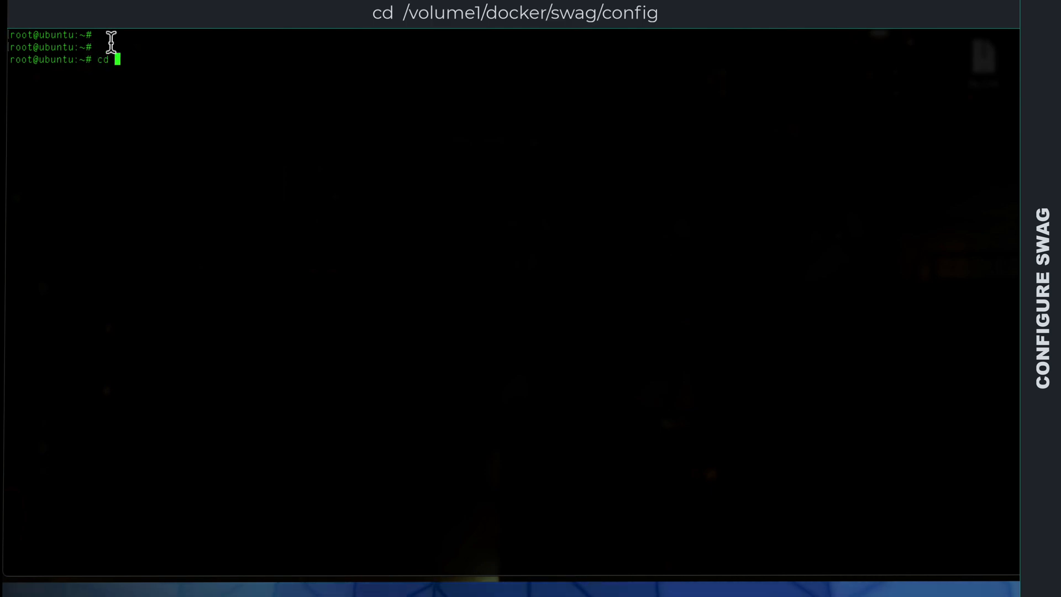
pyautogui.hotkey('ctrl', 'shift', 'v')
pyautogui.press('Return')
pyautogui.press('Return')
pyautogui.press('Return')
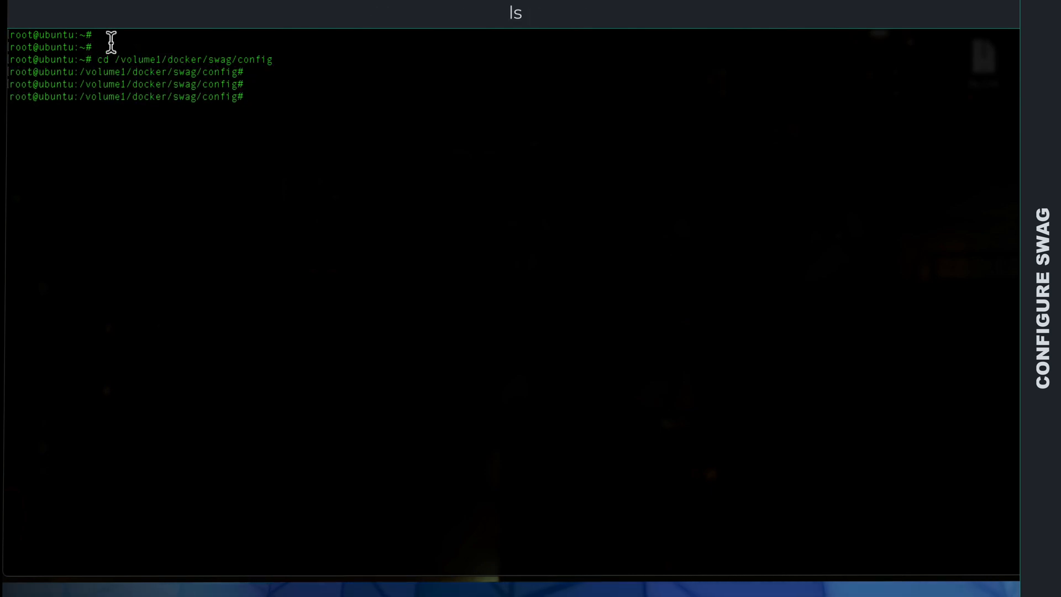
pyautogui.write('ls')
pyautogui.press('Return')
pyautogui.press('Return')
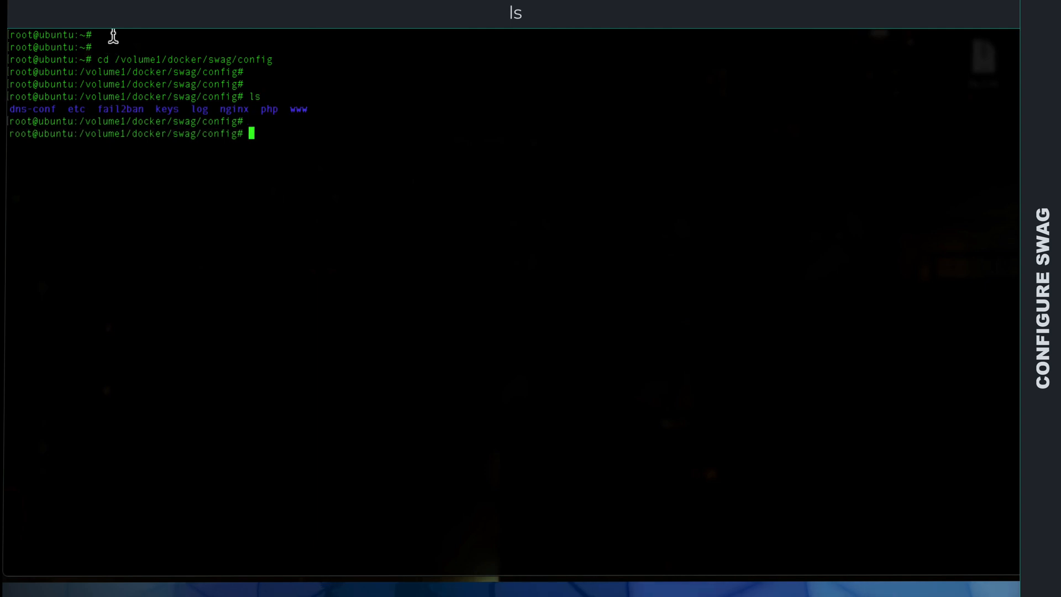
# Step: Change into the dns-conf directory and list its files
pyautogui.moveTo(61, 109); pyautogui.dragTo(12, 108)
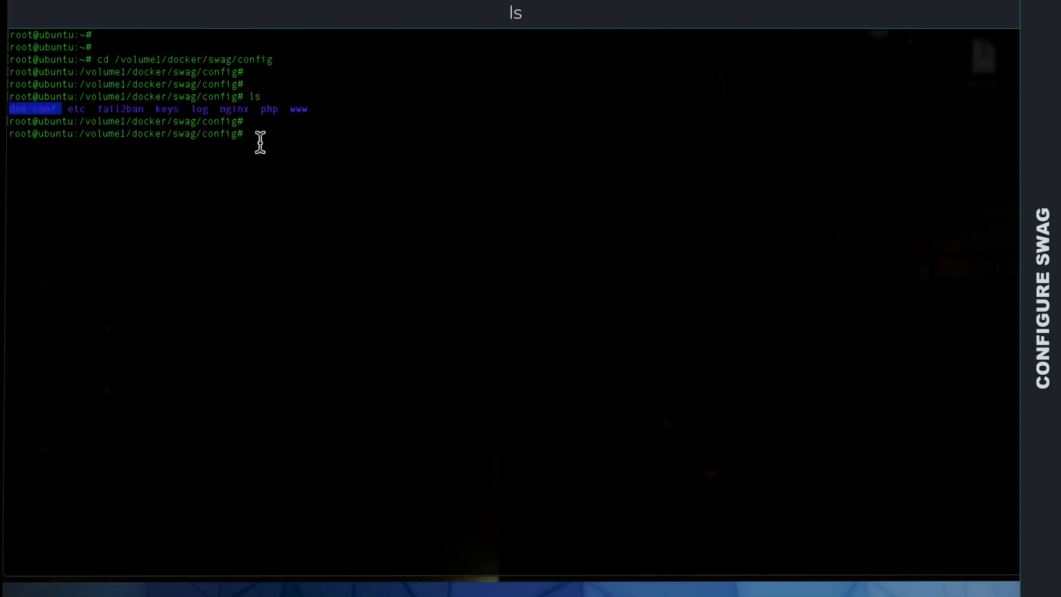
pyautogui.click(260, 143)
pyautogui.write('cd dns')
pyautogui.press('Tab')
pyautogui.press('Return')
pyautogui.press('Return')
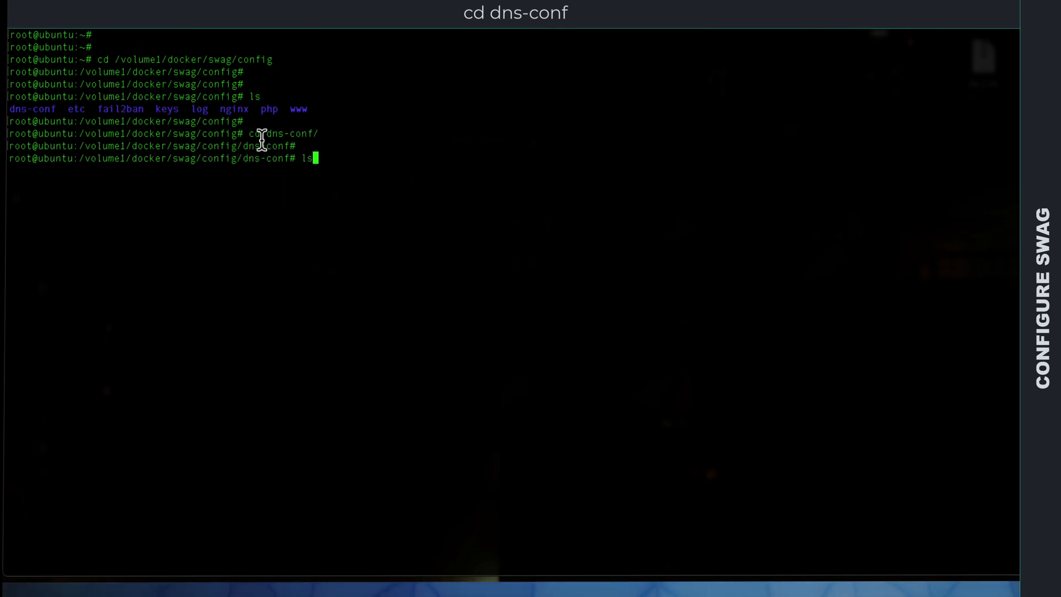
pyautogui.write('ls')
pyautogui.press('Return')
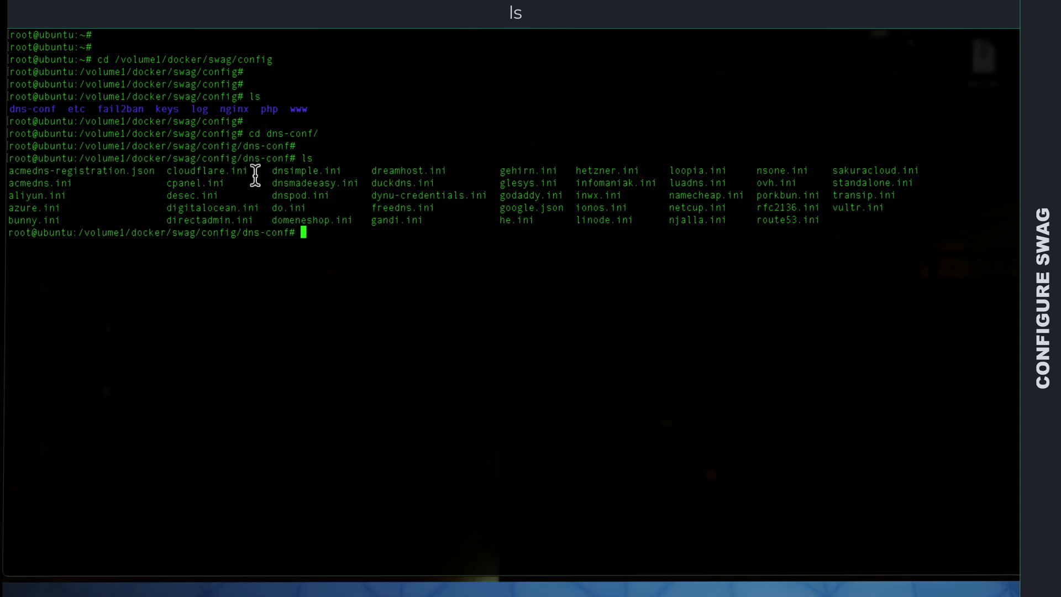
# Step: Open cloudflare.ini from the dns-conf directory in the nano editor
pyautogui.moveTo(251, 174); pyautogui.dragTo(183, 174)
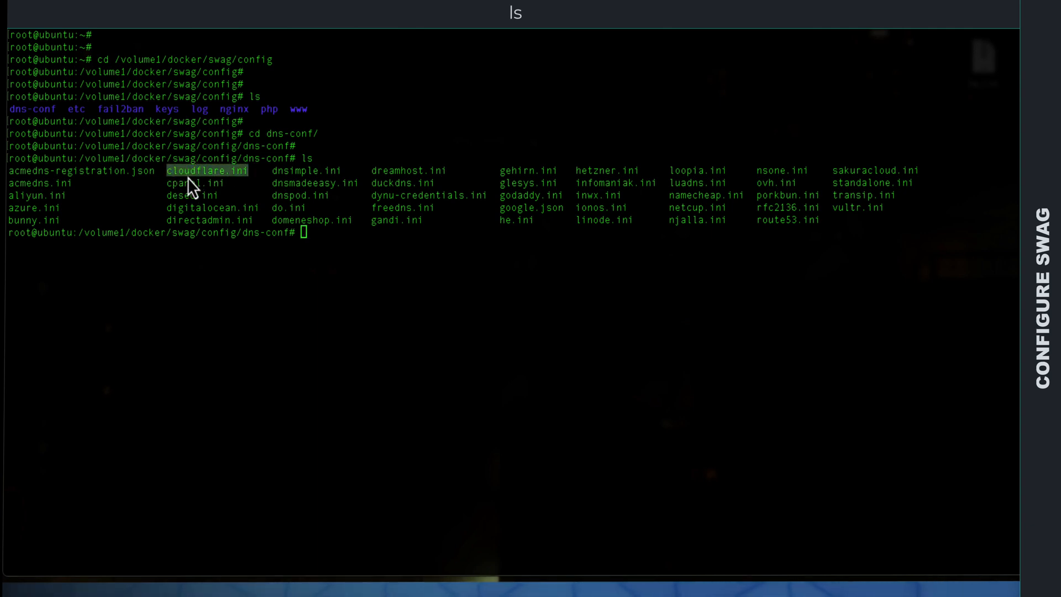
pyautogui.click(312, 241)
pyautogui.press('Return')
pyautogui.press('Return')
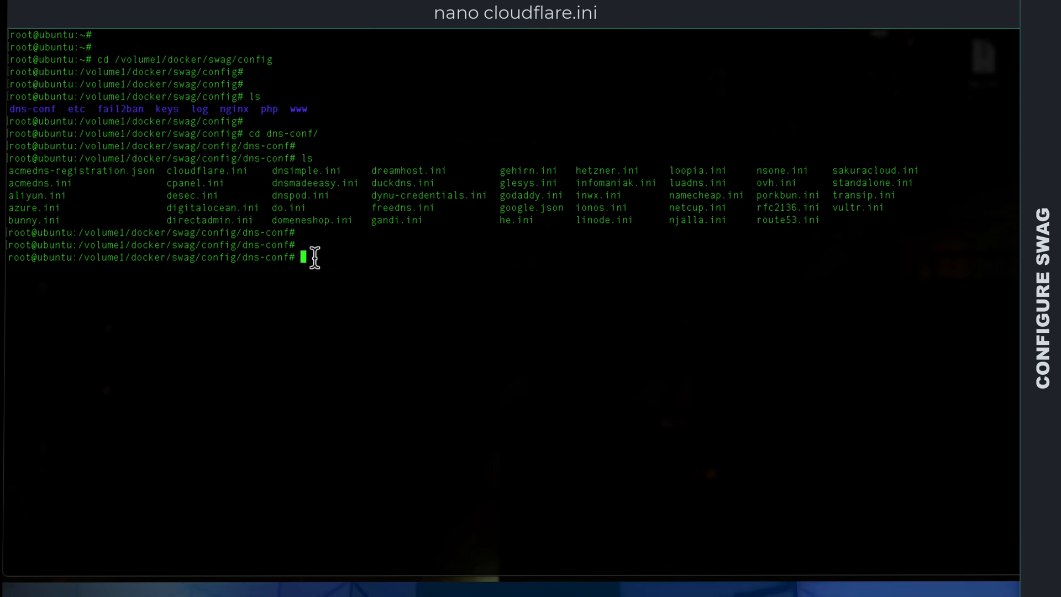
pyautogui.write('nano cloudflare.ini')
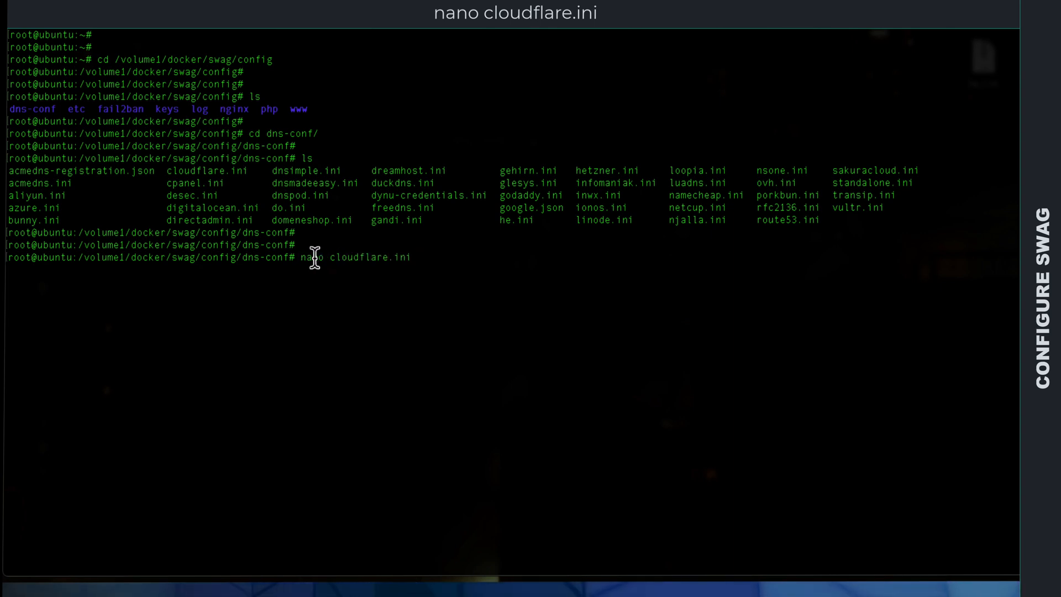
pyautogui.press('Return')
# Step: Replace the placeholder value of dns_cloudflare_email with the Cloudflare account's email address
pyautogui.press('Right')
pyautogui.press('Right')
pyautogui.press('Right')
pyautogui.press('Right')
pyautogui.press('Right')
pyautogui.press('Right')
pyautogui.press('Right')
pyautogui.press('Right')
pyautogui.press('Right')
pyautogui.press('Right')
pyautogui.press('Right')
pyautogui.press('Right')
pyautogui.press('Right')
pyautogui.press('Right')
pyautogui.press('Right')
pyautogui.press('Right')
pyautogui.press('Right')
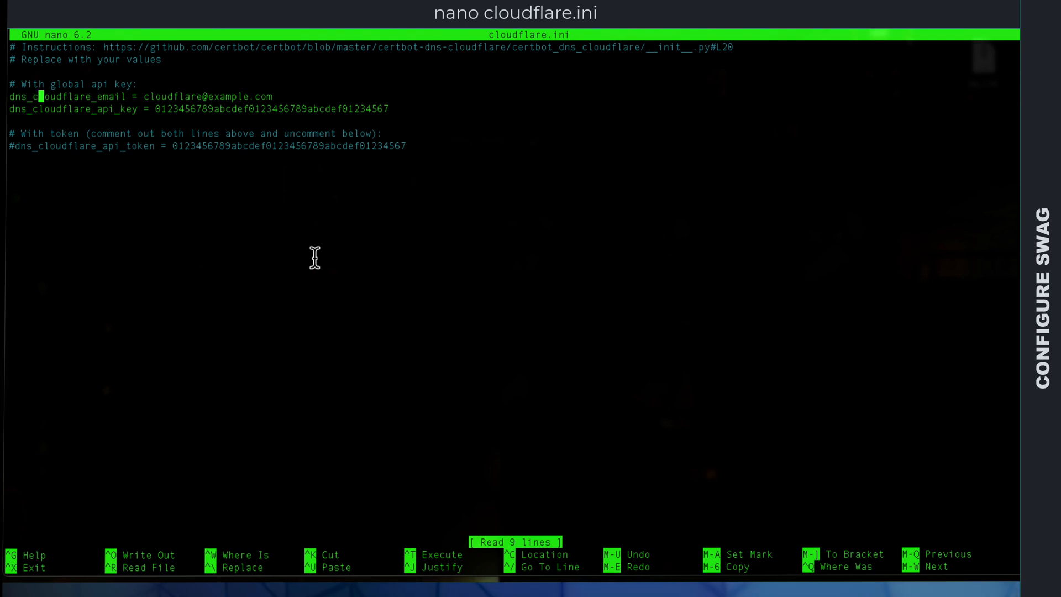
pyautogui.press('Right')
pyautogui.press('Right')
pyautogui.press('Right')
pyautogui.press('Right')
pyautogui.press('Right')
pyautogui.press('Right')
pyautogui.press('Right')
pyautogui.press('Right')
pyautogui.press('Right')
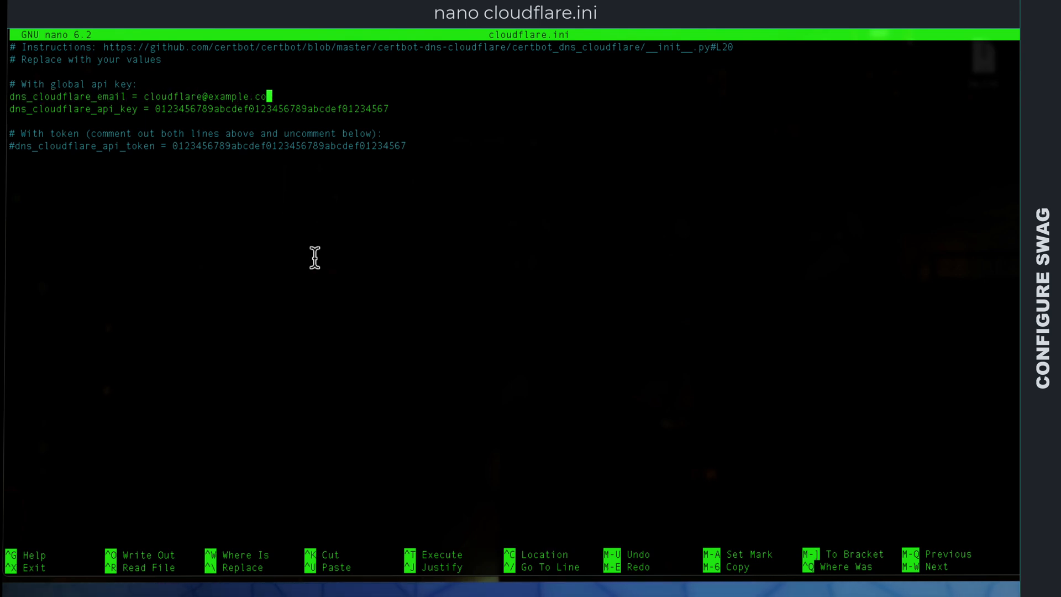
pyautogui.press('BackSpace')
pyautogui.press('BackSpace')
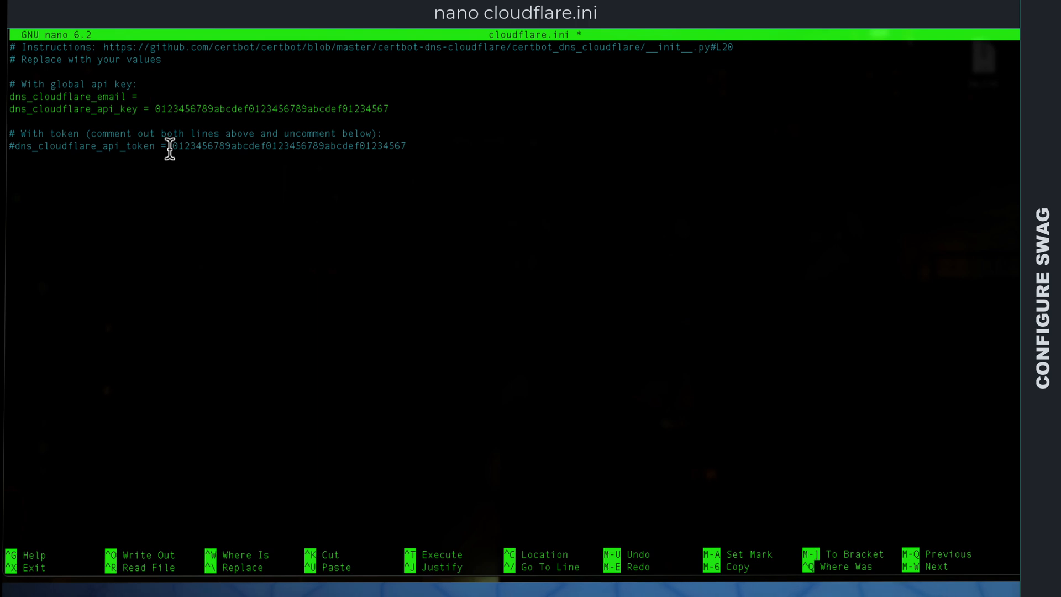
pyautogui.hotkey('ctrl', 'shift', 'v')
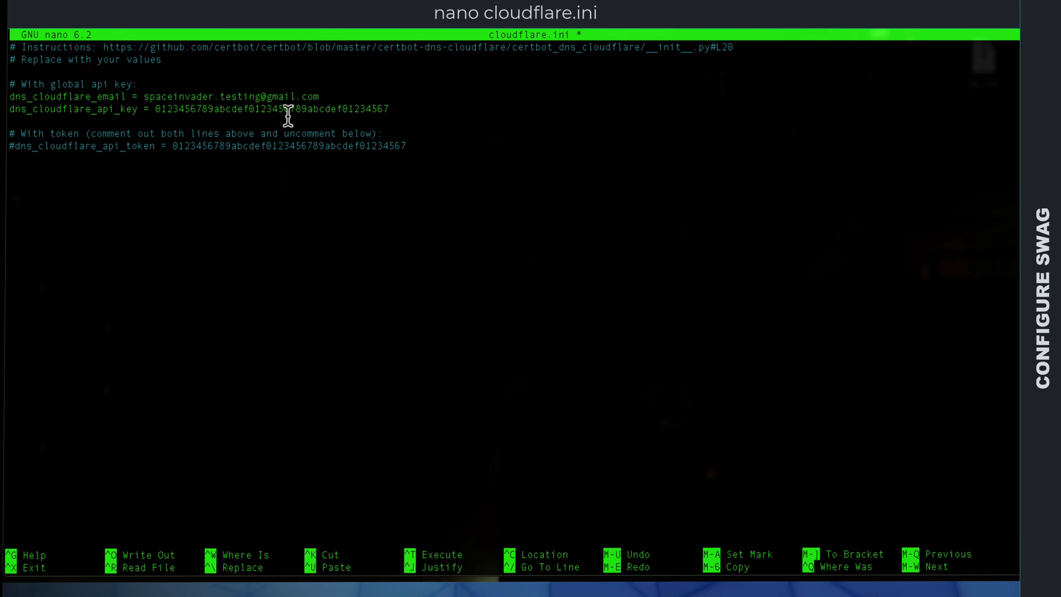
# Step: Delete the placeholder value of dns_cloudflare_api_key, keeping the setting name and equals sign
pyautogui.press('BackSpace')
pyautogui.press('BackSpace')
pyautogui.press('BackSpace')
pyautogui.press('BackSpace')
pyautogui.press('BackSpace')
pyautogui.press('BackSpace')
pyautogui.press('BackSpace')
pyautogui.press('BackSpace')
pyautogui.press('BackSpace')
pyautogui.press('BackSpace')
pyautogui.press('BackSpace')
pyautogui.press('BackSpace')
pyautogui.press('BackSpace')
pyautogui.press('BackSpace')
pyautogui.press('BackSpace')
pyautogui.press('BackSpace')
pyautogui.press('BackSpace')
pyautogui.press('BackSpace')
pyautogui.press('BackSpace')
pyautogui.press('BackSpace')
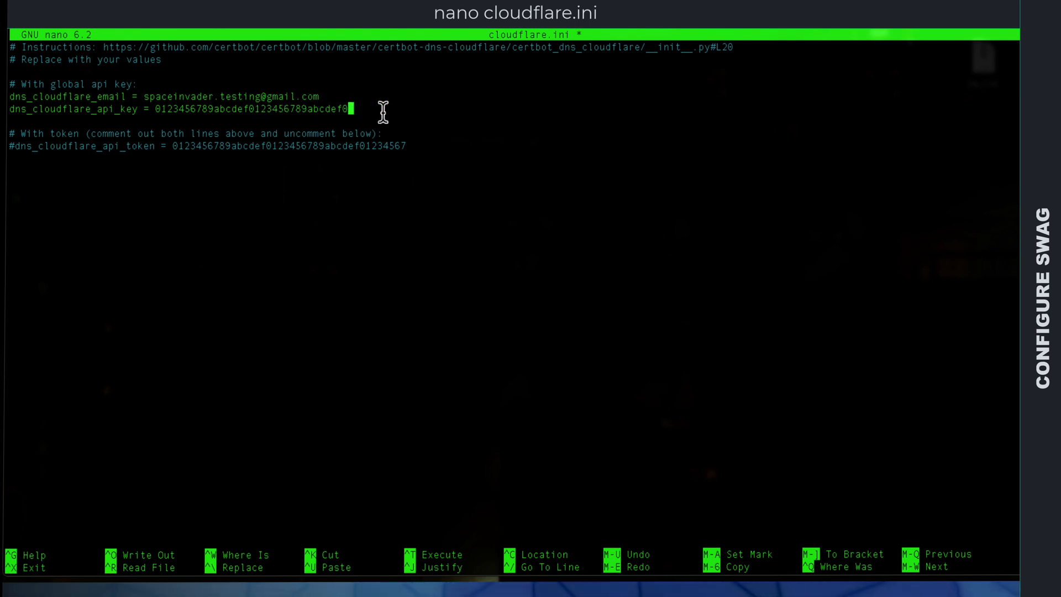
pyautogui.press('BackSpace')
pyautogui.press('BackSpace')
pyautogui.press('BackSpace')
pyautogui.press('BackSpace')
pyautogui.press('BackSpace')
pyautogui.press('BackSpace')
pyautogui.press('BackSpace')
pyautogui.press('BackSpace')
pyautogui.press('BackSpace')
pyautogui.press('BackSpace')
pyautogui.press('BackSpace')
pyautogui.press('BackSpace')
pyautogui.press('BackSpace')
pyautogui.press('BackSpace')
pyautogui.press('BackSpace')
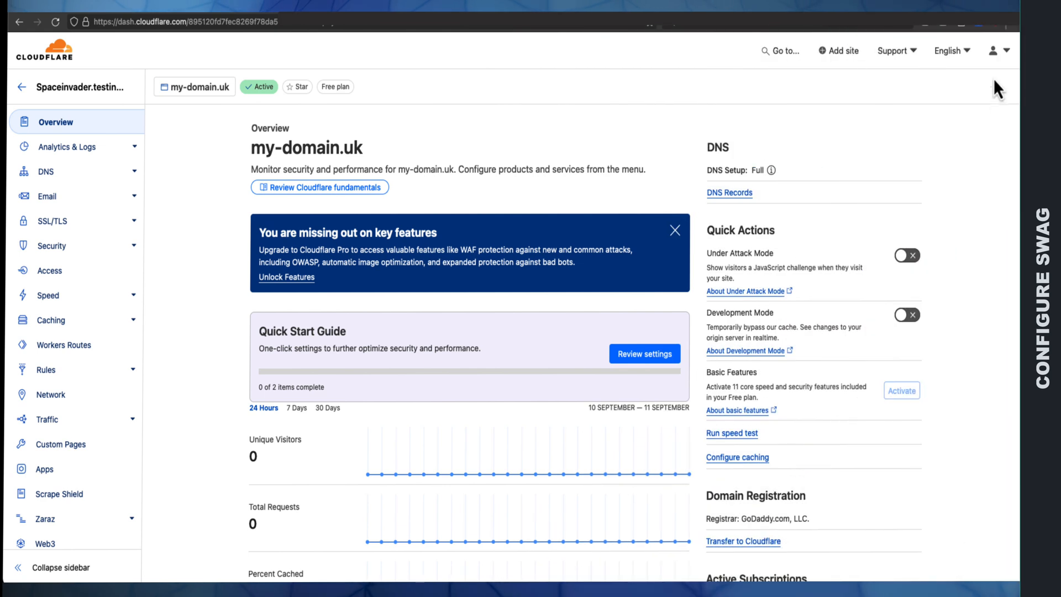
# Step: In the Cloudflare profile's API tokens, reveal the Global API Key by entering the account password, and copy the key
pyautogui.click(996, 52)
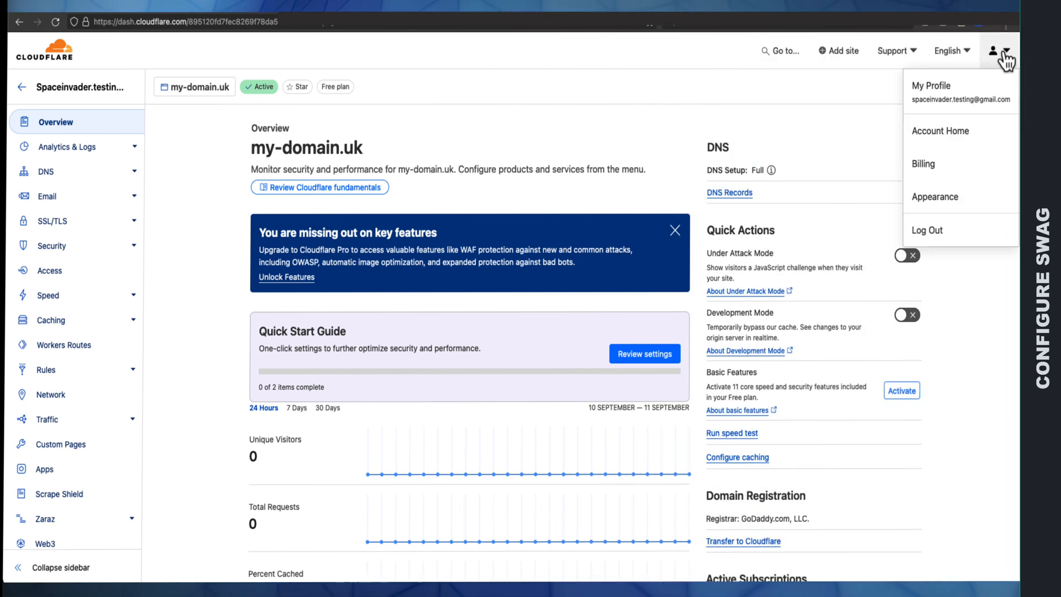
pyautogui.click(947, 103)
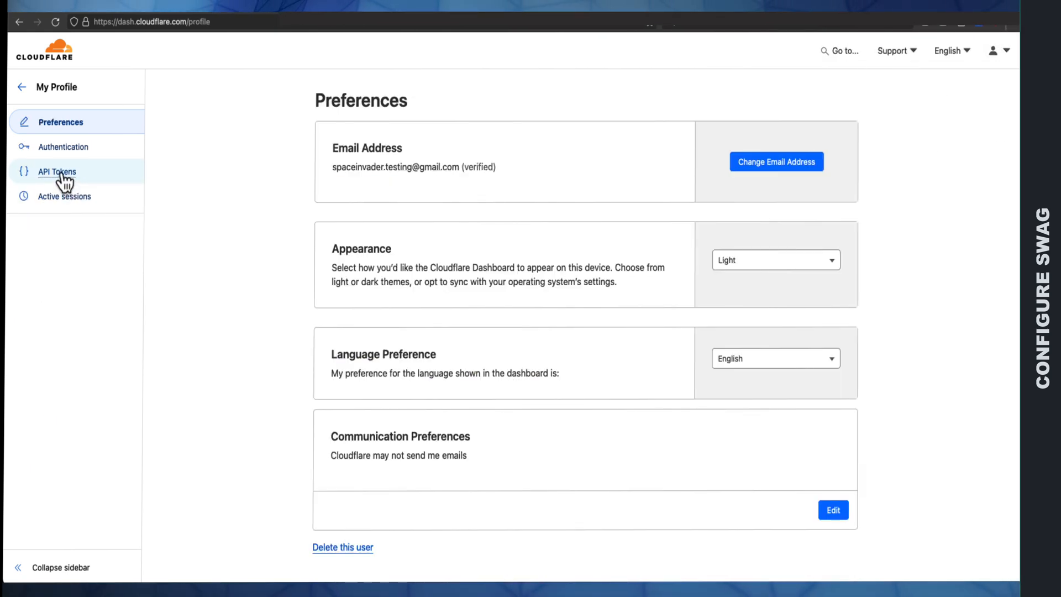
pyautogui.click(60, 174)
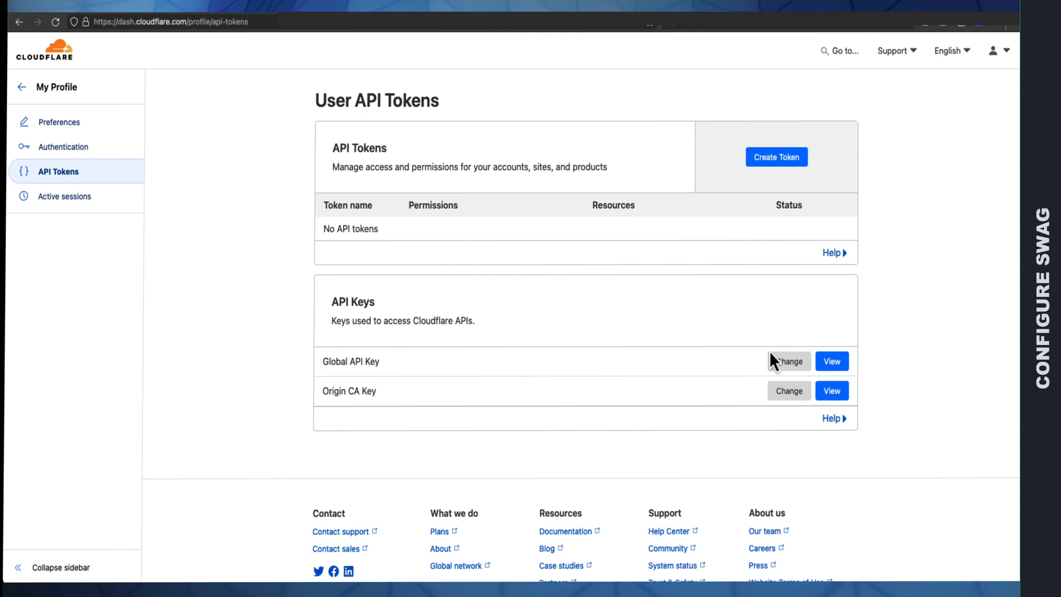
pyautogui.click(833, 365)
pyautogui.write('••••••••••••••')
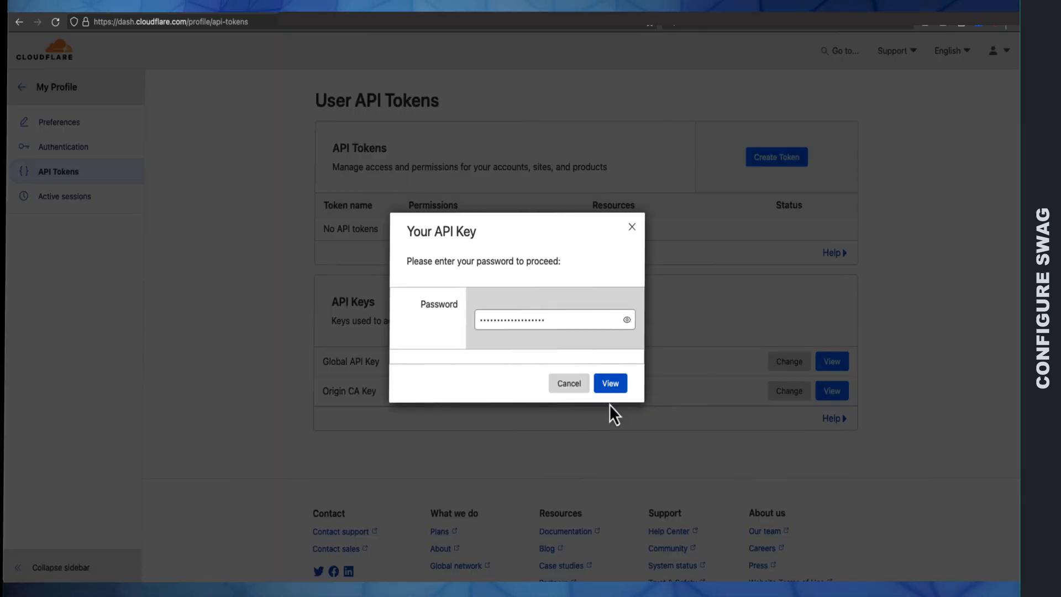
pyautogui.click(610, 381)
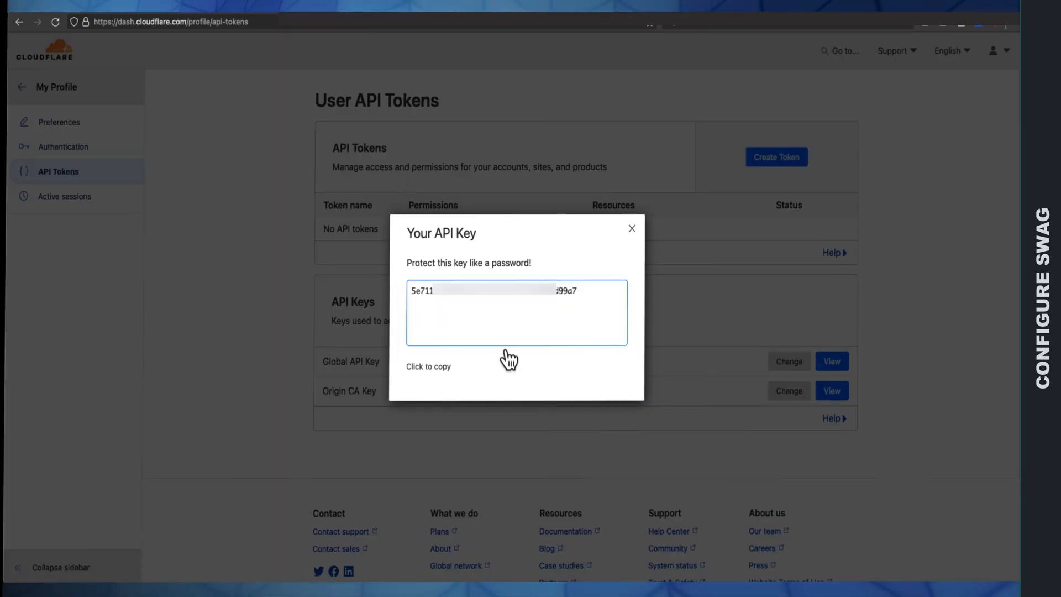
pyautogui.click(440, 371)
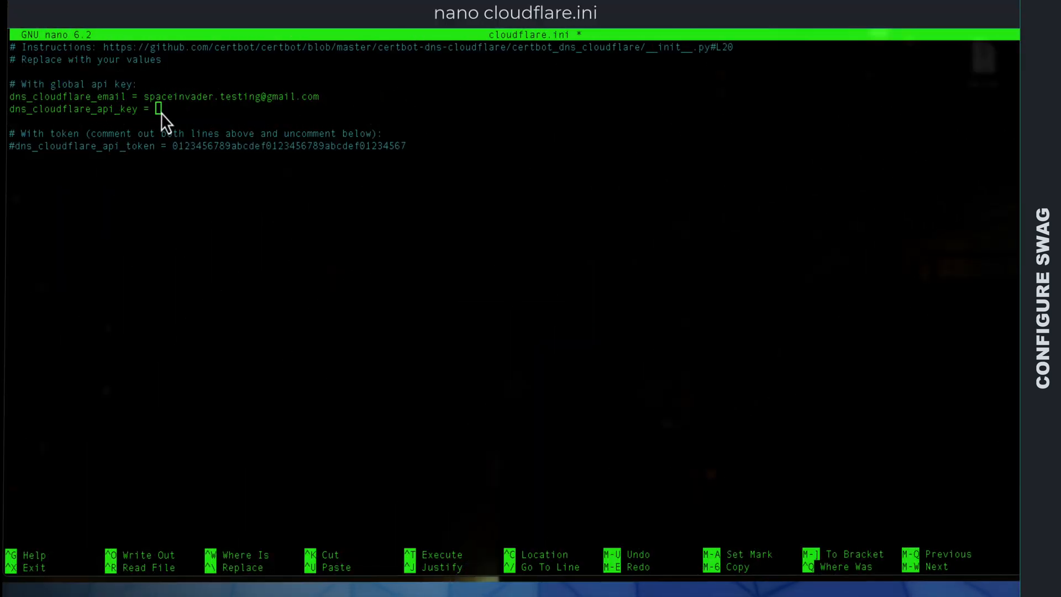
# Step: Back in nano, paste the Cloudflare Global API key as the dns_cloudflare_api_key value
pyautogui.click(162, 109)
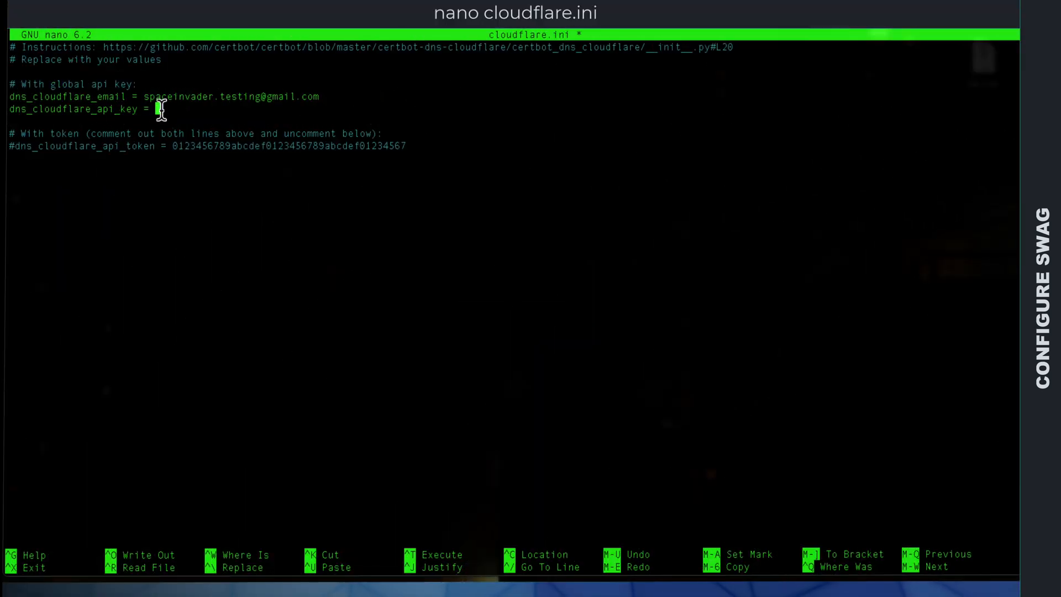
pyautogui.rightClick(160, 110)
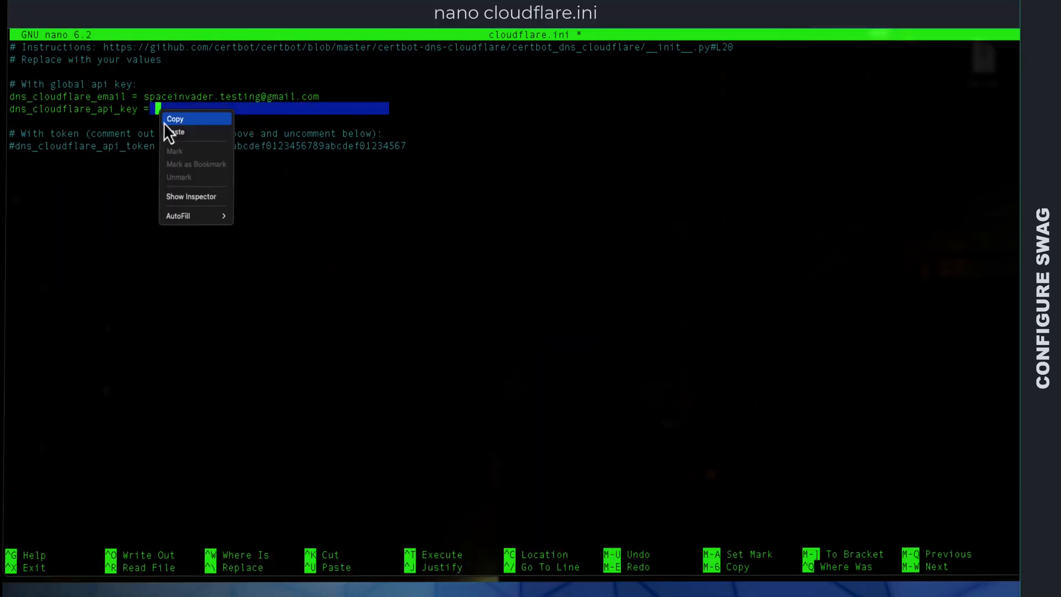
pyautogui.click(176, 132)
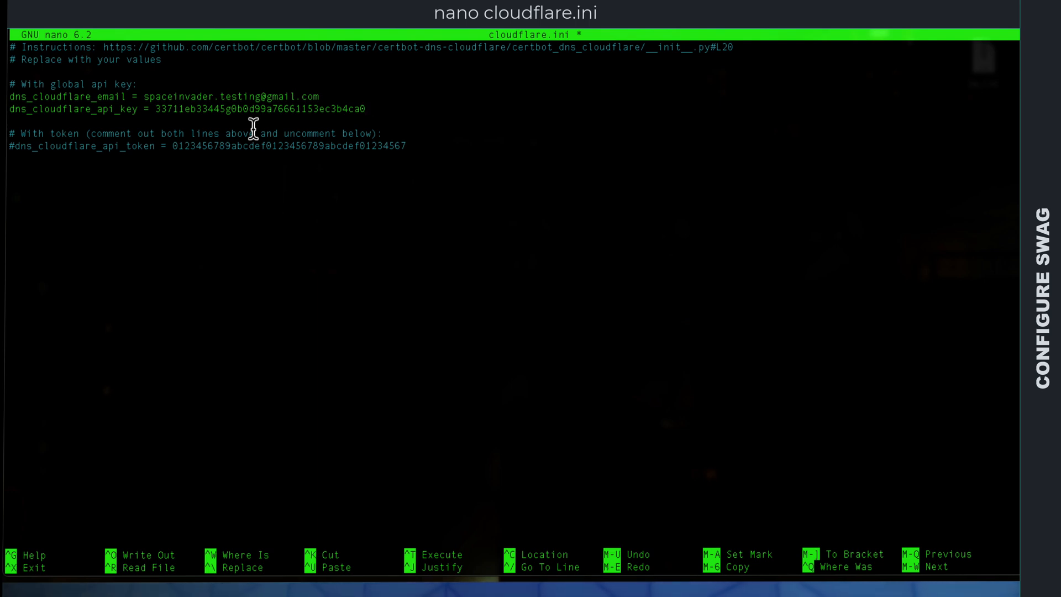
# Step: Save the changes to cloudflare.ini under the same name and exit nano
pyautogui.hotkey('ctrl', 'o')
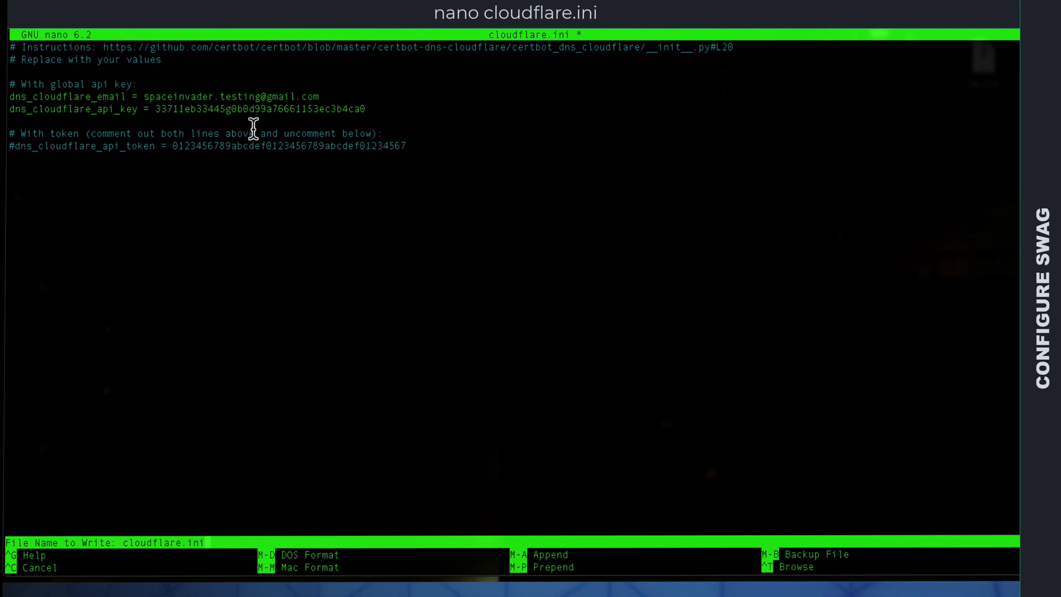
pyautogui.press('Return')
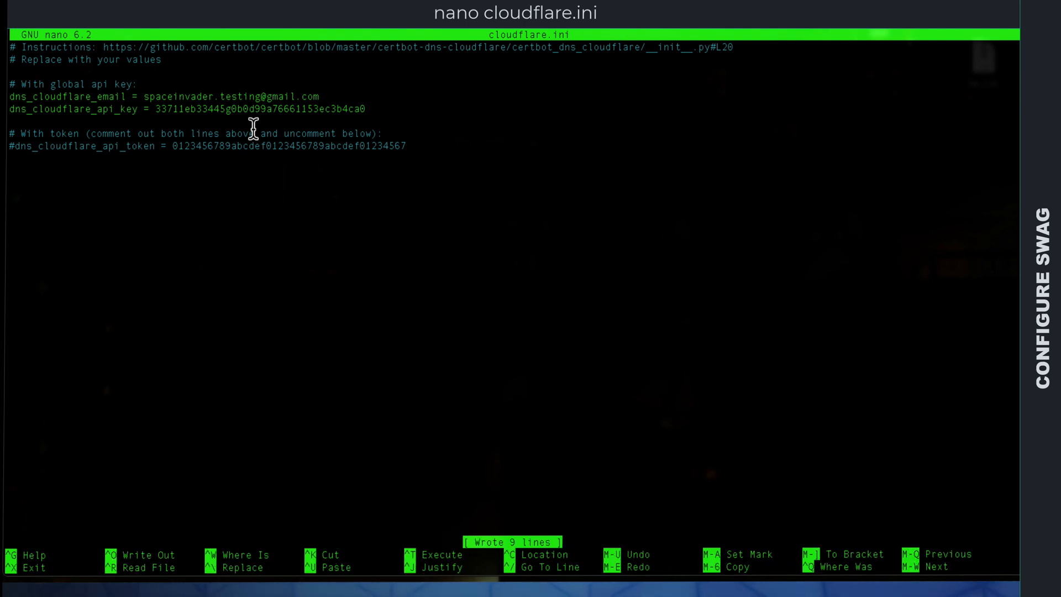
pyautogui.hotkey('ctrl', 'x')
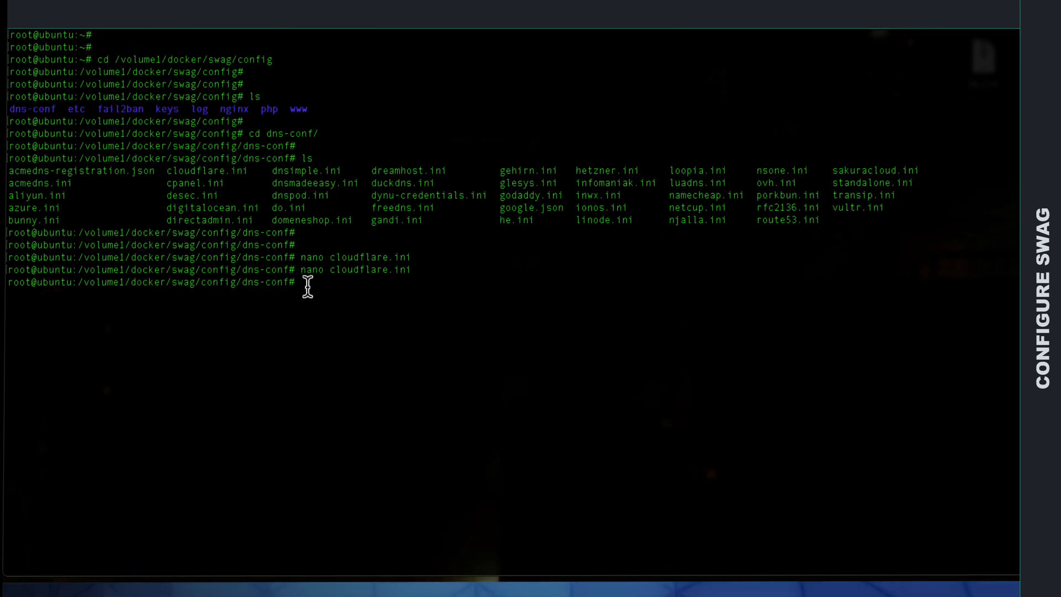
# Step: Move up one level from dns-conf to the /volume1/docker/swag/config directory
pyautogui.press('Return')
pyautogui.press('Return')
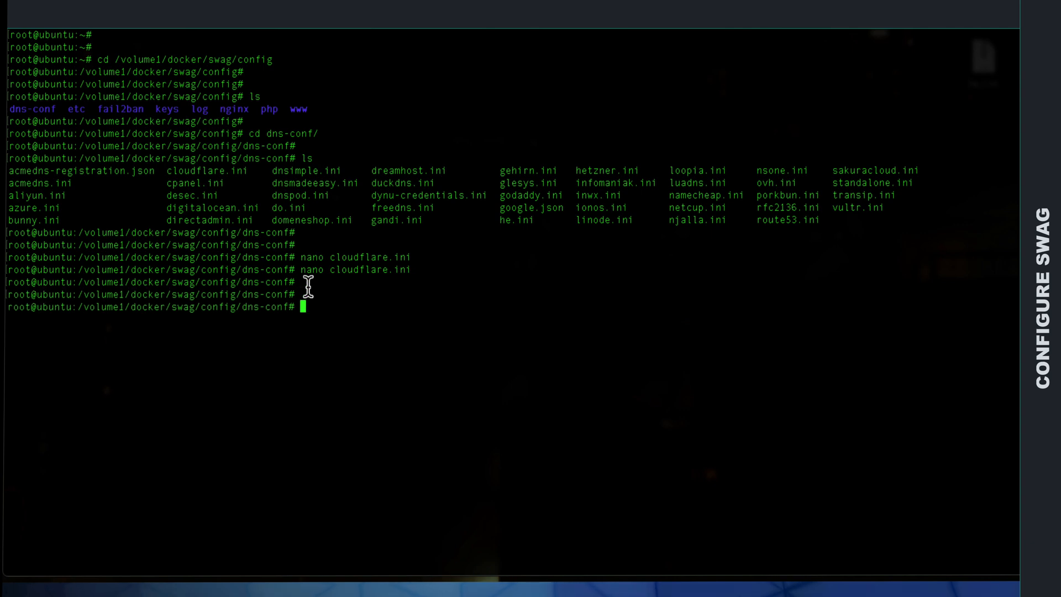
pyautogui.doubleClick(218, 121)
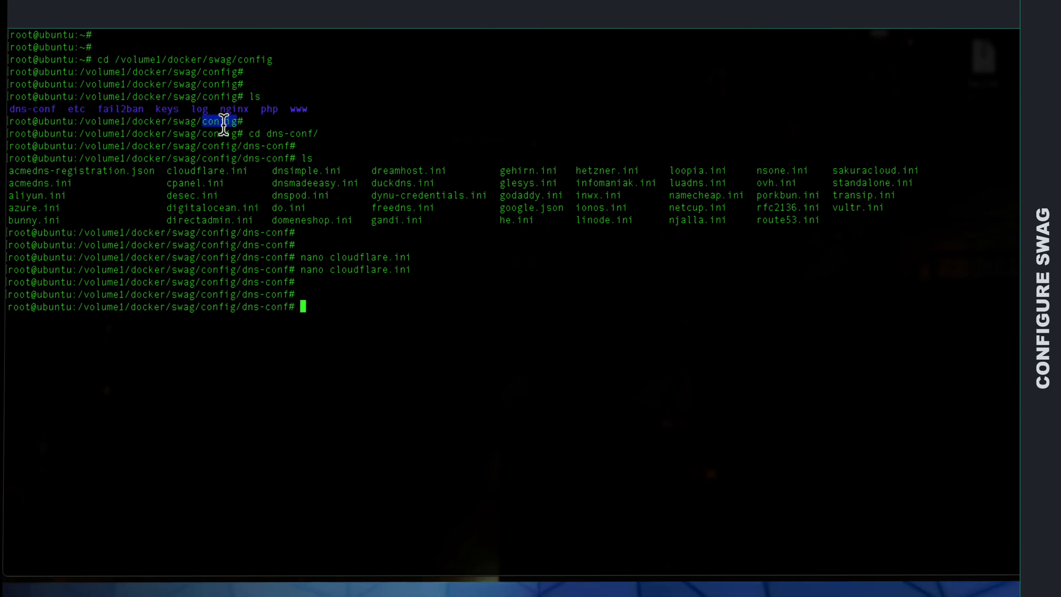
pyautogui.click(318, 316)
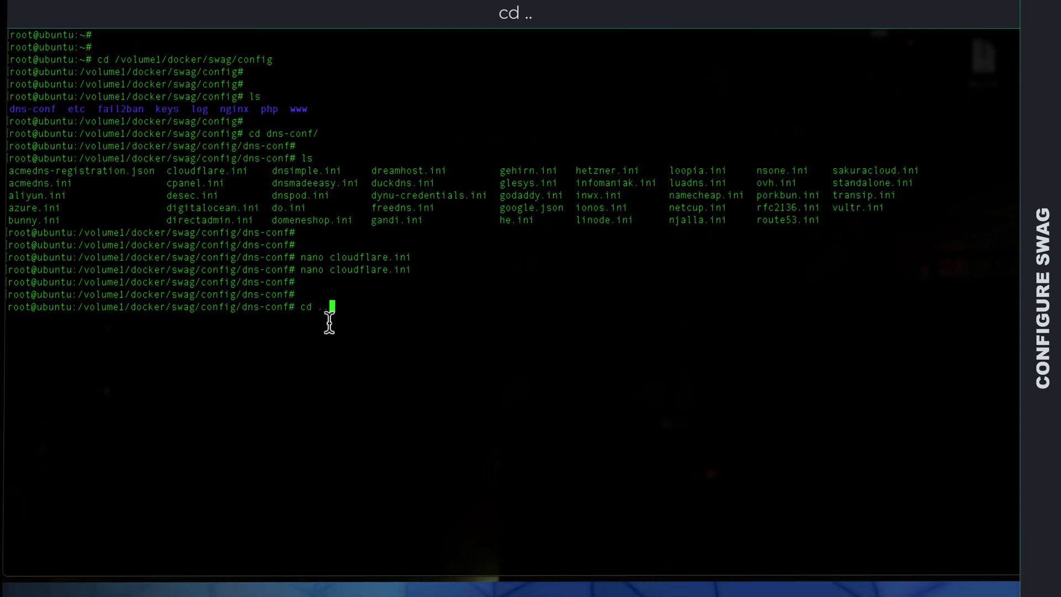
pyautogui.write('cd ..')
pyautogui.press('Return')
pyautogui.press('Return')
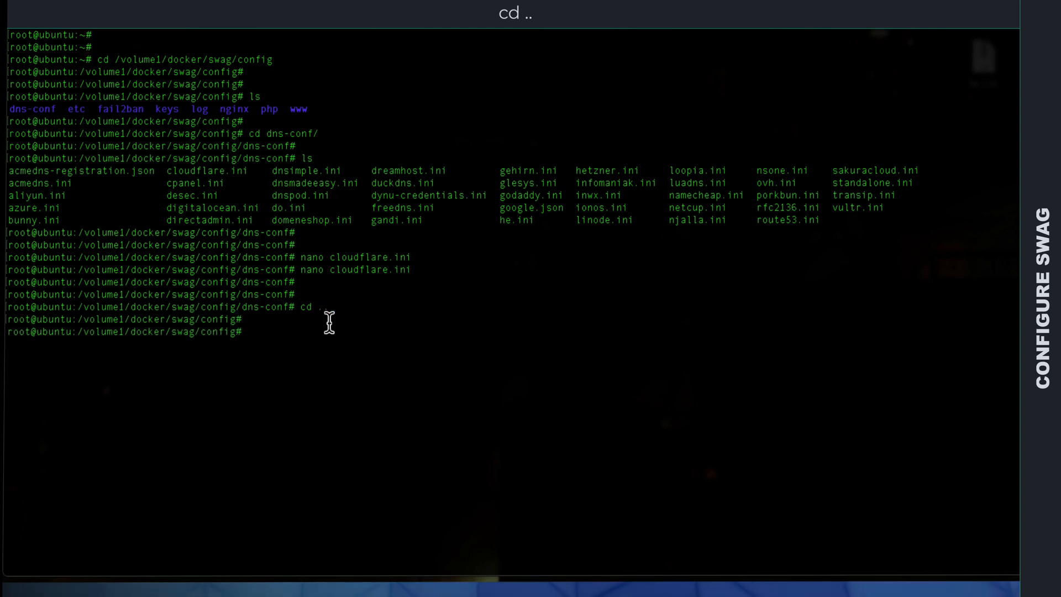
# Step: Clear the terminal and list the contents of the swag config directory
pyautogui.write('clear')
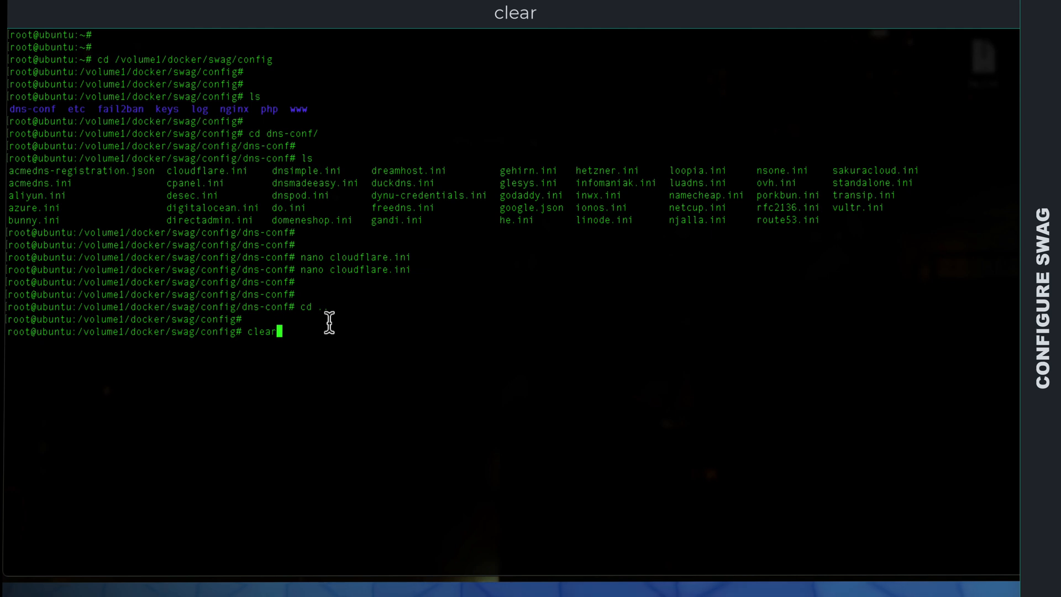
pyautogui.press('Return')
pyautogui.press('Return')
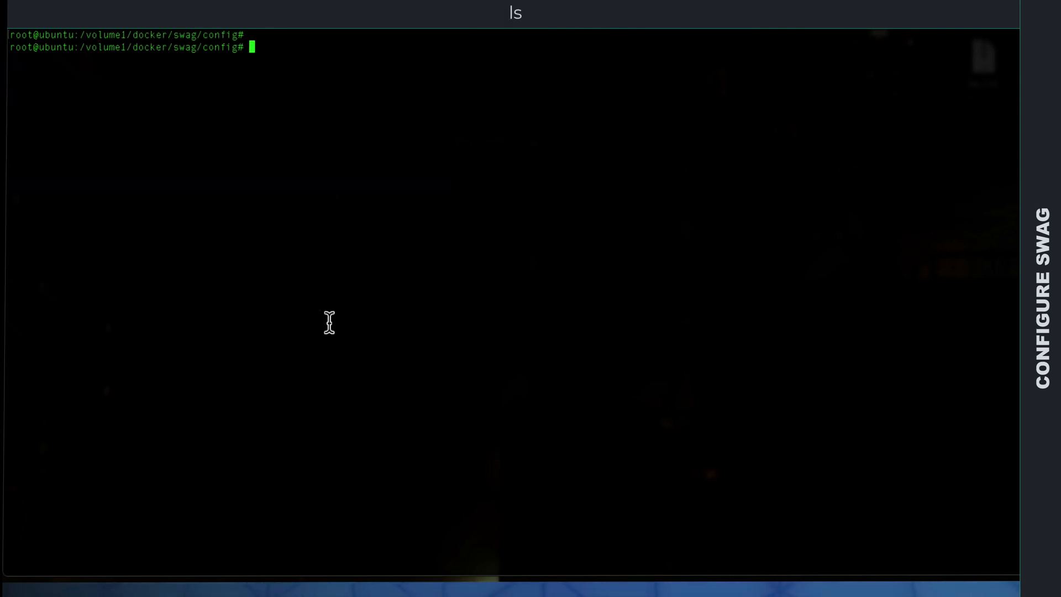
# Step: Change into the nginx directory and list its files
pyautogui.press('Return')
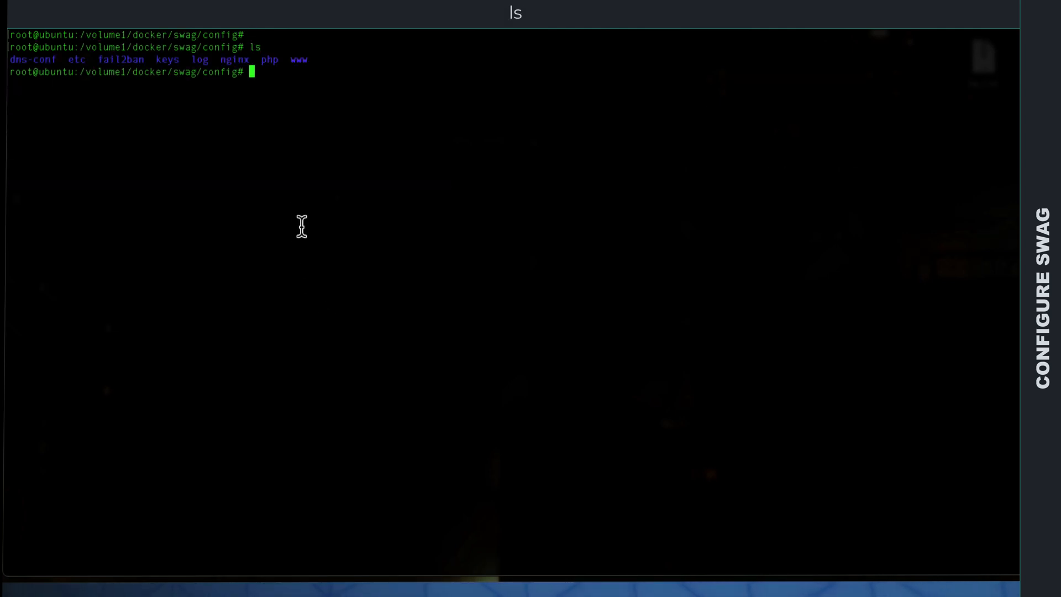
pyautogui.write('cd nginx/')
pyautogui.press('Return')
pyautogui.press('Return')
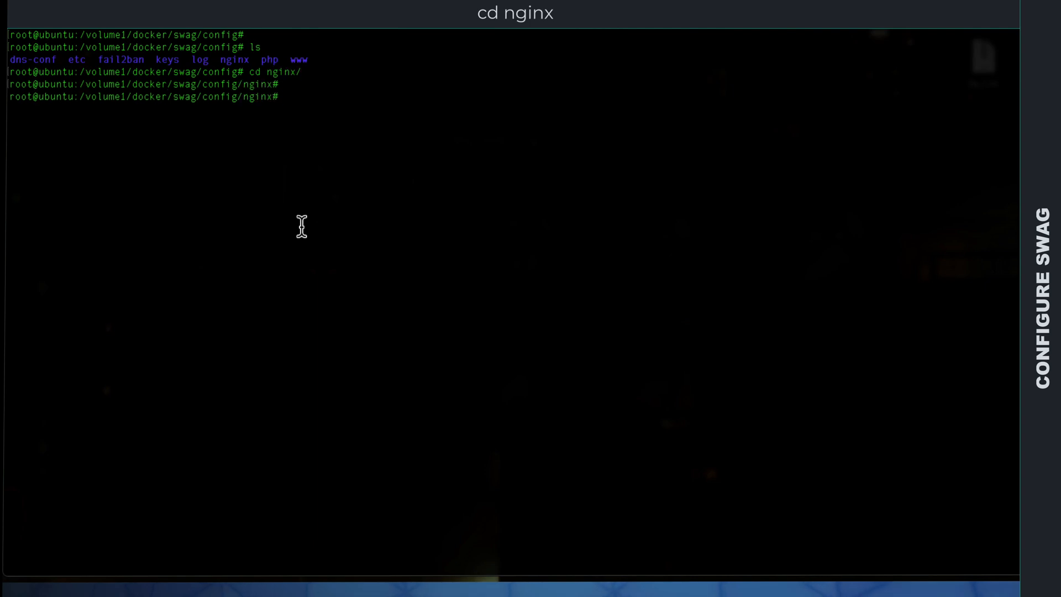
pyautogui.write('ls')
pyautogui.press('Return')
# Step: Change into the proxy-confs directory and list its sample proxy configurations
pyautogui.moveTo(541, 148); pyautogui.dragTo(601, 147)
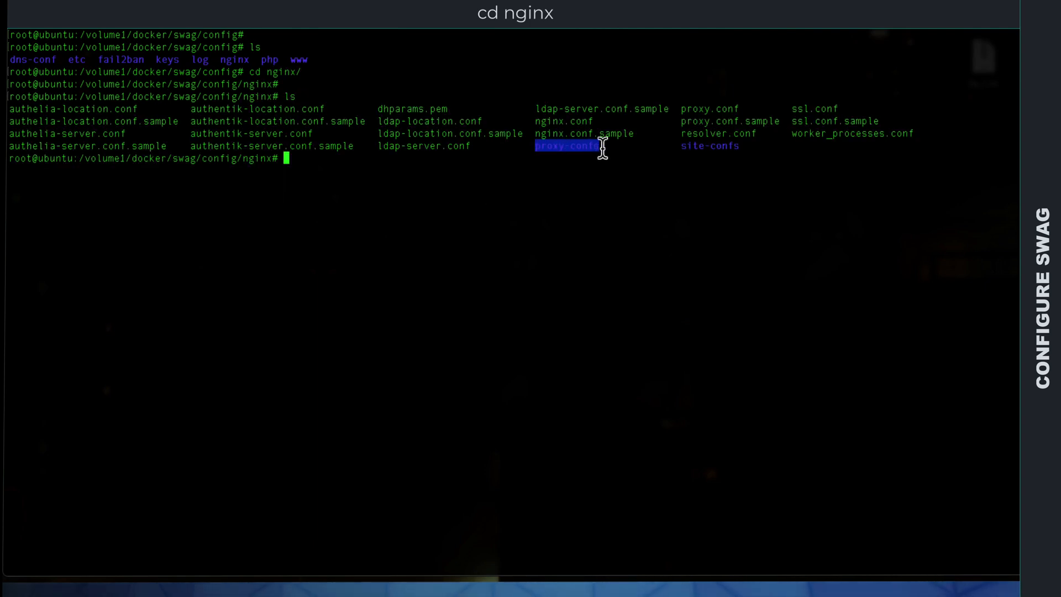
pyautogui.click(292, 161)
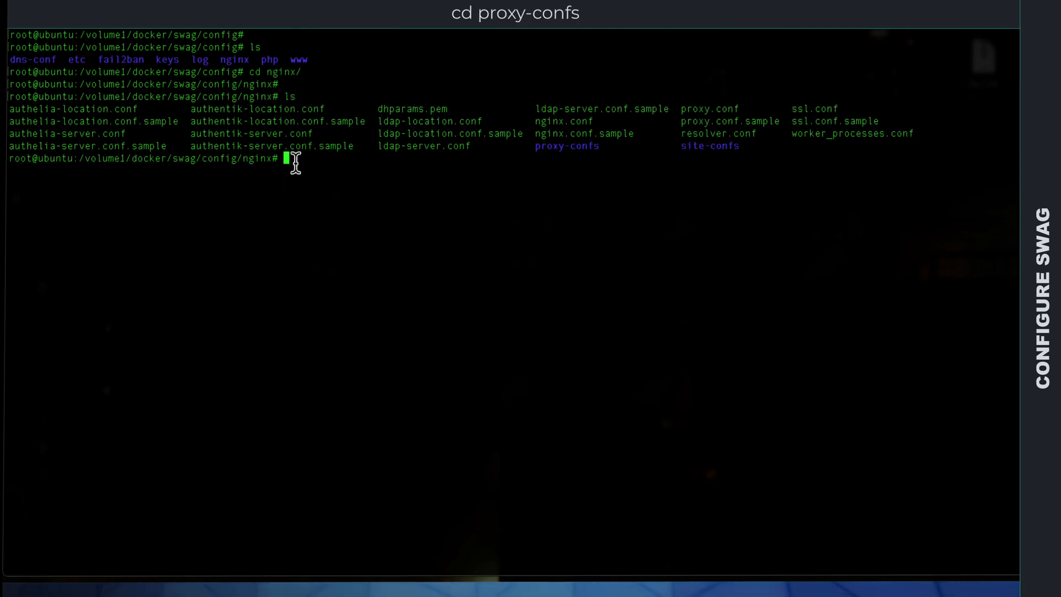
pyautogui.press('Return')
pyautogui.write('c')
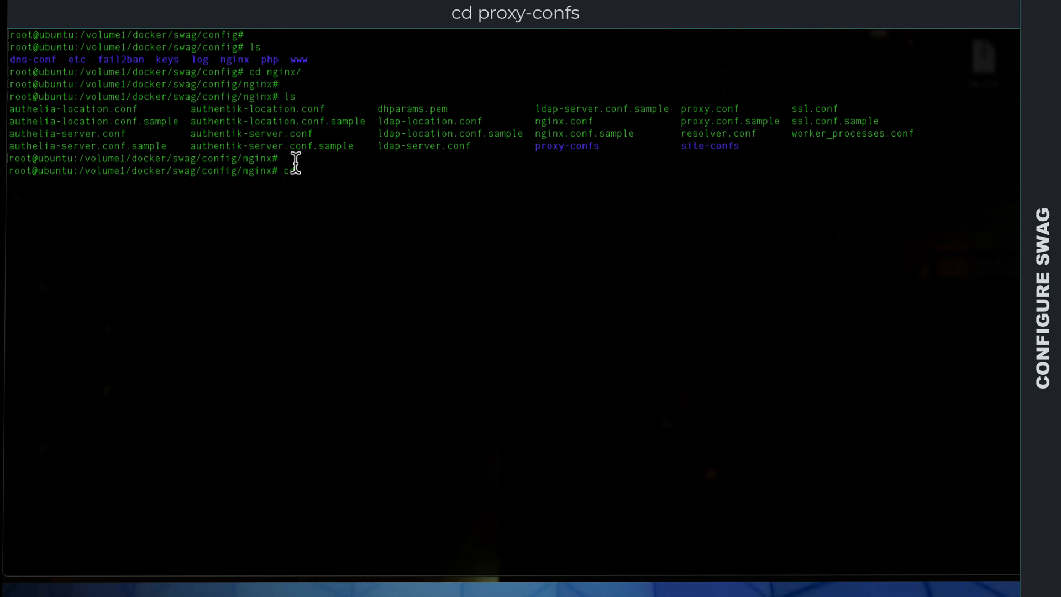
pyautogui.write('d prox')
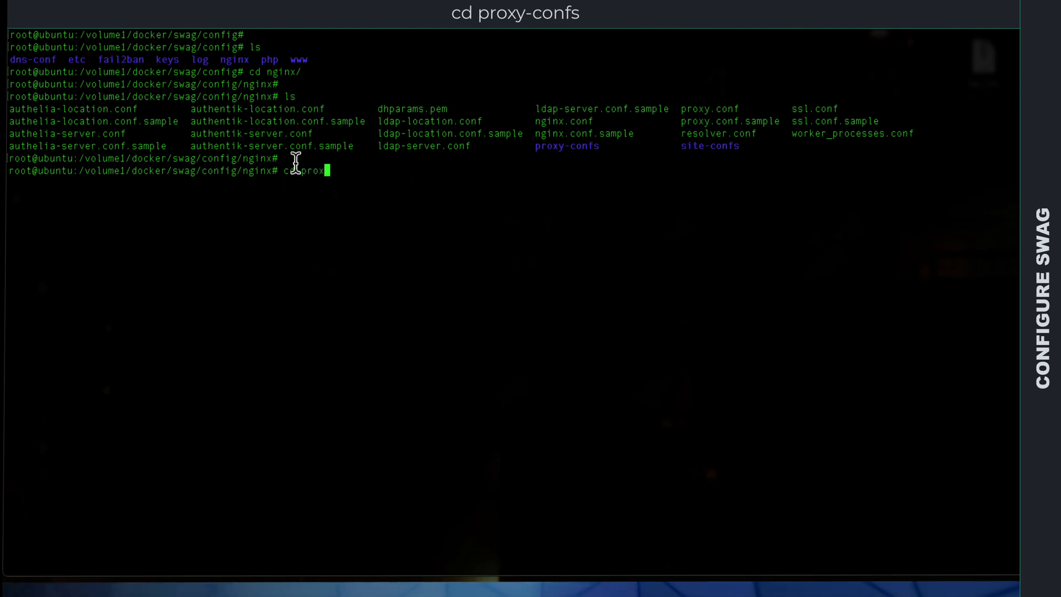
pyautogui.write('y-')
pyautogui.press('Tab')
pyautogui.press('Return')
pyautogui.press('Return')
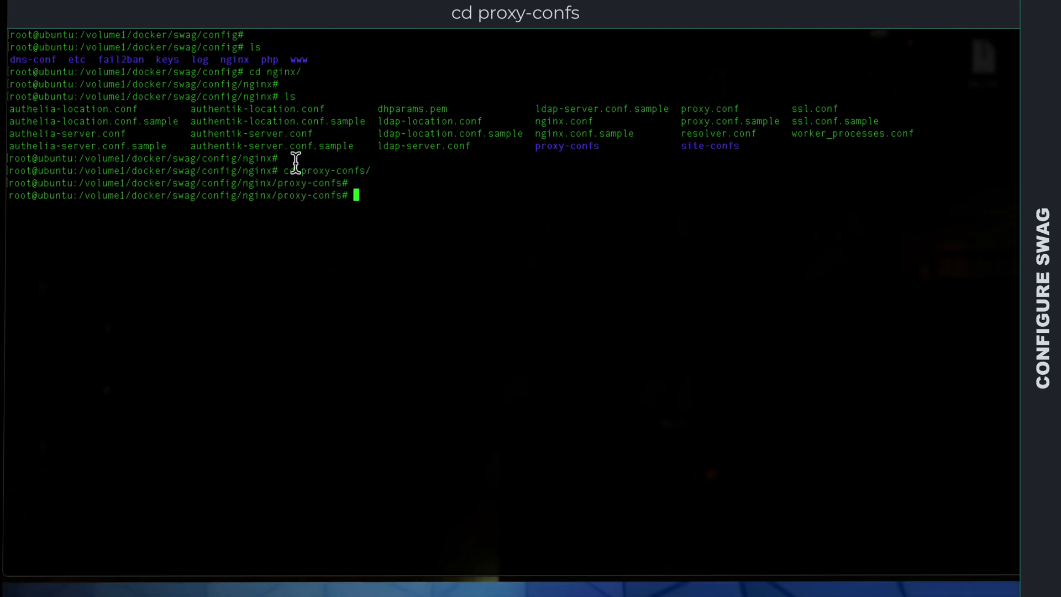
pyautogui.write('ls')
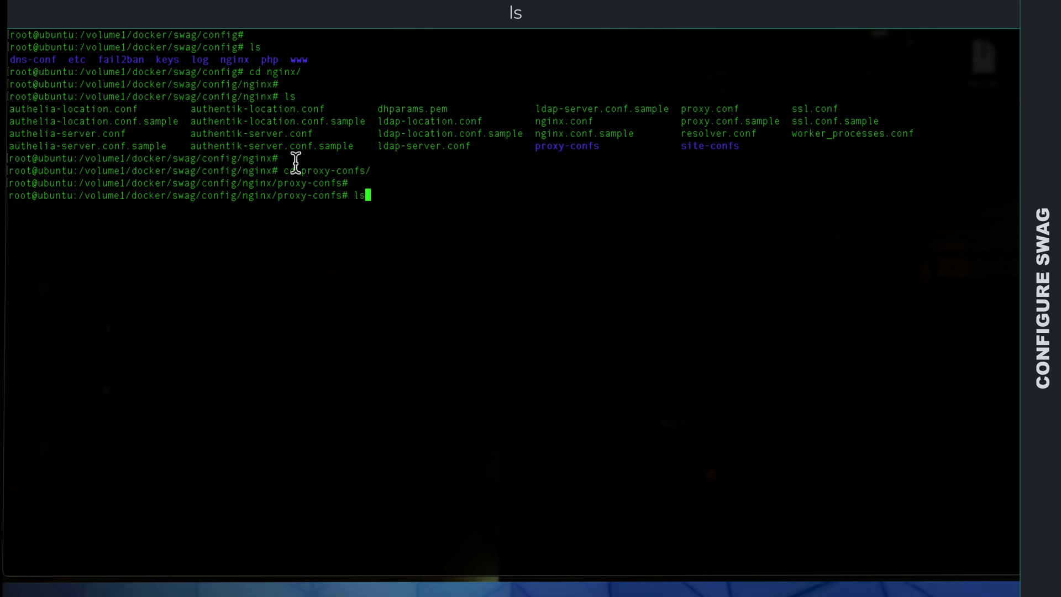
pyautogui.press('Return')
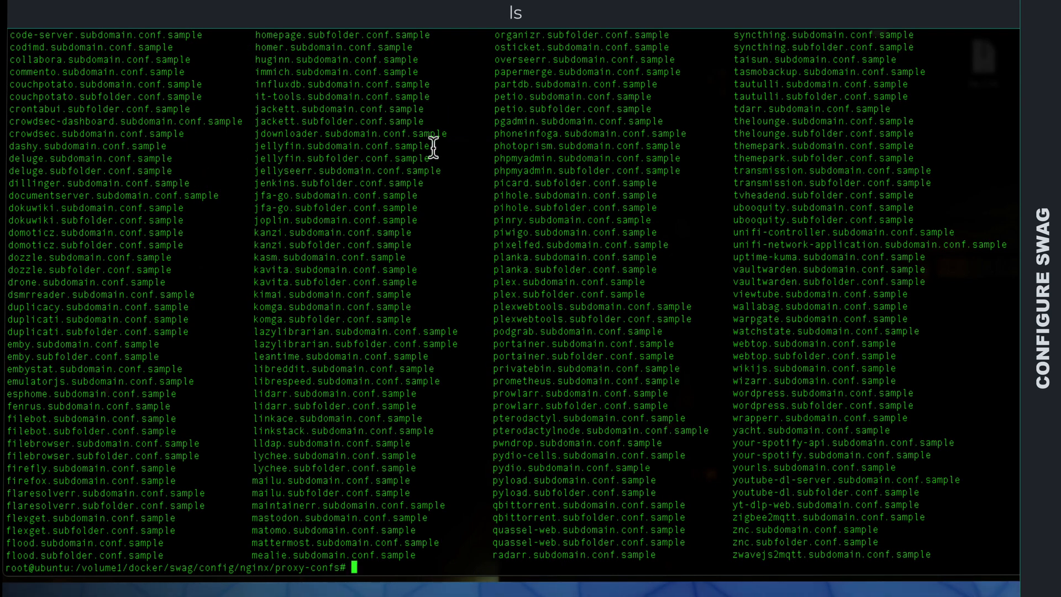
# Step: Open jellyfin.subdomain.conf.sample in nano
pyautogui.moveTo(432, 147); pyautogui.dragTo(281, 147)
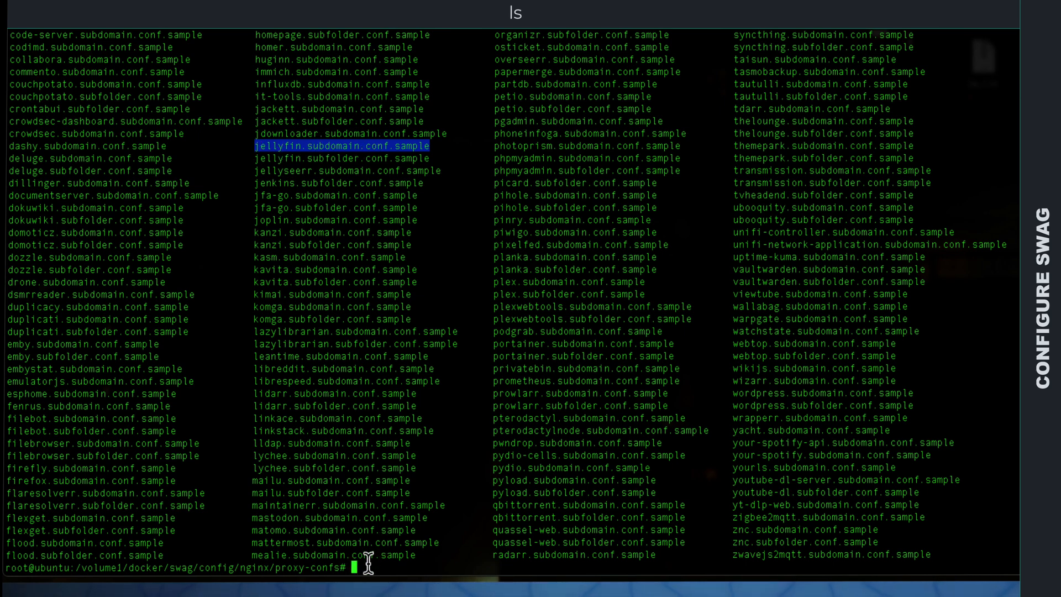
pyautogui.write('nano ')
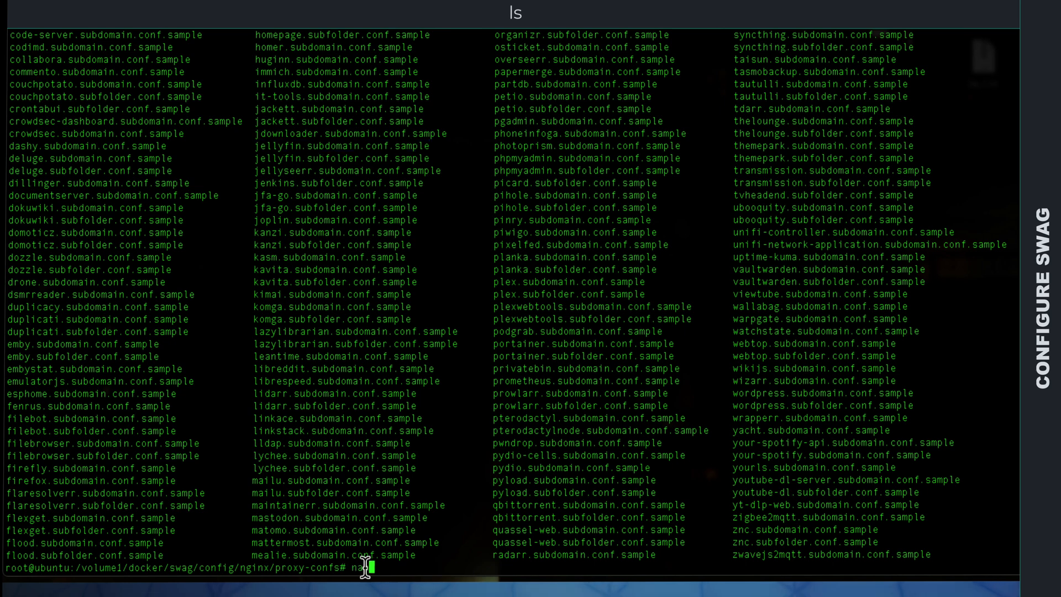
pyautogui.write('jellyfin.subdomain.conf.sample')
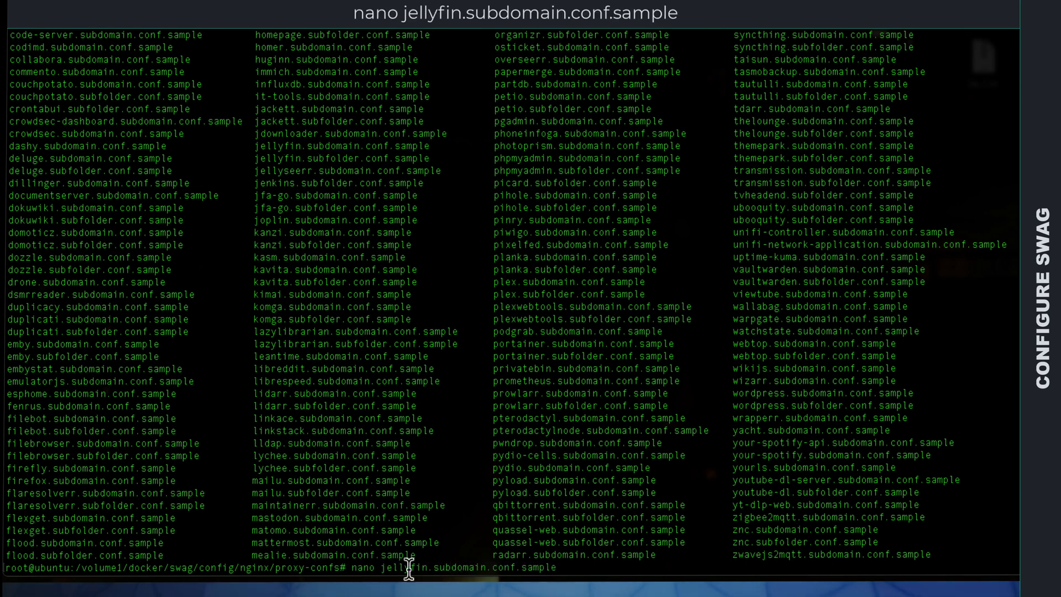
pyautogui.press('Return')
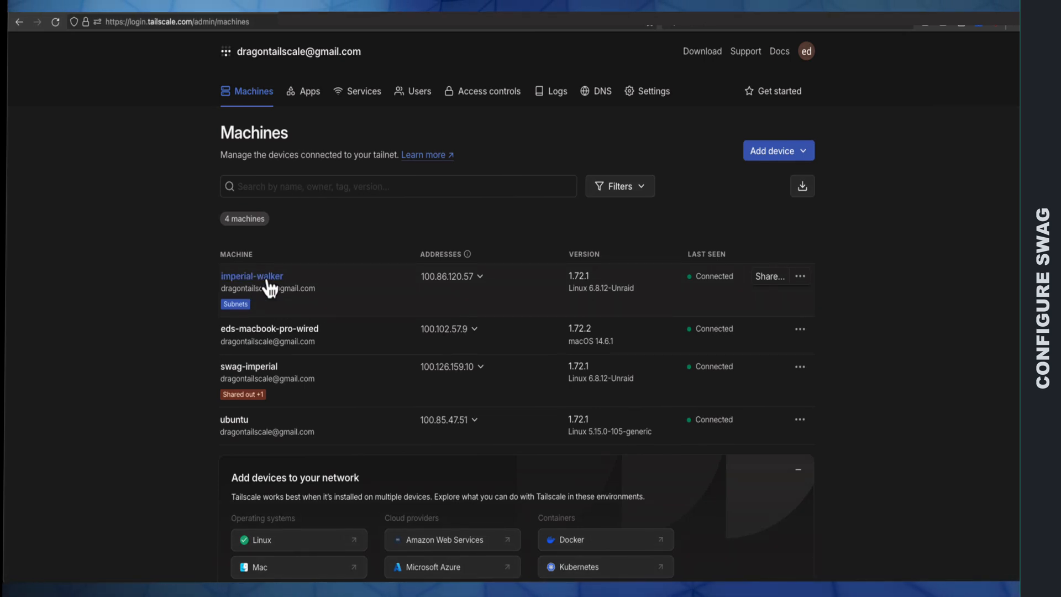
# Step: Copy imperial-walker's IPv4 address from the Tailscale machines page, and in nano set $upstream_app in the "location /" block to 100.86.120.57;
pyautogui.click(480, 279)
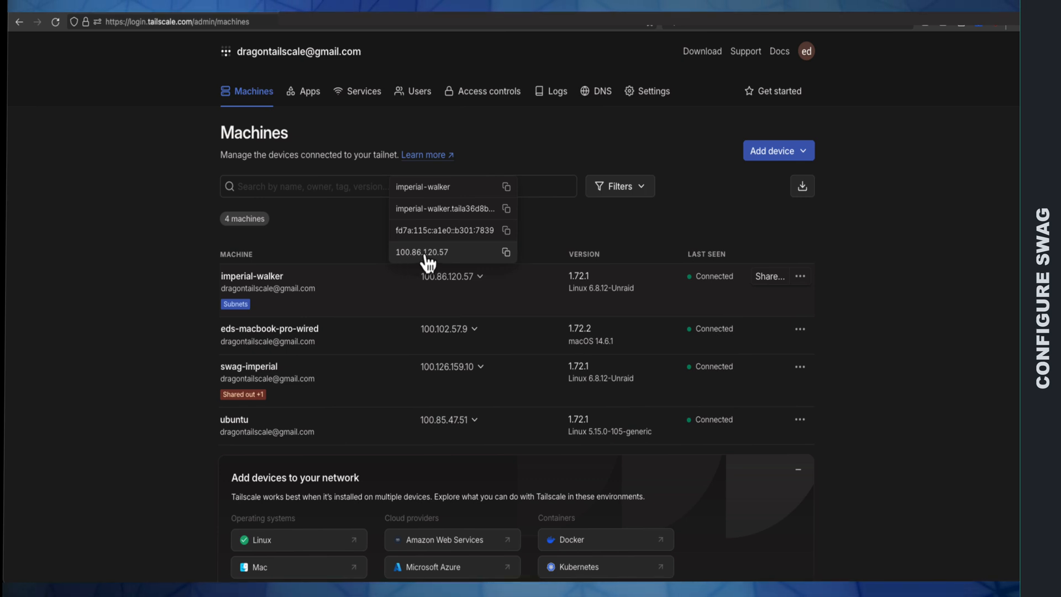
pyautogui.click(506, 253)
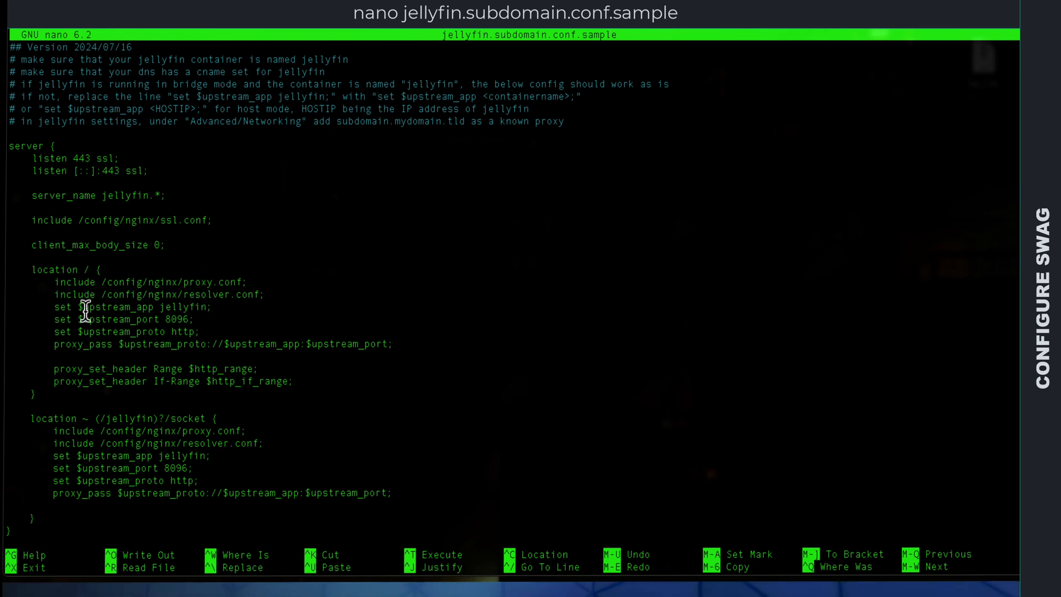
pyautogui.doubleClick(179, 307)
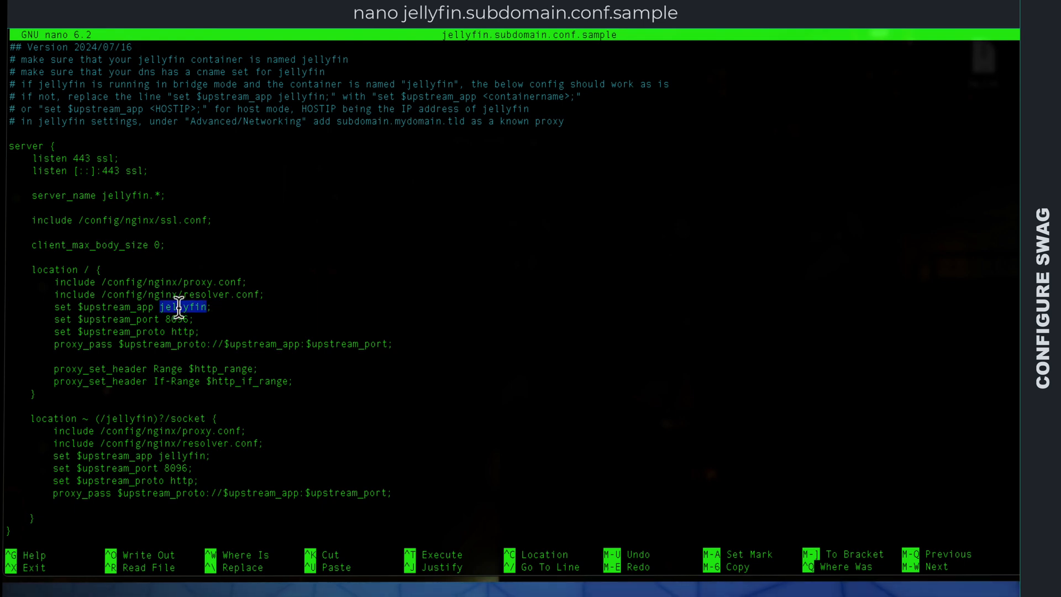
pyautogui.click(252, 309)
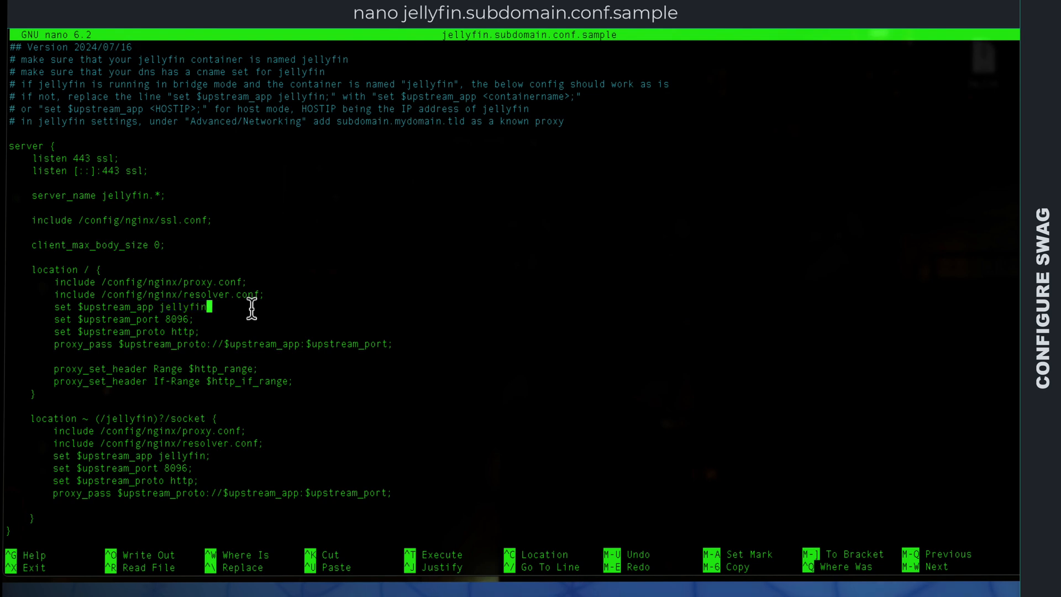
pyautogui.press('BackSpace')
pyautogui.press('BackSpace')
pyautogui.press('BackSpace')
pyautogui.press('BackSpace')
pyautogui.press('BackSpace')
pyautogui.press('BackSpace')
pyautogui.press('BackSpace')
pyautogui.press('BackSpace')
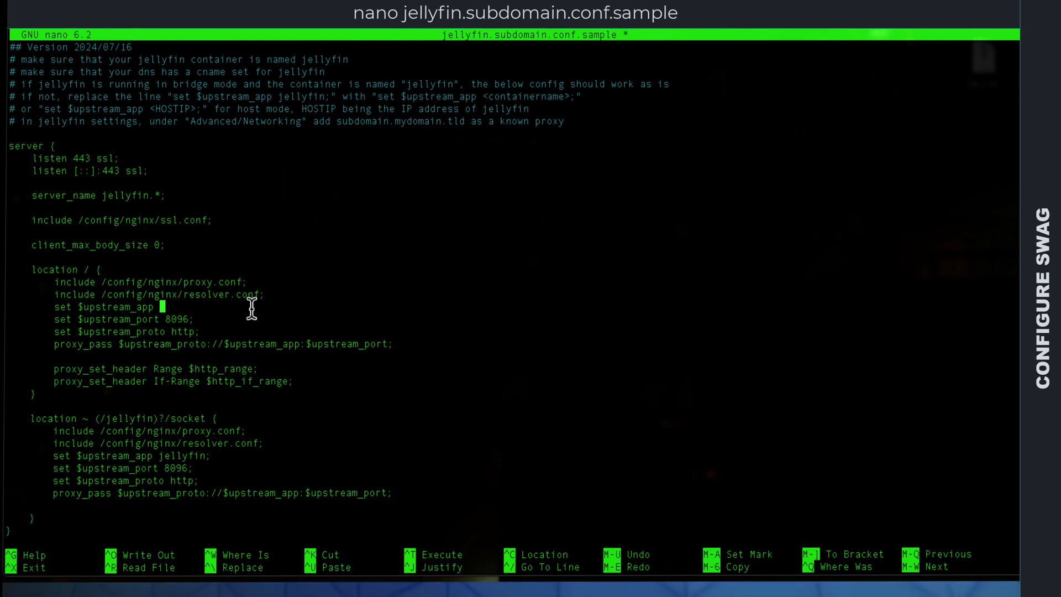
pyautogui.hotkey('ctrl', 'shift', 'v')
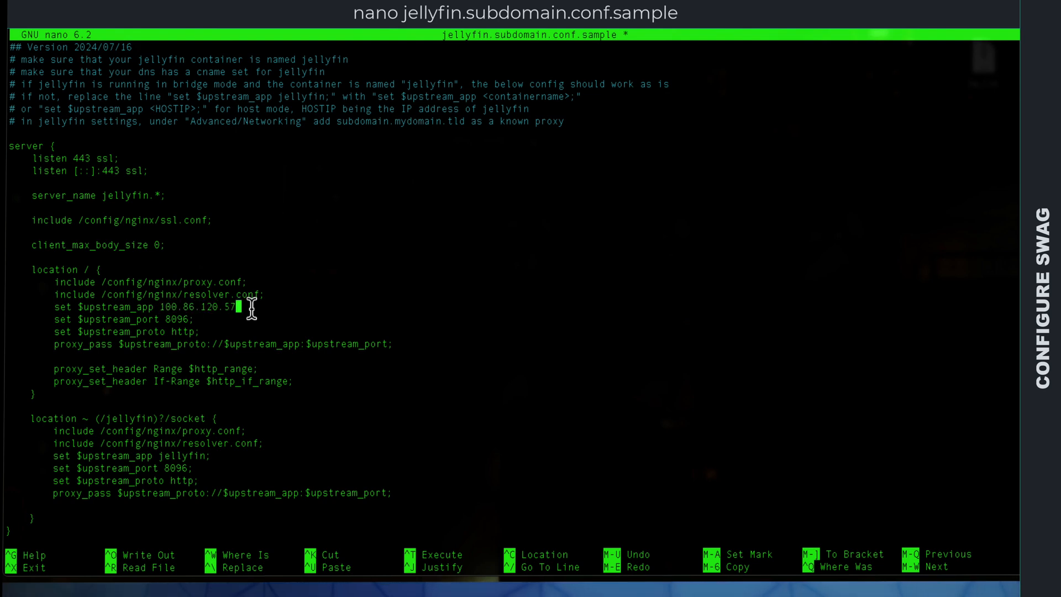
pyautogui.write(';')
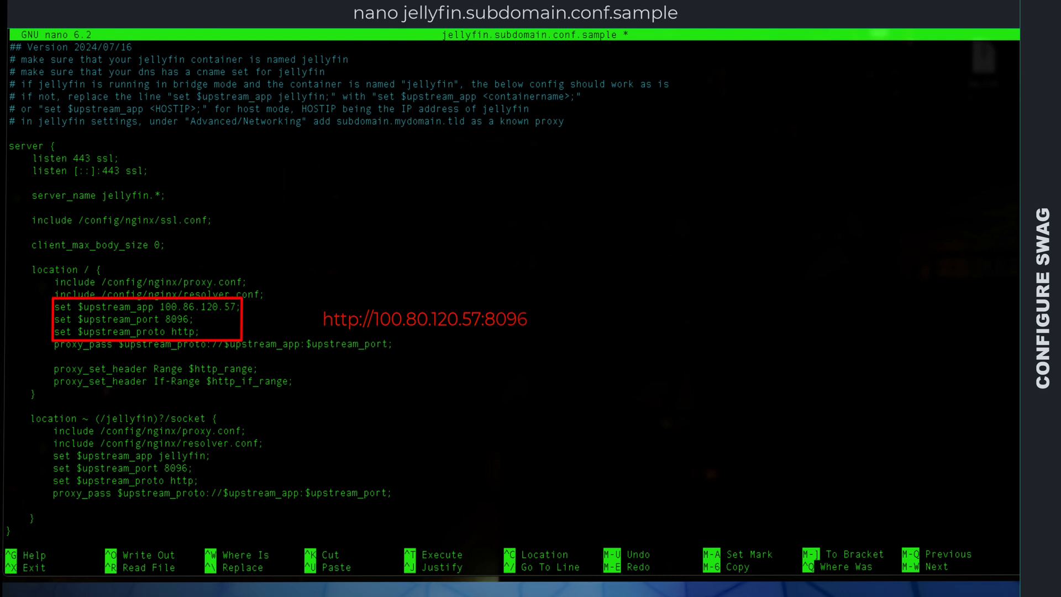
# Step: In the "/jellyfin/socket" location block, replace the $upstream_app value jellyfin with 100.86.120.57
pyautogui.click(201, 318)
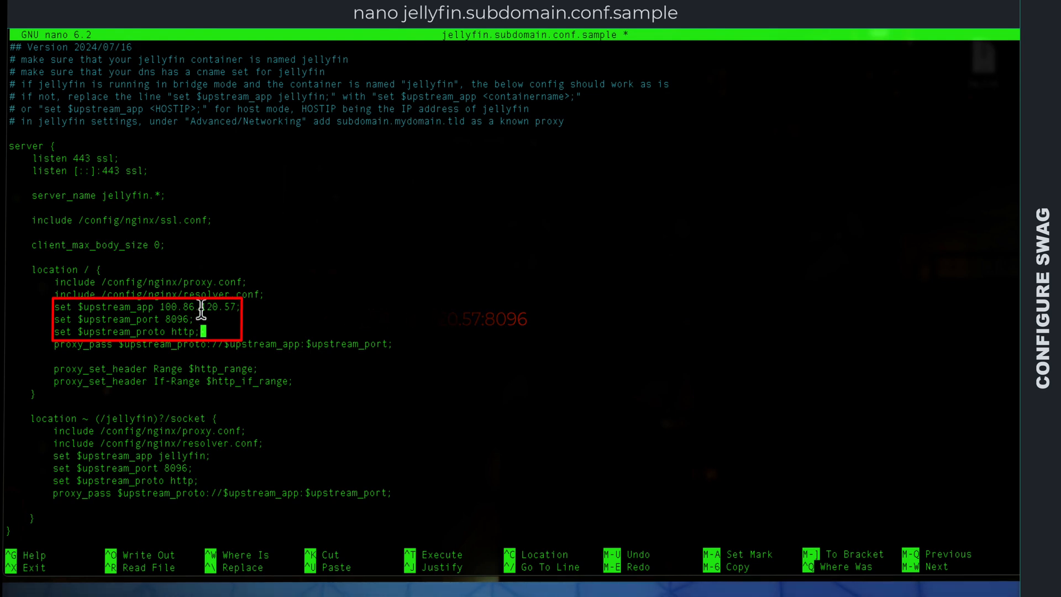
pyautogui.press('Down')
pyautogui.press('Down')
pyautogui.press('Down')
pyautogui.press('Down')
pyautogui.press('Down')
pyautogui.press('Down')
pyautogui.press('Down')
pyautogui.press('Down')
pyautogui.press('Down')
pyautogui.press('Down')
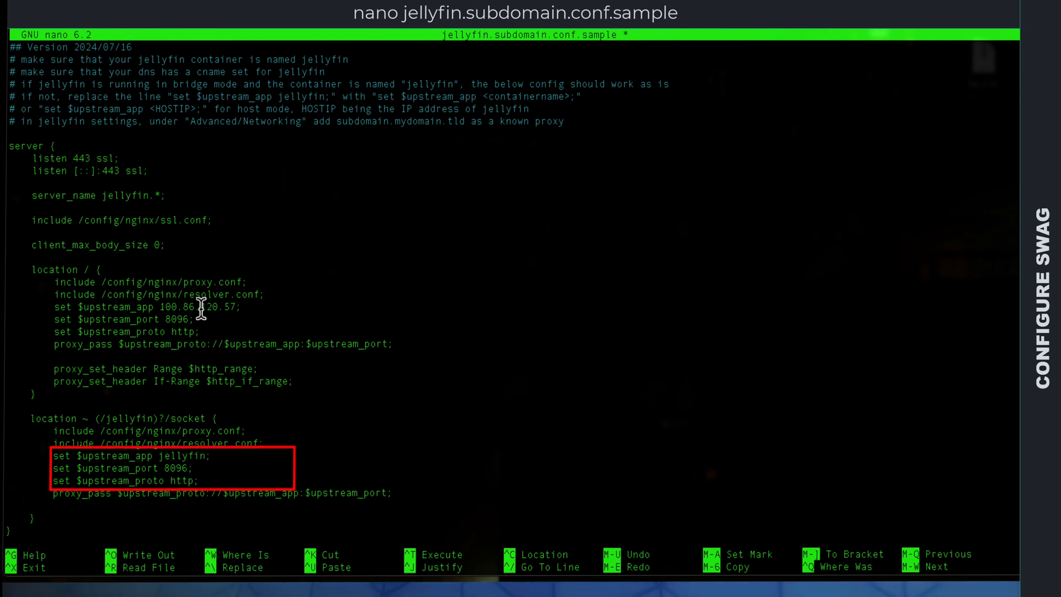
pyautogui.press('BackSpace')
pyautogui.press('BackSpace')
pyautogui.press('BackSpace')
pyautogui.press('BackSpace')
pyautogui.press('BackSpace')
pyautogui.press('BackSpace')
pyautogui.press('BackSpace')
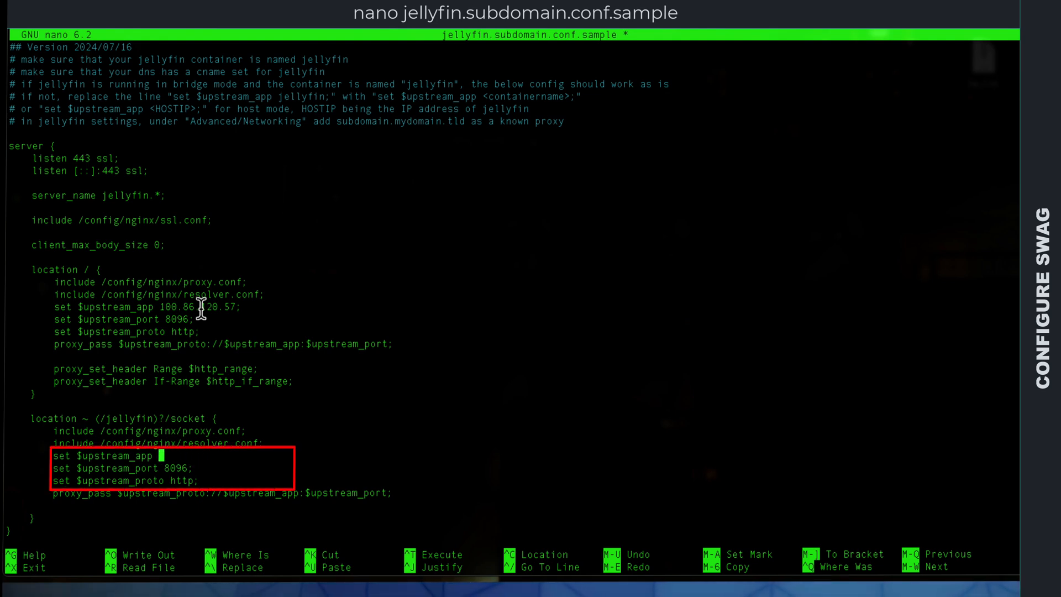
pyautogui.hotkey('ctrl', 'shift', 'v')
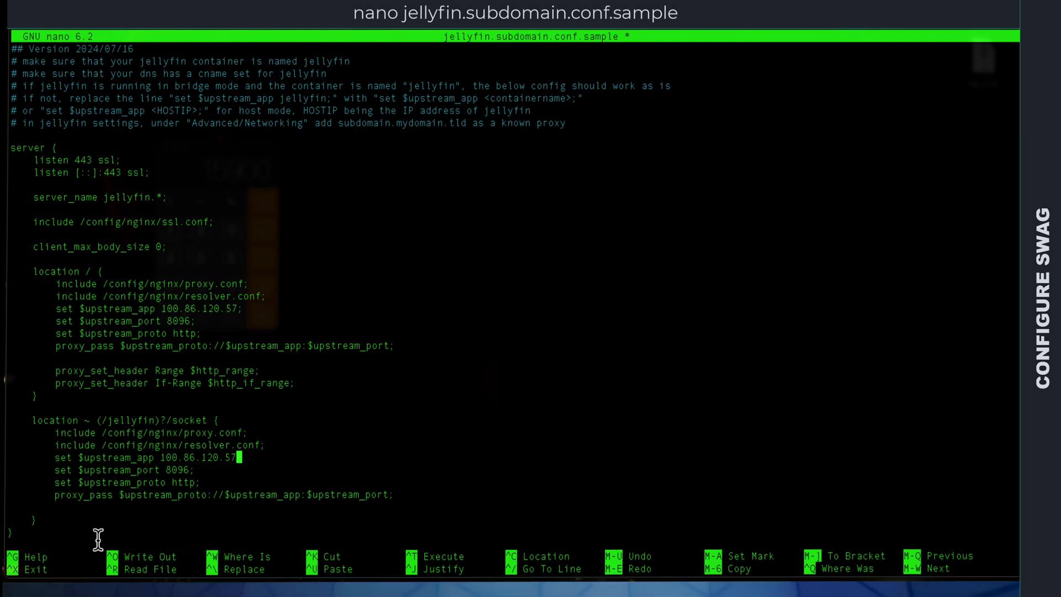
# Step: Save the edited Jellyfin proxy configuration under the new name jellyfin.subdomain.conf and exit nano
pyautogui.hotkey('ctrl', 'o')
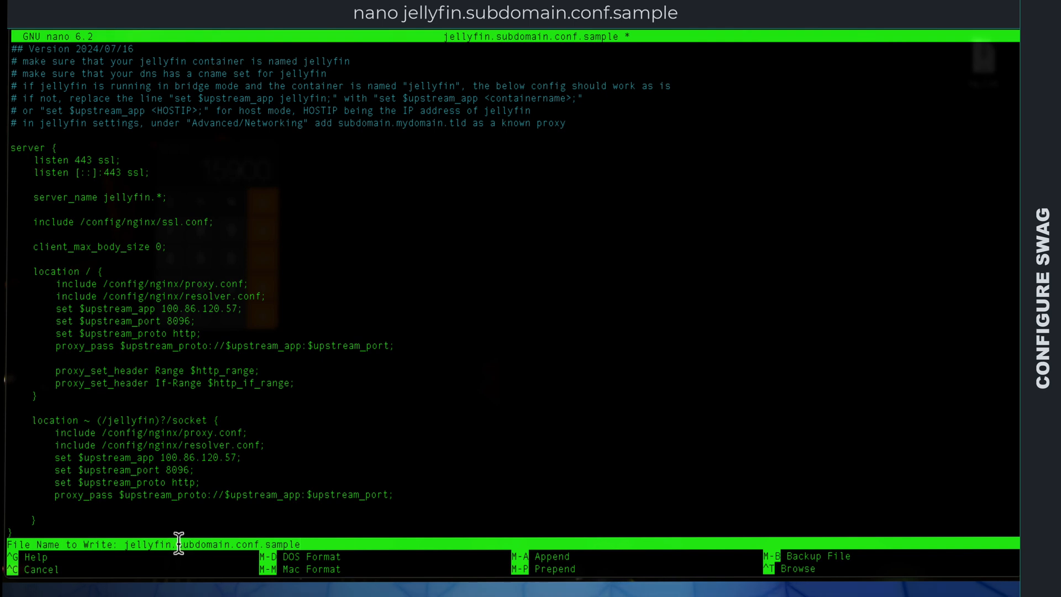
pyautogui.moveTo(126, 544); pyautogui.dragTo(308, 543)
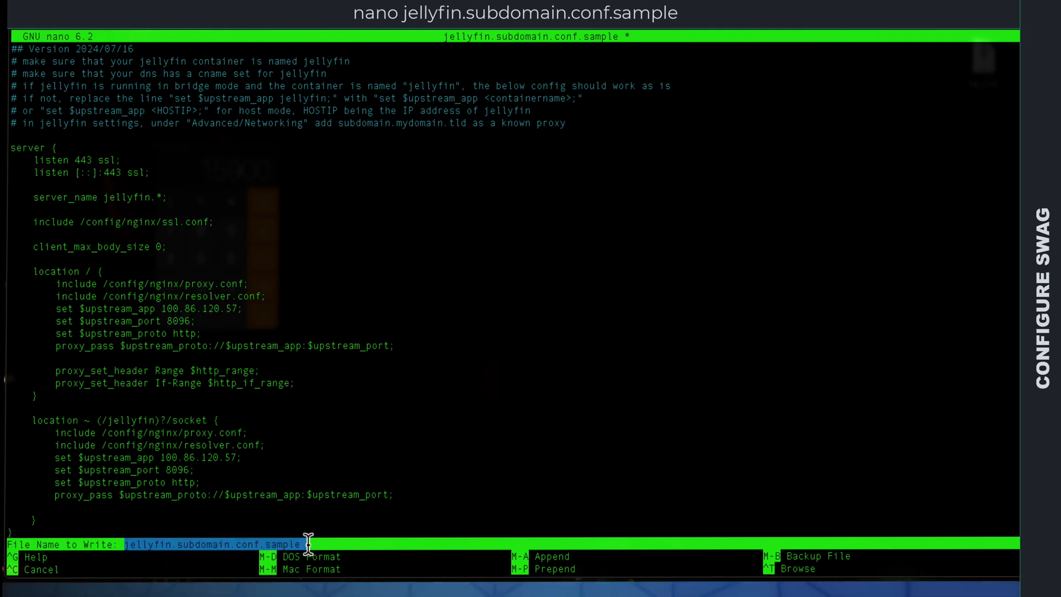
pyautogui.click(305, 544)
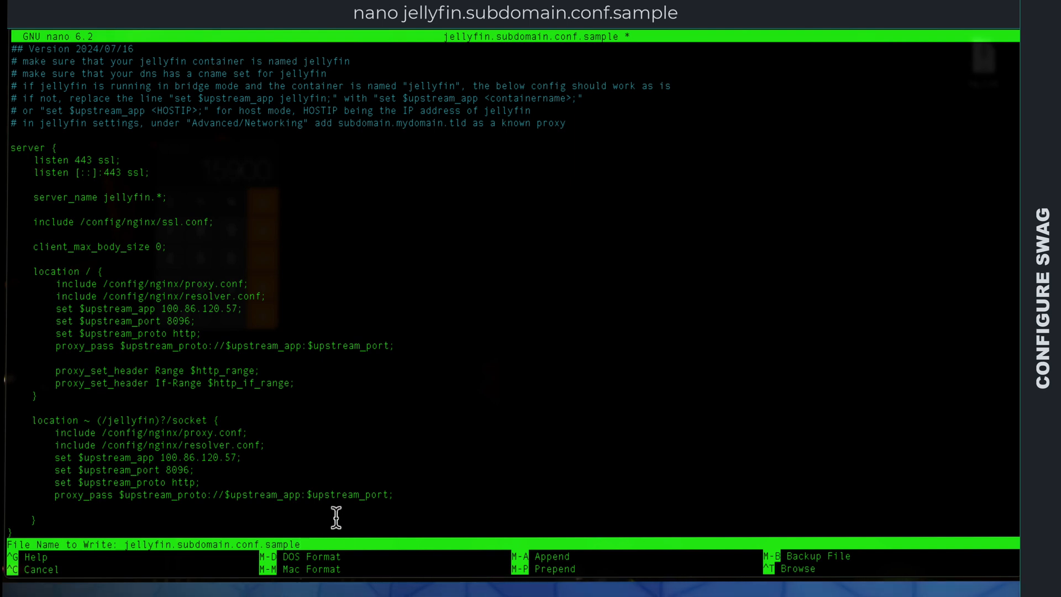
pyautogui.press('BackSpace')
pyautogui.press('BackSpace')
pyautogui.press('BackSpace')
pyautogui.press('BackSpace')
pyautogui.press('BackSpace')
pyautogui.press('BackSpace')
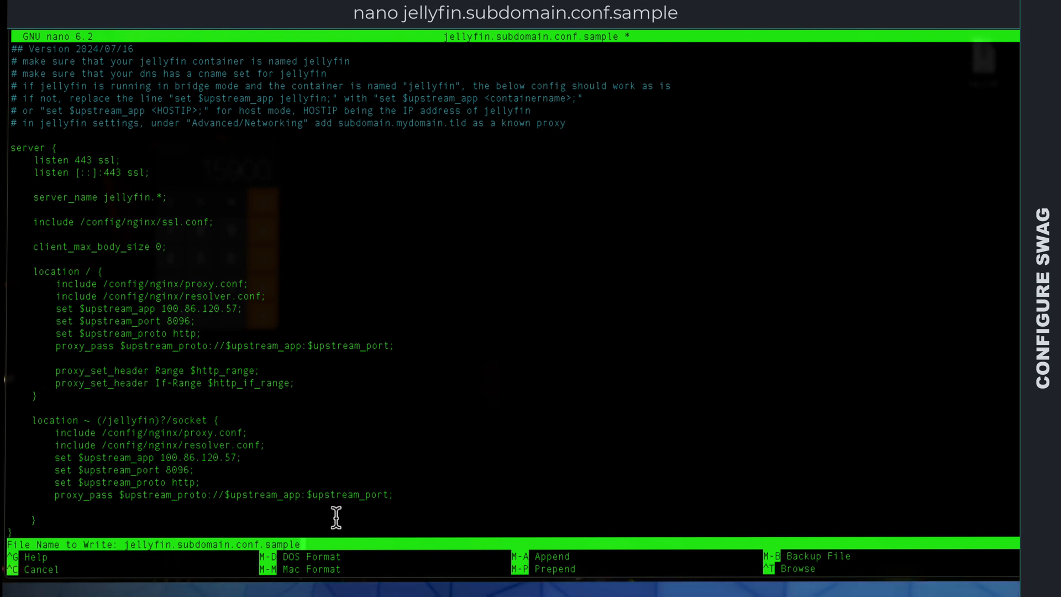
pyautogui.press('BackSpace')
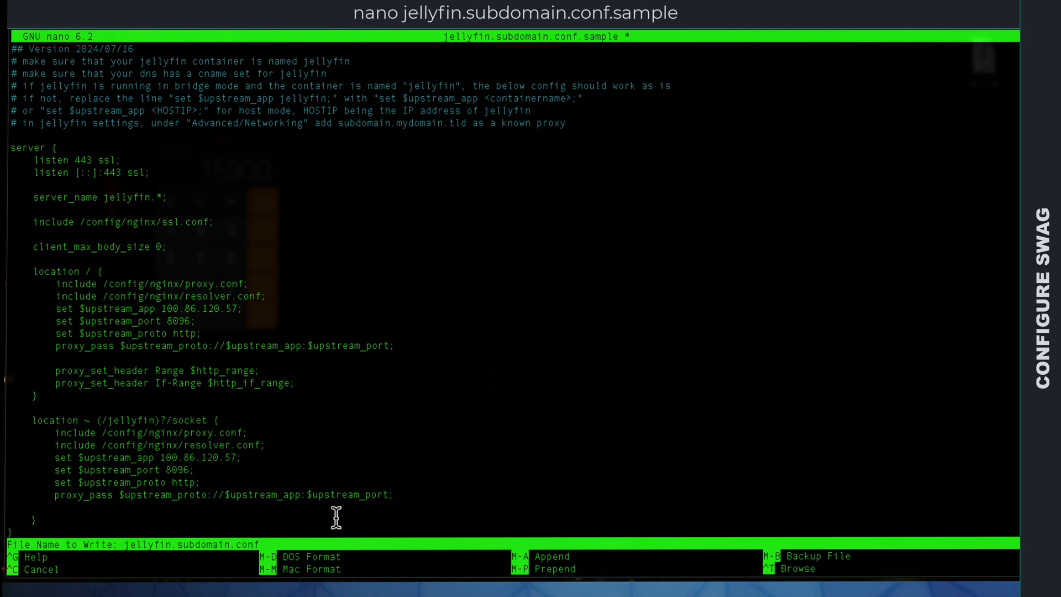
pyautogui.press('Return')
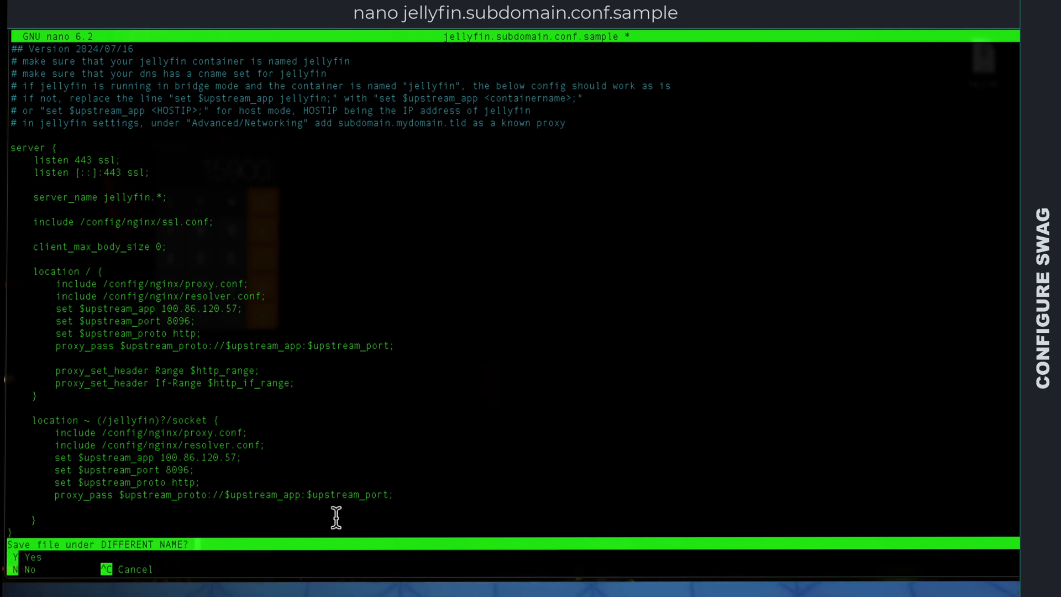
pyautogui.press('y')
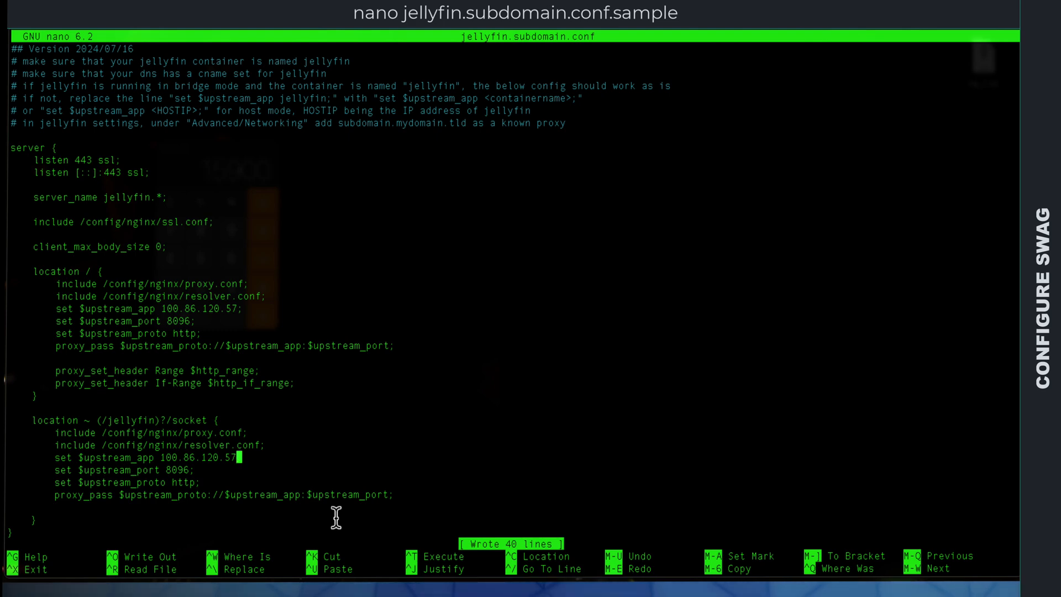
pyautogui.hotkey('ctrl', 'x')
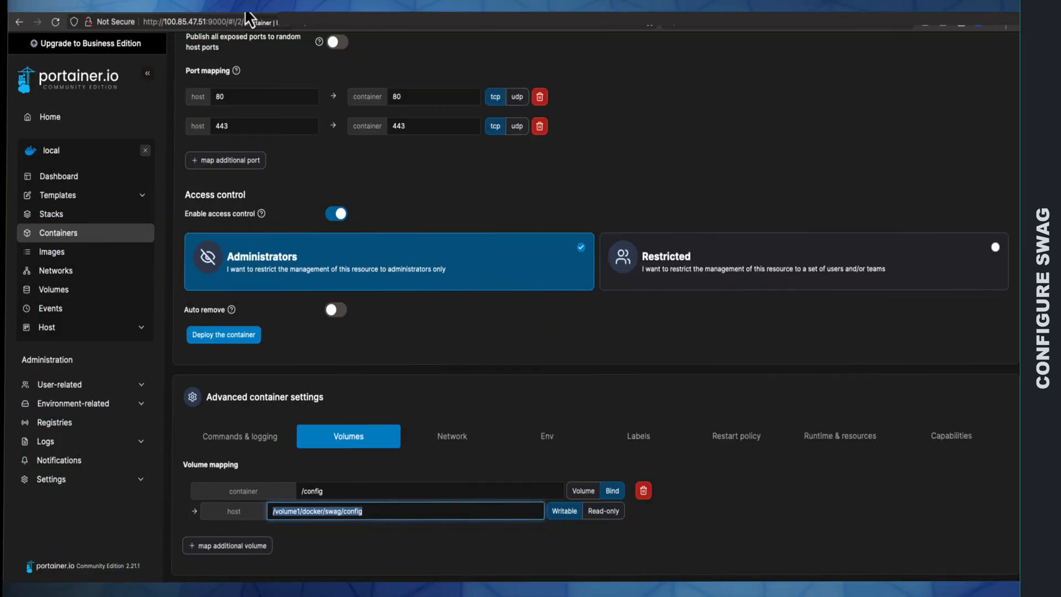
# Step: Switch to Portainer and restart the Swag container from the container list
pyautogui.click(63, 234)
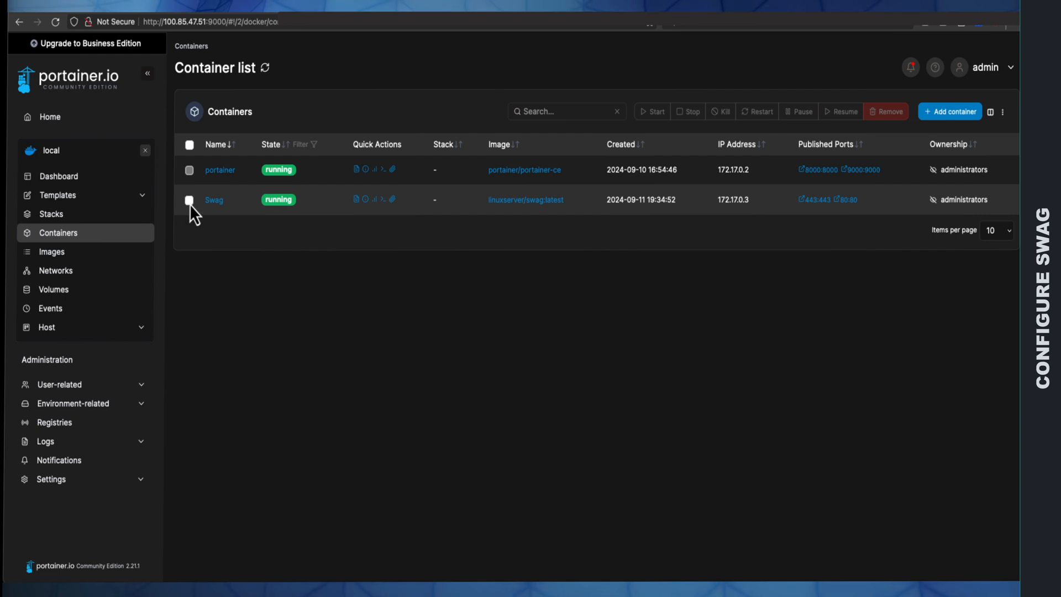
pyautogui.click(189, 200)
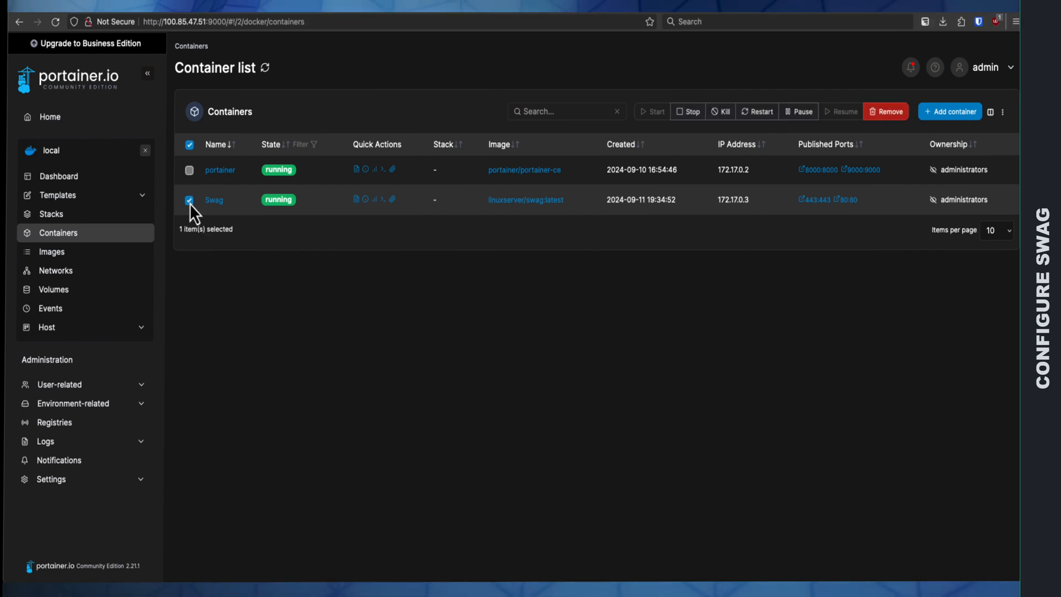
pyautogui.click(759, 114)
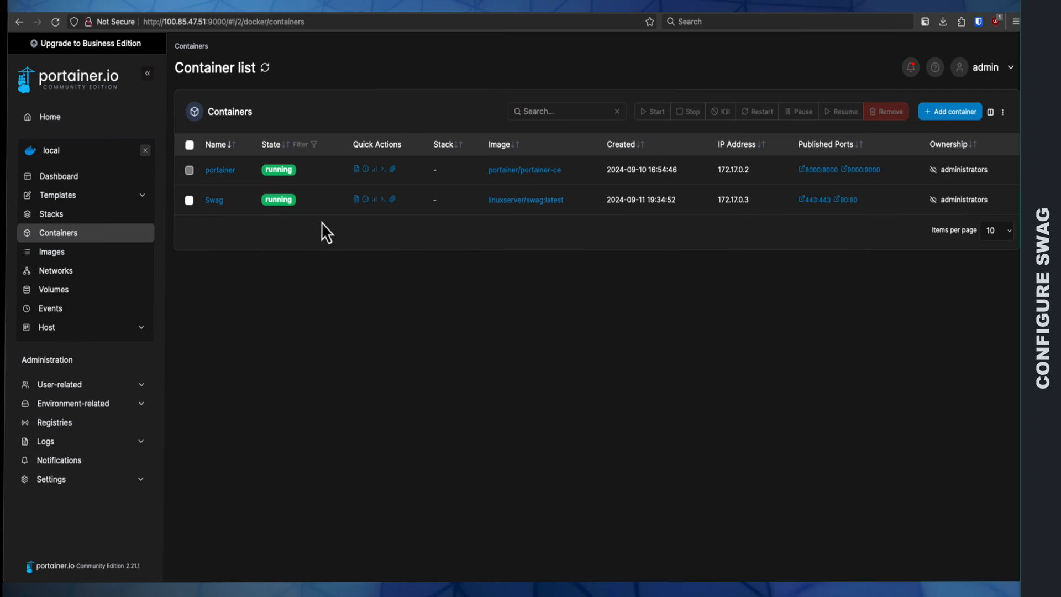
# Step: Examine the end of the Swag container's logs for certificate generation and server readiness, and return to the container list
pyautogui.click(356, 199)
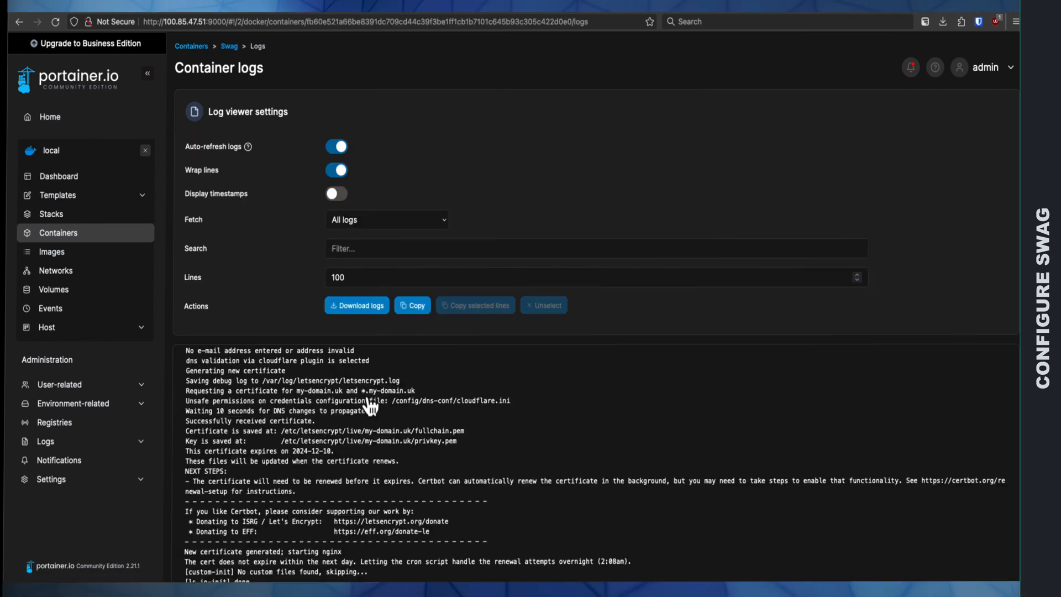
pyautogui.scroll(-1, 371, 408)
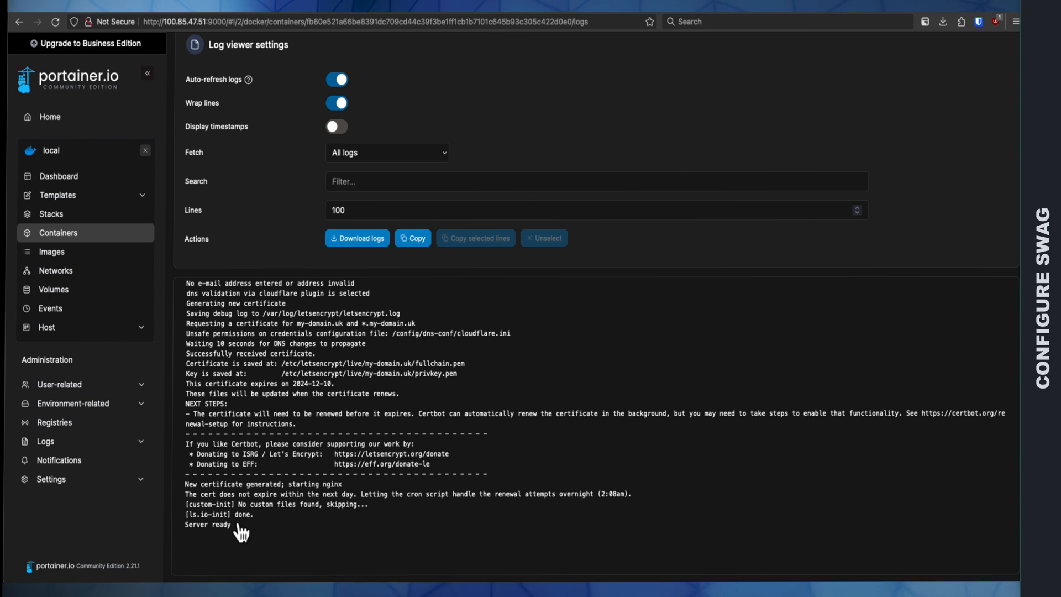
pyautogui.moveTo(232, 526); pyautogui.dragTo(194, 528)
pyautogui.moveTo(286, 485); pyautogui.dragTo(194, 485)
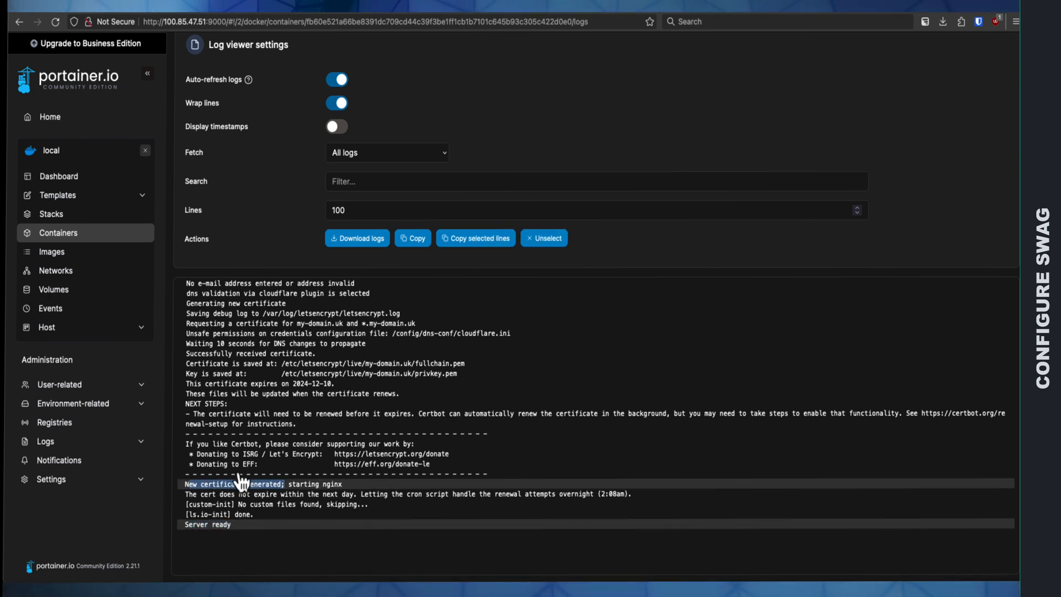
pyautogui.click(73, 236)
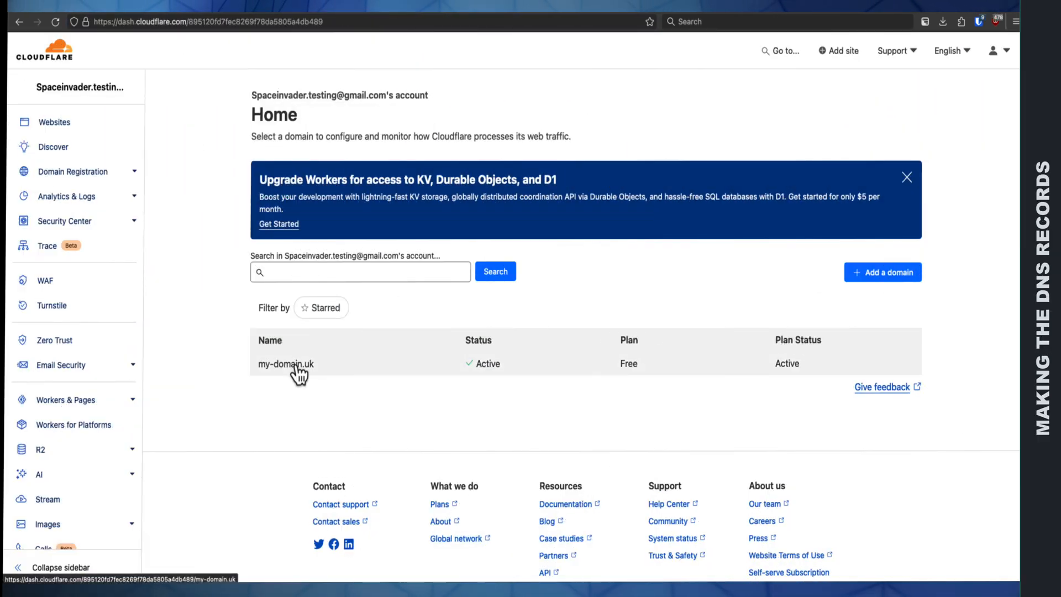
pyautogui.click(296, 366)
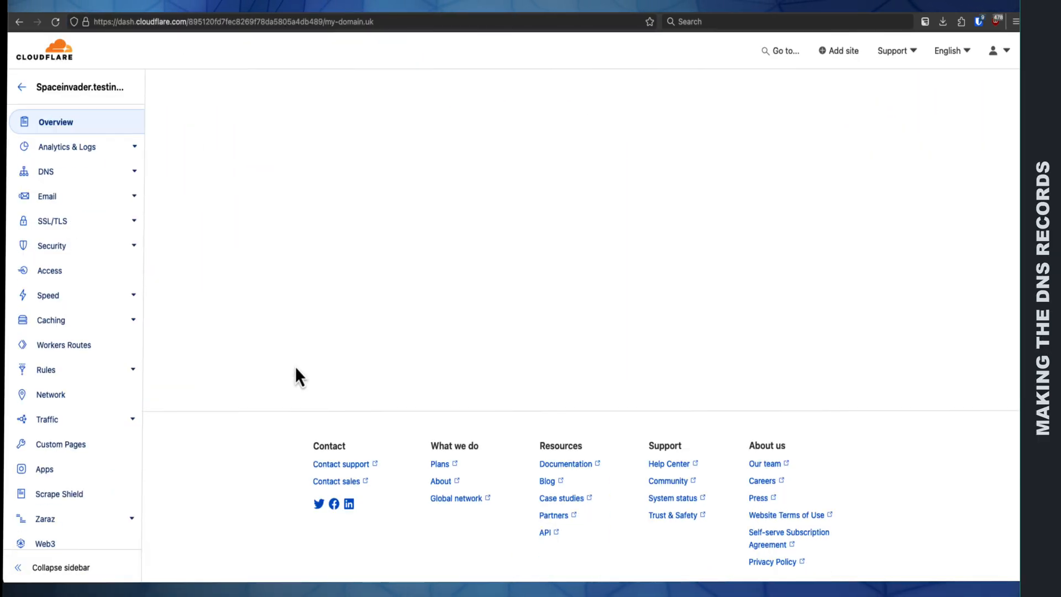
pyautogui.click(54, 172)
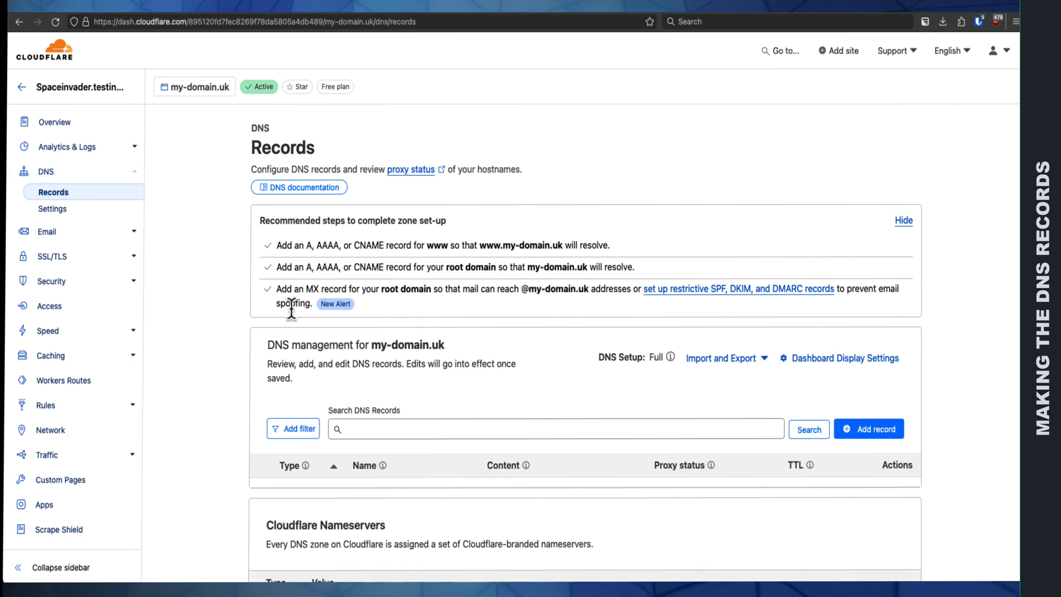
pyautogui.scroll(-2, 292, 311)
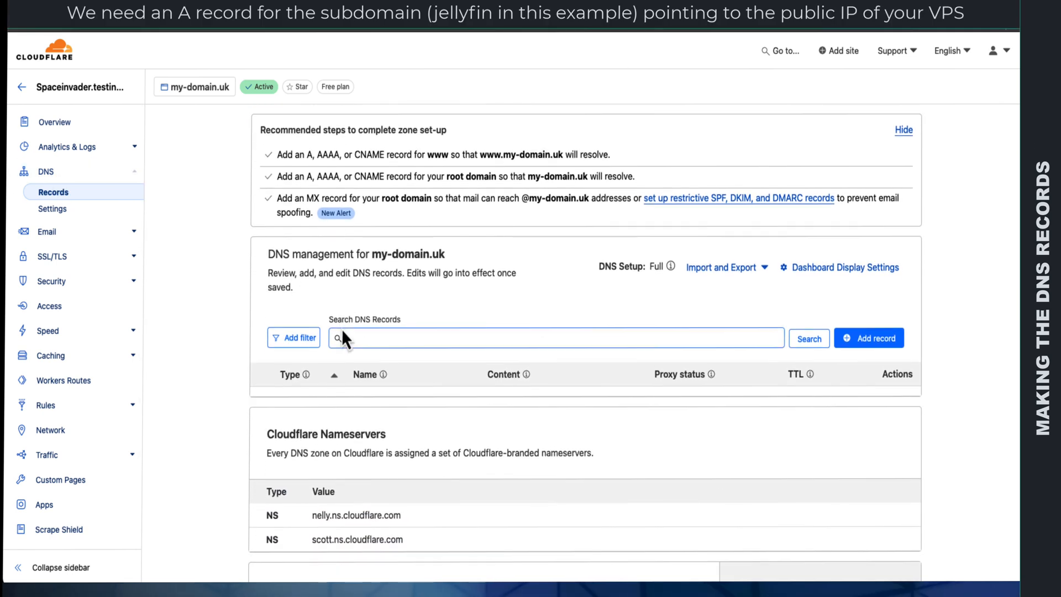
pyautogui.click(868, 334)
pyautogui.write('jell')
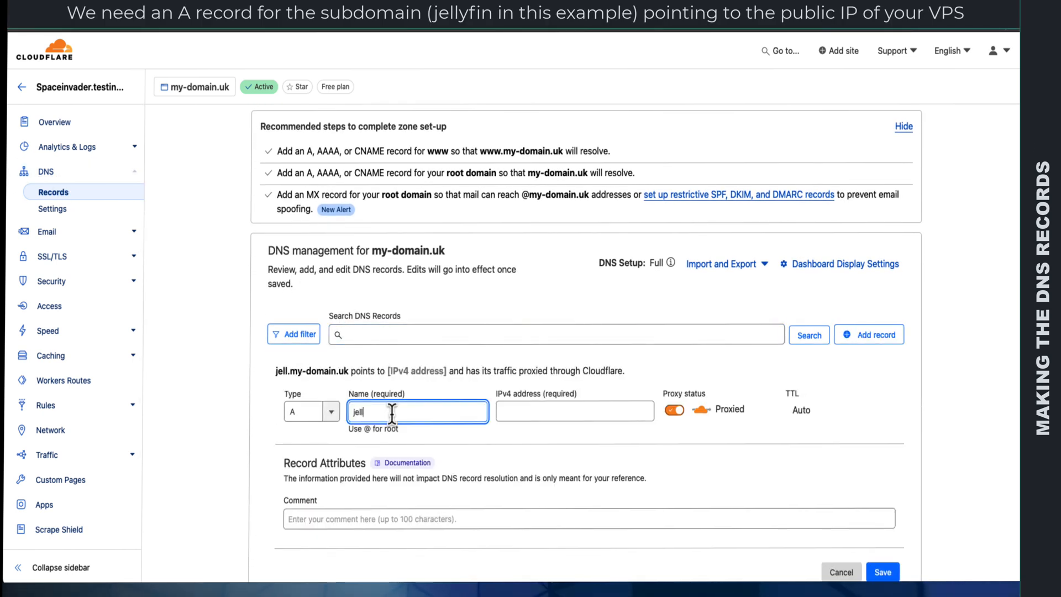
pyautogui.write('yfin')
pyautogui.click(515, 411)
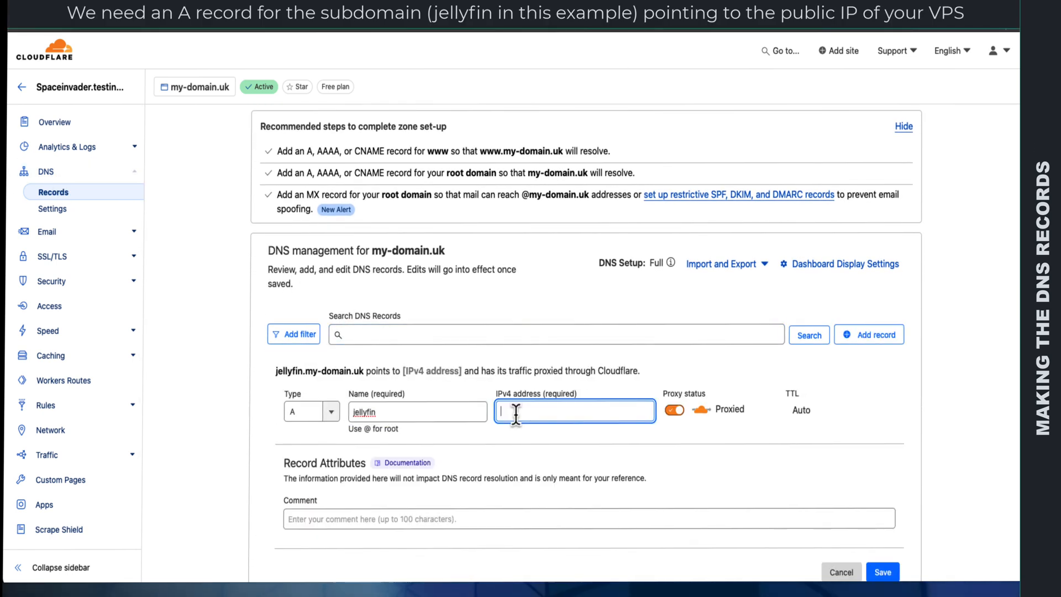
pyautogui.write('77.10')
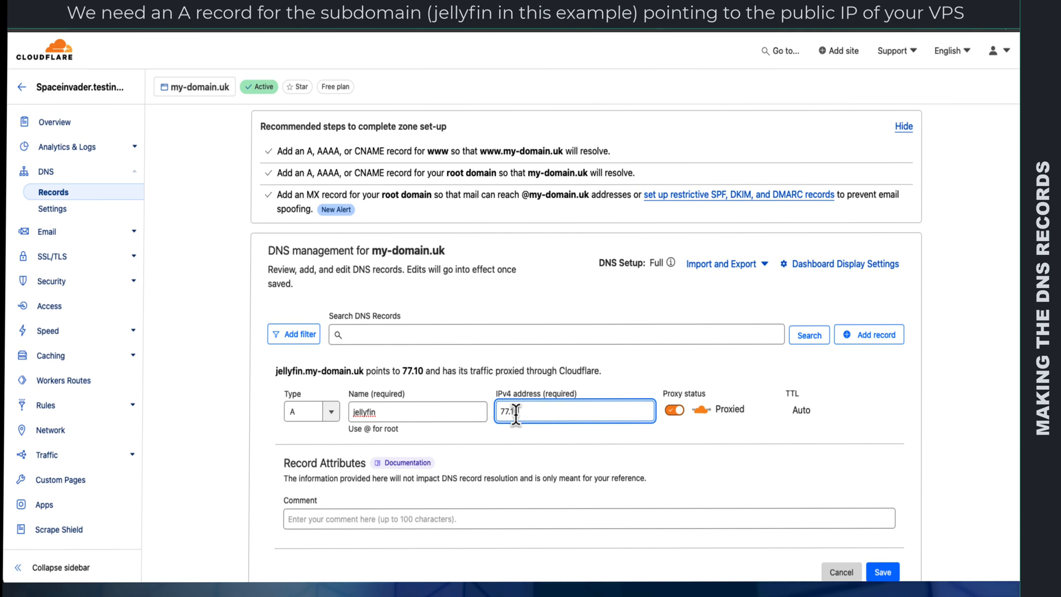
pyautogui.write('.54.66')
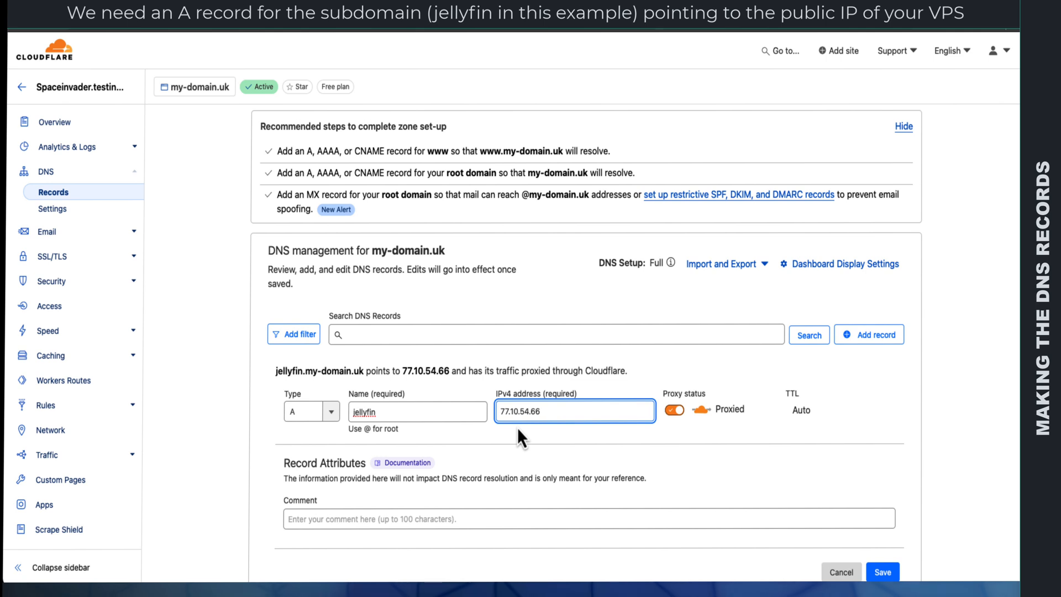
# Step: Turn off Cloudflare proxying for the jellyfin record so it is DNS only, and save the record
pyautogui.click(674, 410)
pyautogui.click(673, 410)
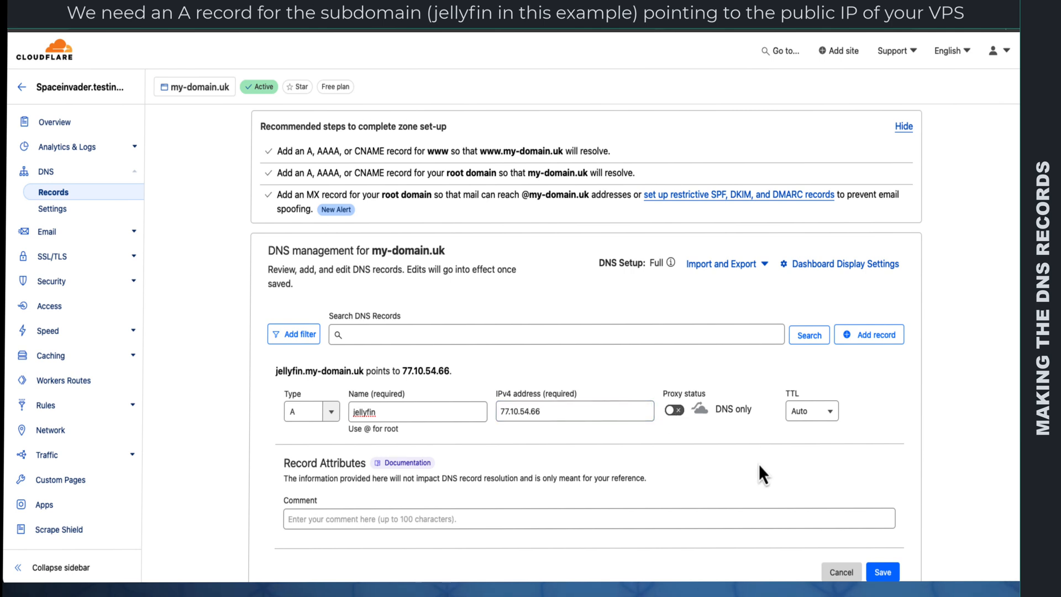
pyautogui.scroll(-1, 784, 472)
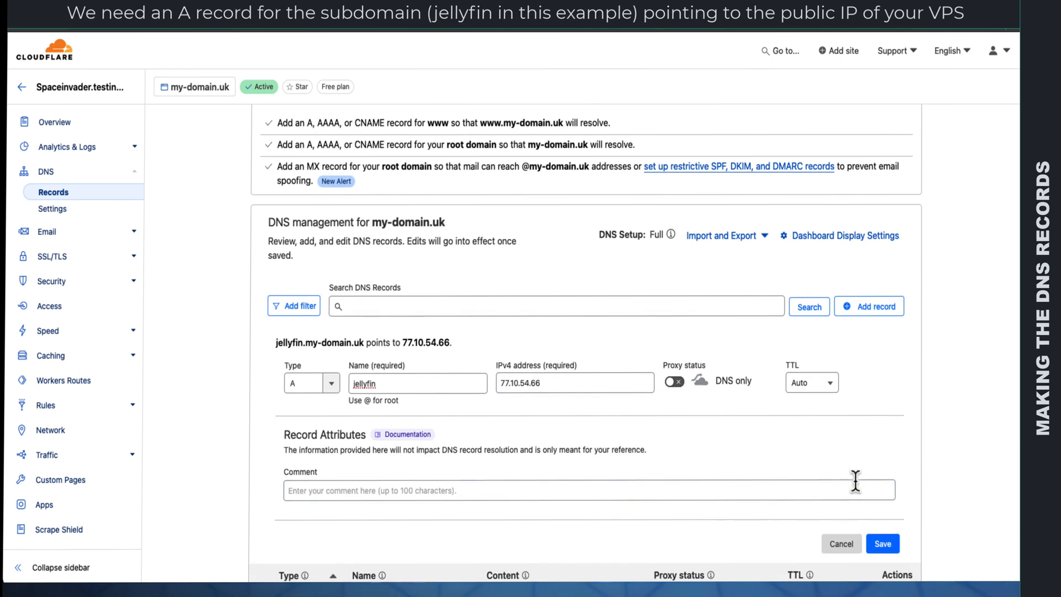
pyautogui.click(882, 544)
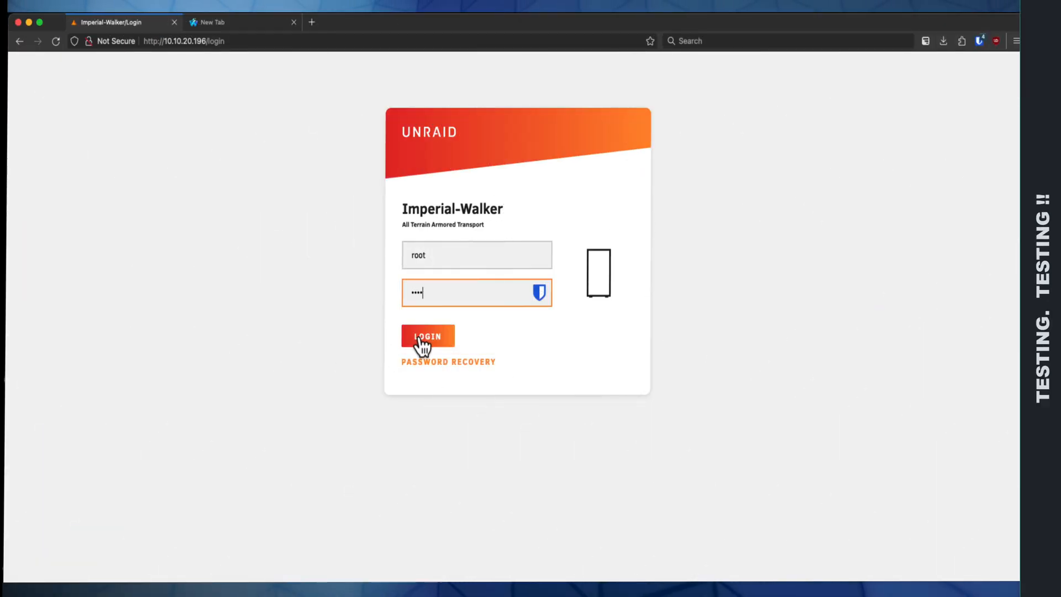
# Step: Log in to the Imperial-Walker Unraid server, check the binhex-jellyfin container's web interface from the Docker page, and close it
pyautogui.click(420, 338)
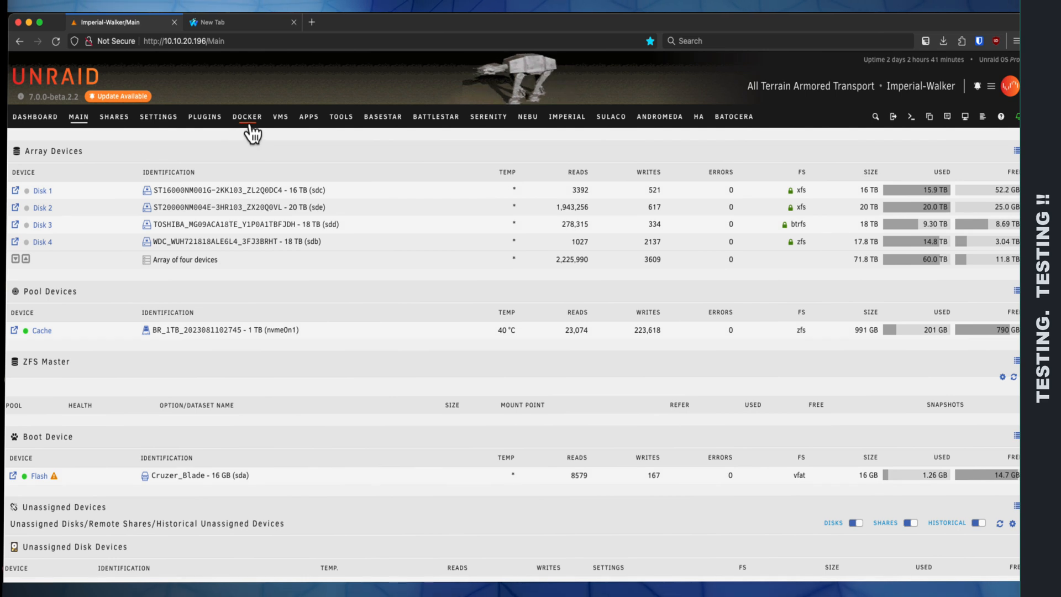
pyautogui.click(249, 125)
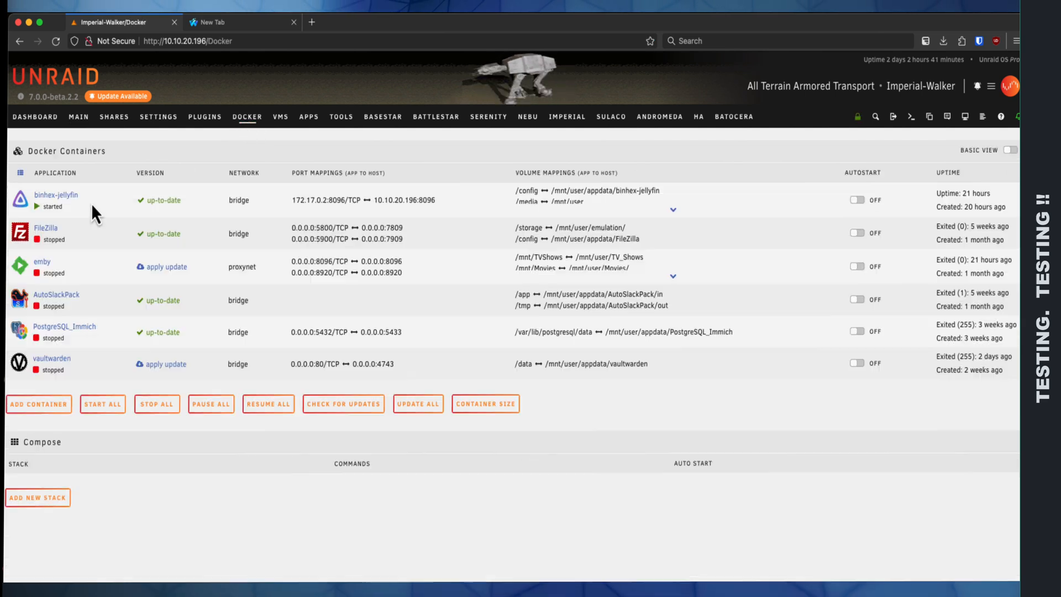
pyautogui.click(25, 206)
pyautogui.click(41, 221)
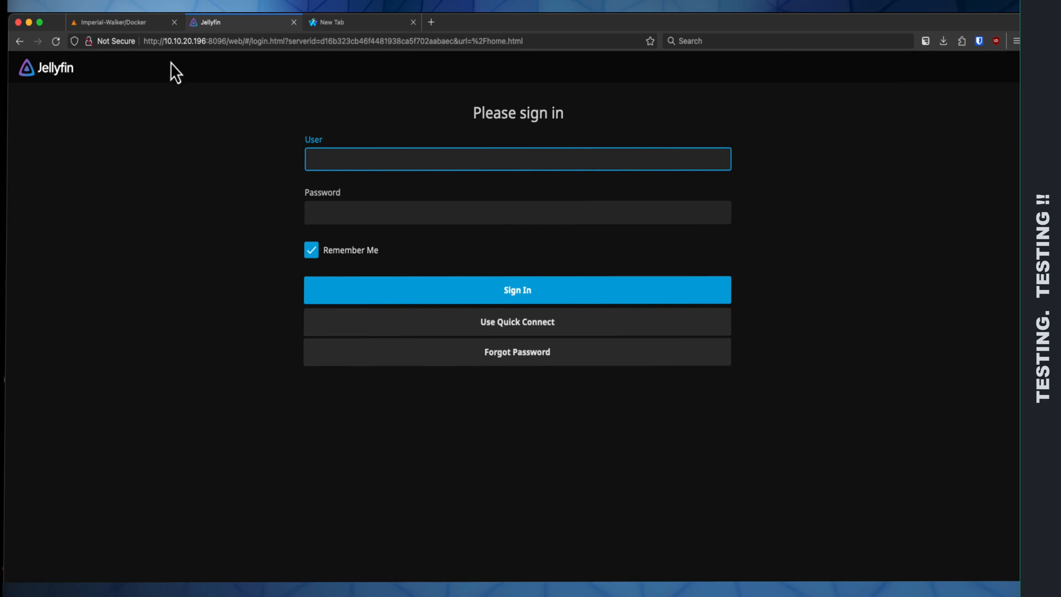
pyautogui.click(293, 22)
pyautogui.click(227, 27)
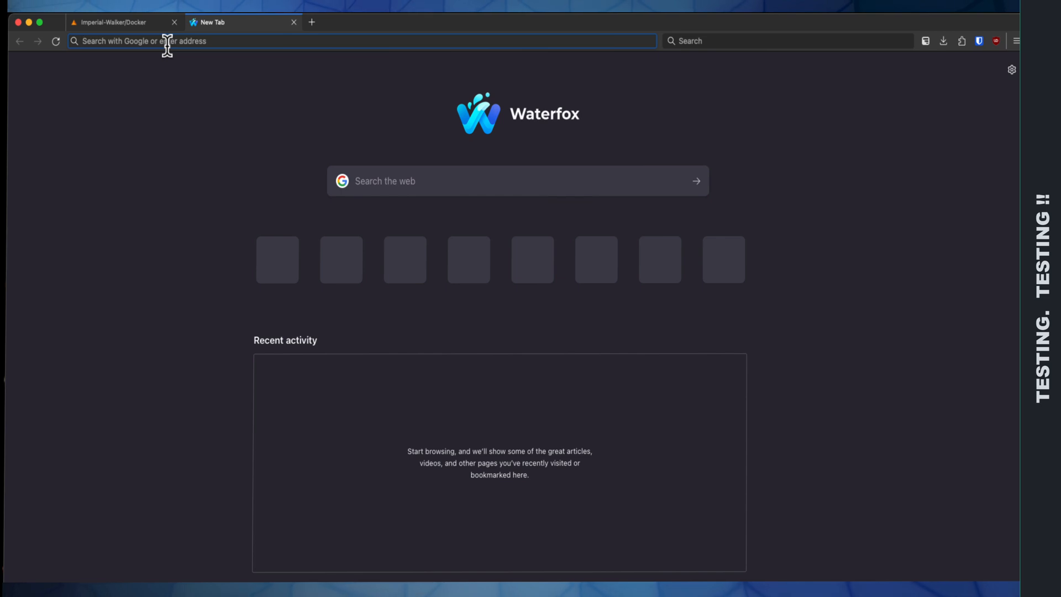
pyautogui.write('https://jellyfin.my-domain.uk/')
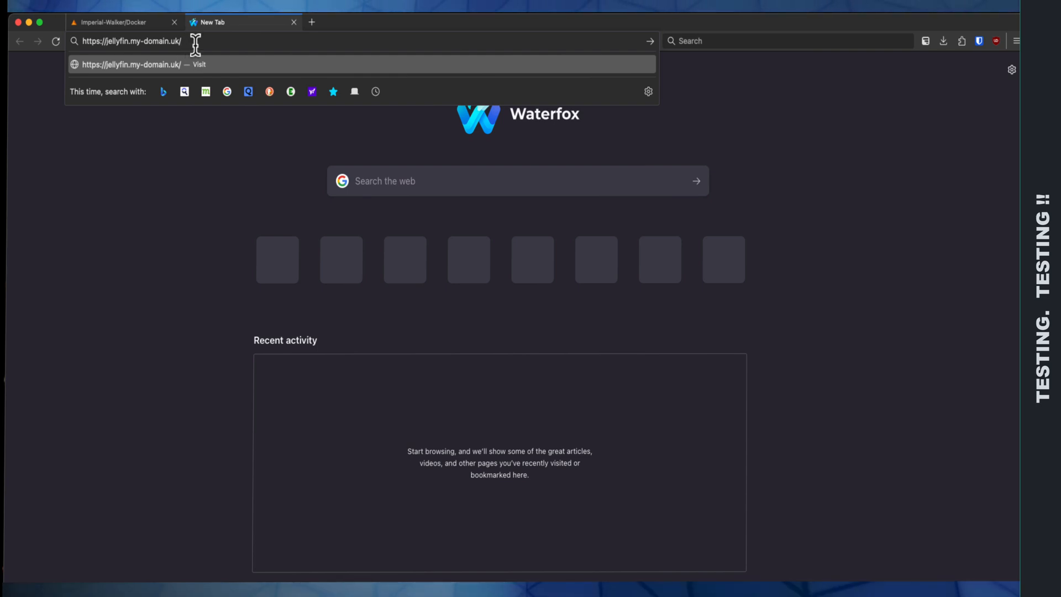
pyautogui.press('Return')
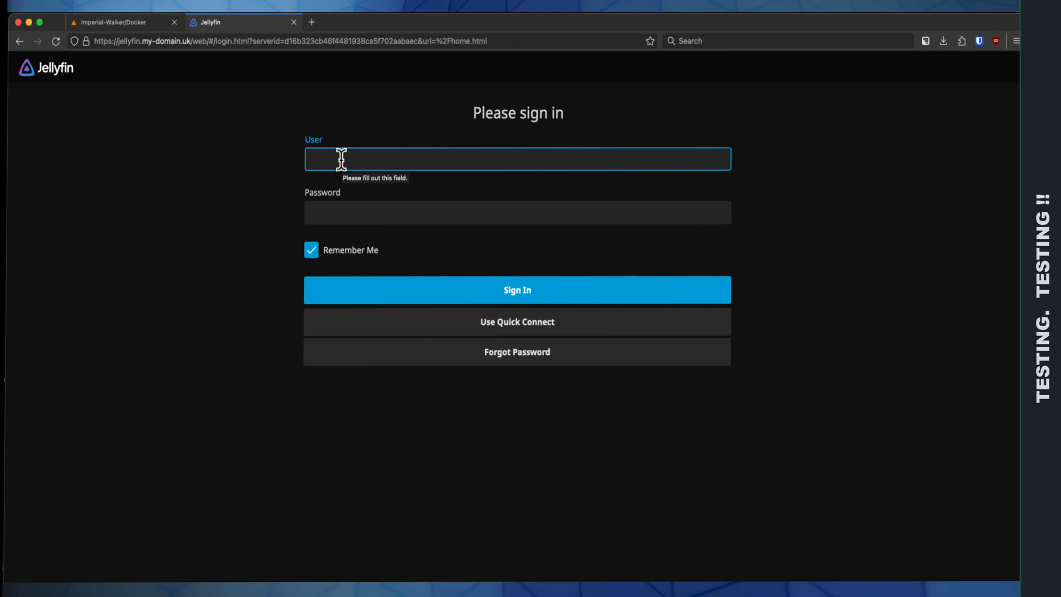
pyautogui.write('wil')
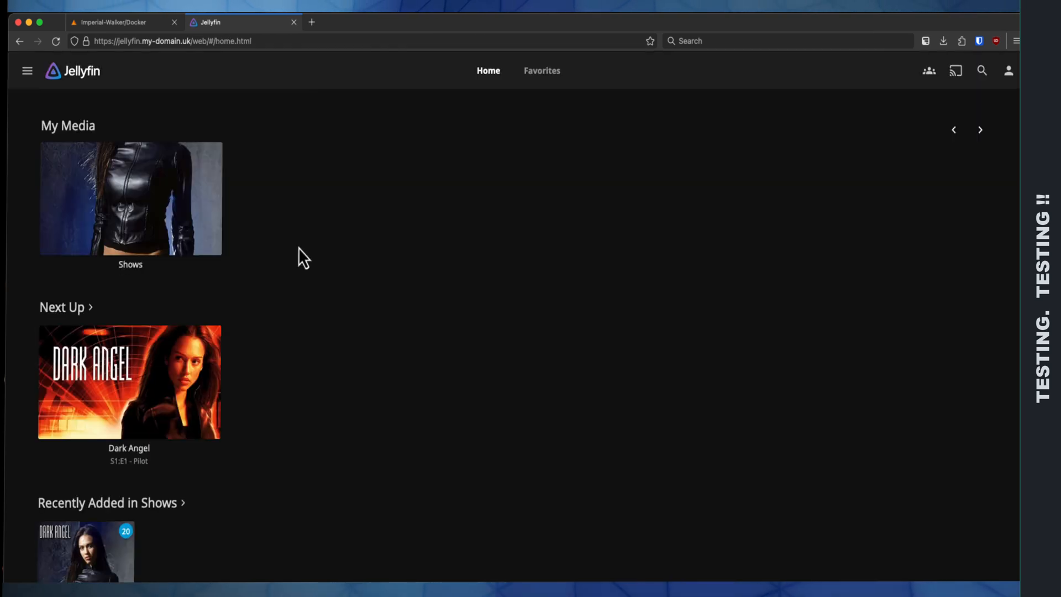
# Step: Open Dark Angel from the recently added shows and start playing it
pyautogui.scroll(-3, 299, 248)
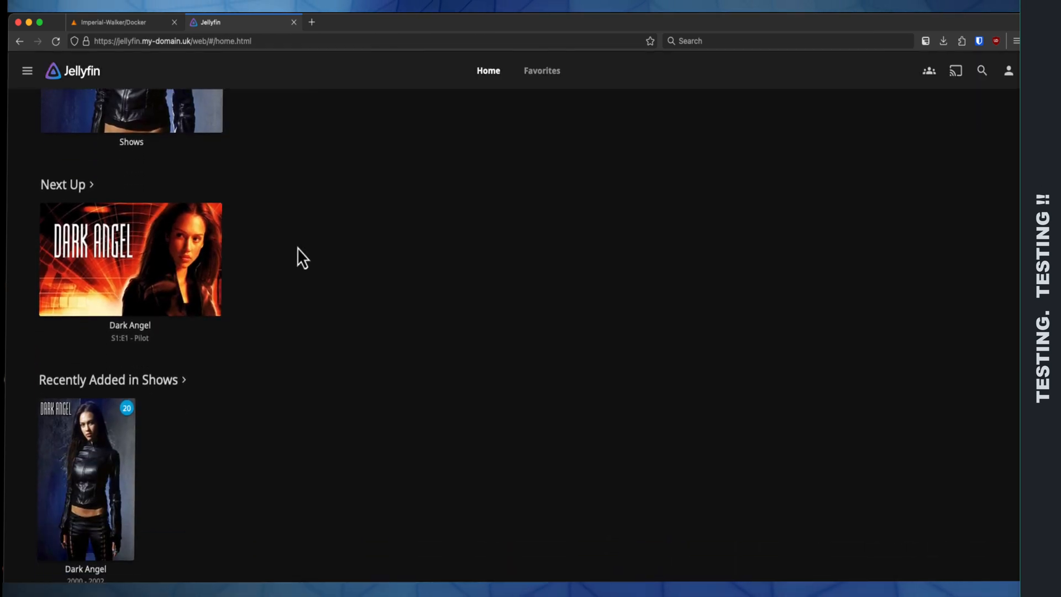
pyautogui.click(108, 427)
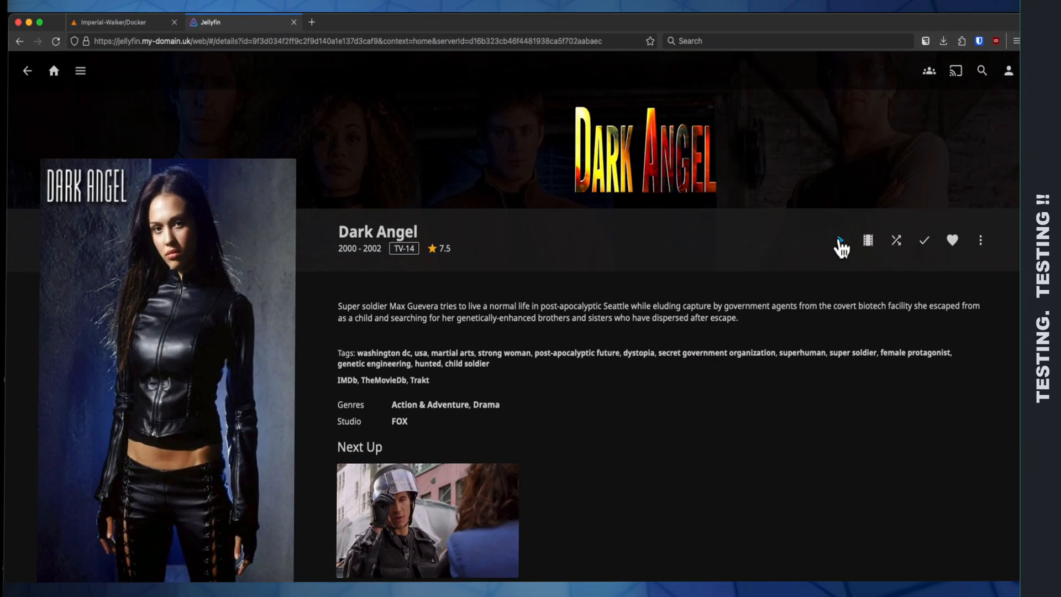
pyautogui.click(840, 243)
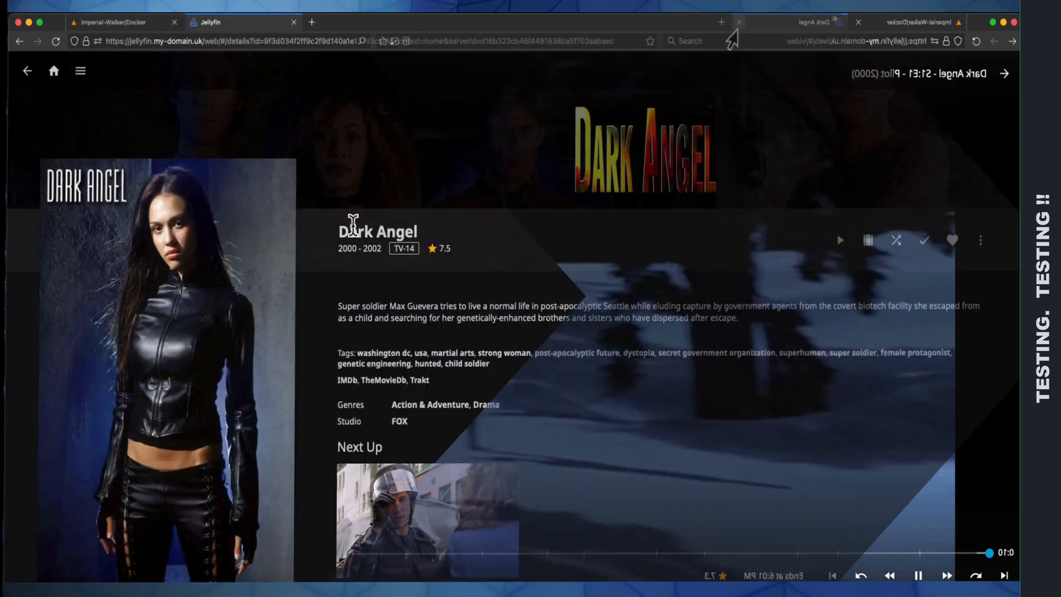
# Step: Open Season 1 of Dark Angel and look through its episode list
pyautogui.scroll(-7, 352, 226)
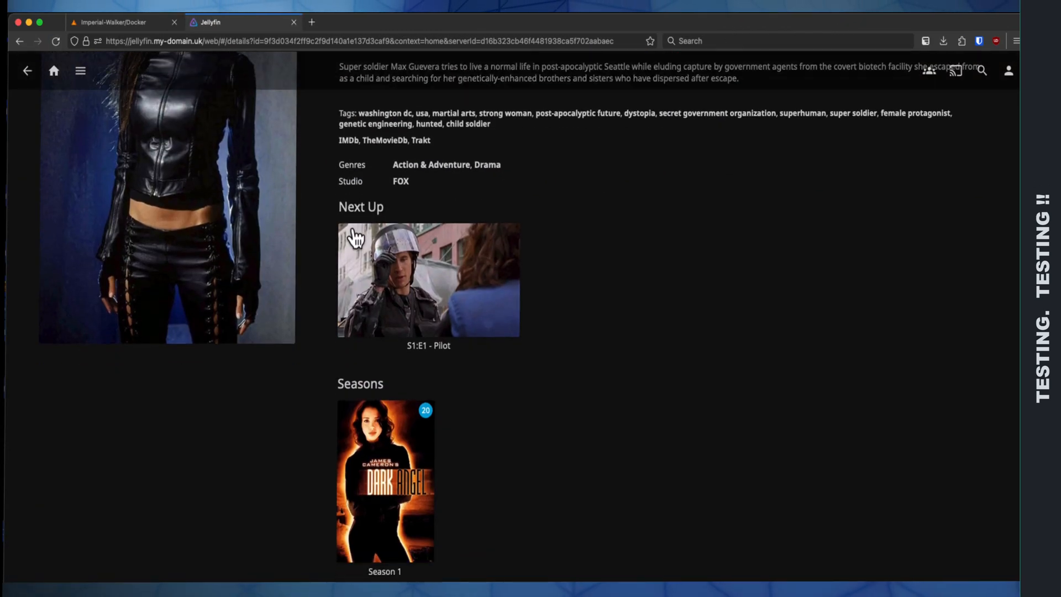
pyautogui.click(378, 287)
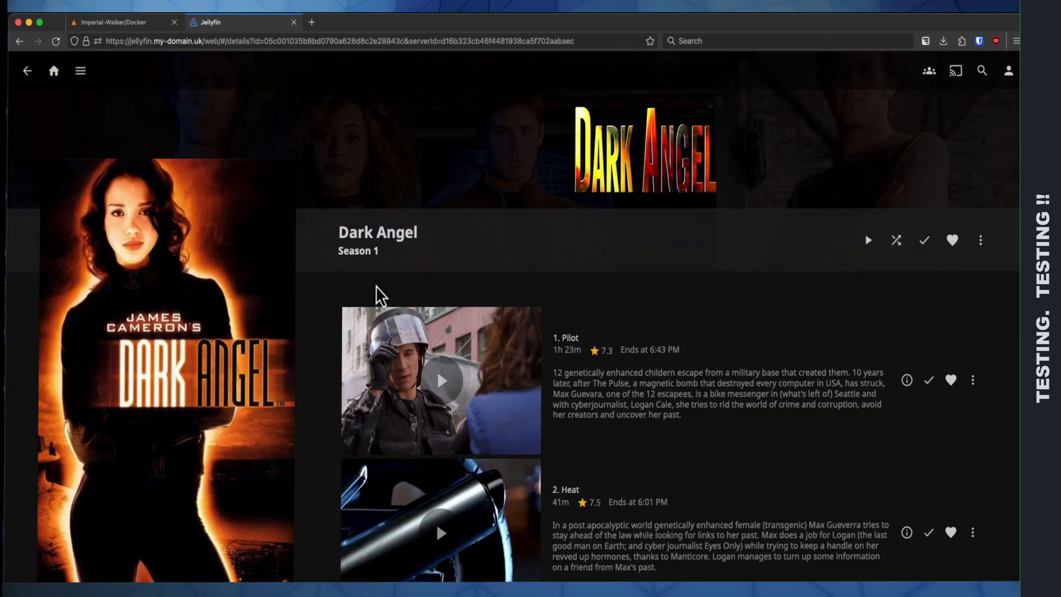
pyautogui.scroll(-3, 375, 287)
pyautogui.scroll(-17, 376, 287)
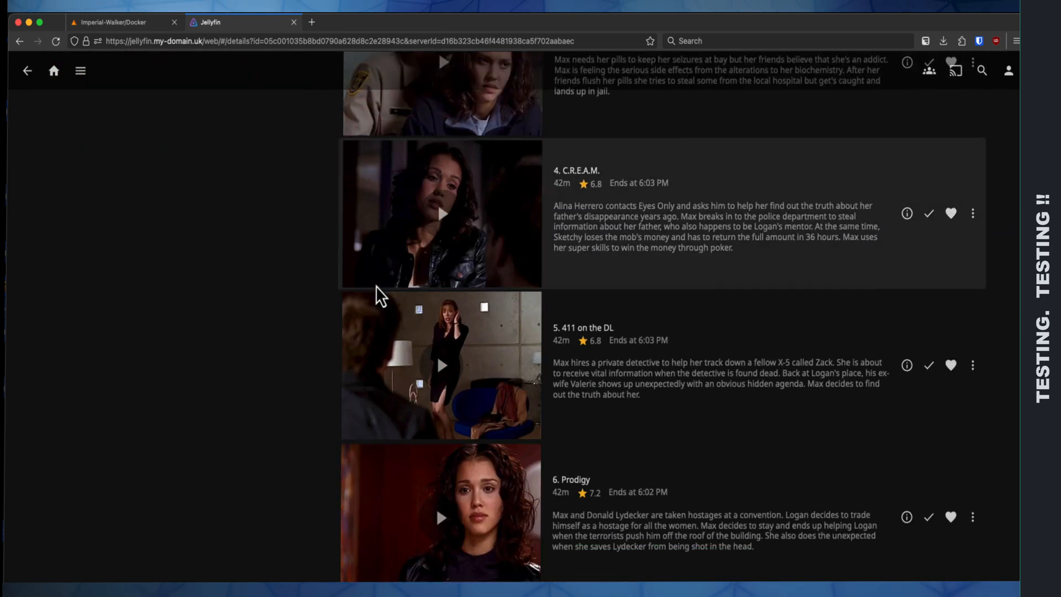
pyautogui.scroll(-2, 376, 286)
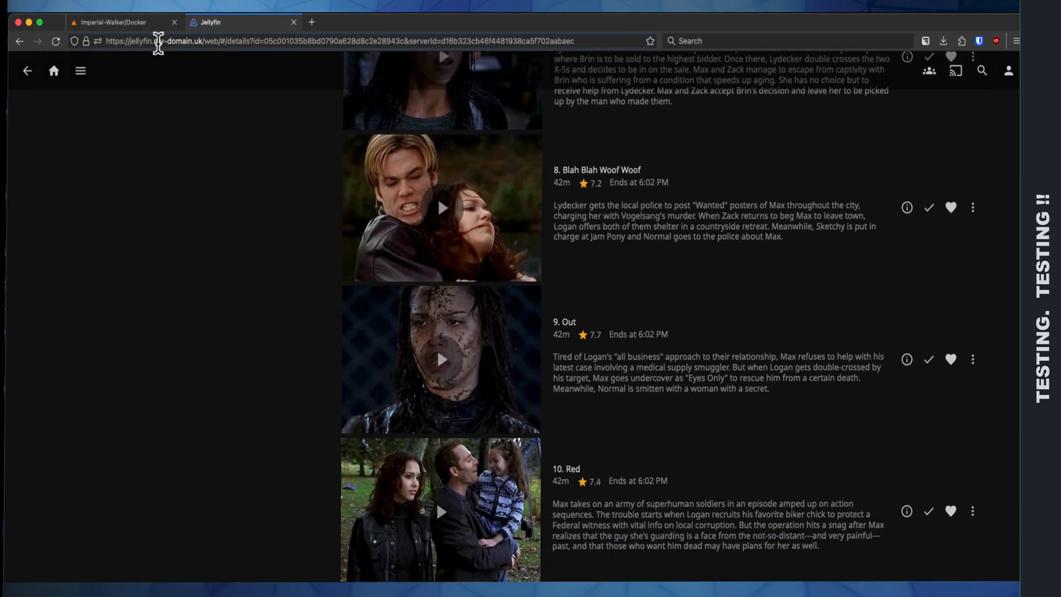
# Step: Return to the Unraid Docker page and start updating all containers
pyautogui.click(136, 30)
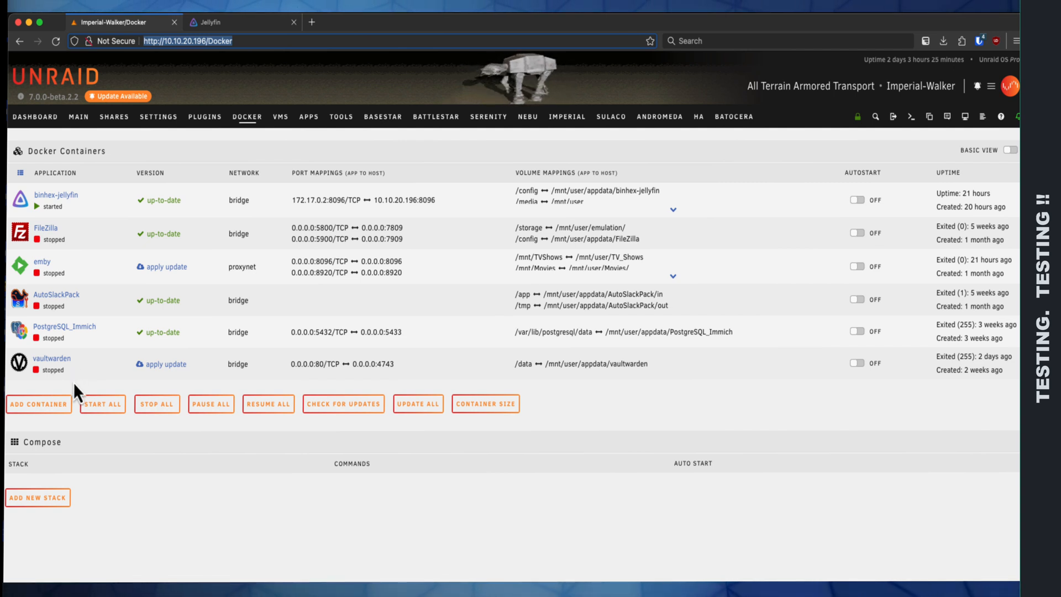
pyautogui.click(421, 403)
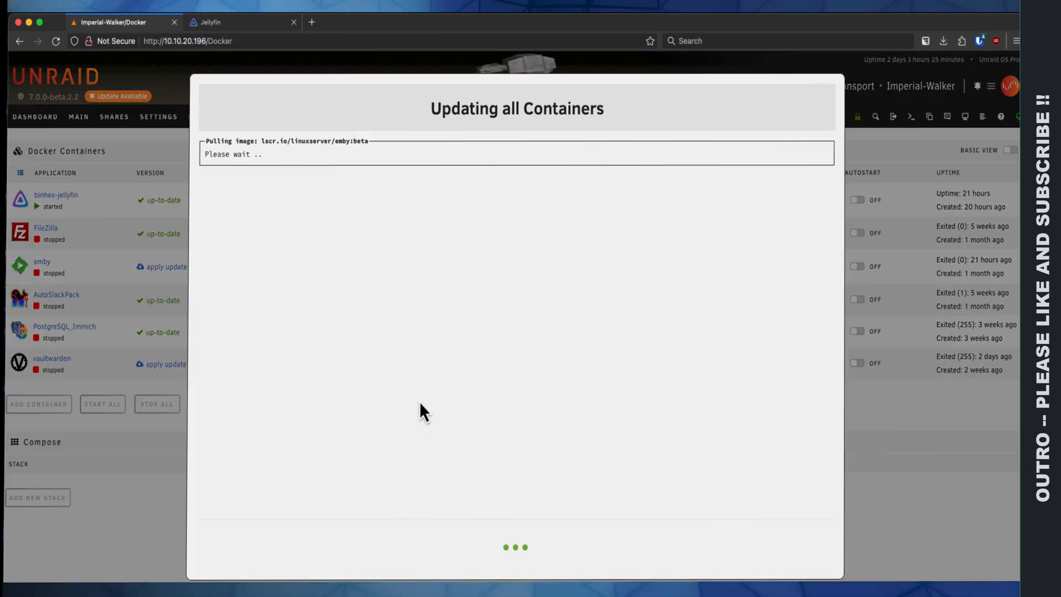